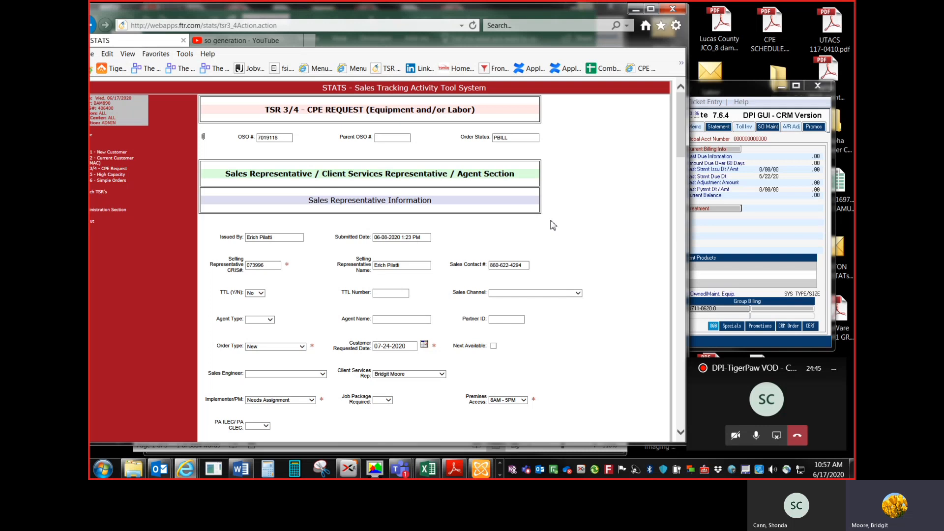
Step: Review the TSR 3/4 CPE request form's sections down to the comments and business offline representative fields
{"action": "scroll", "coordinate": [553, 225], "scroll_direction": "down", "scroll_amount": 2}
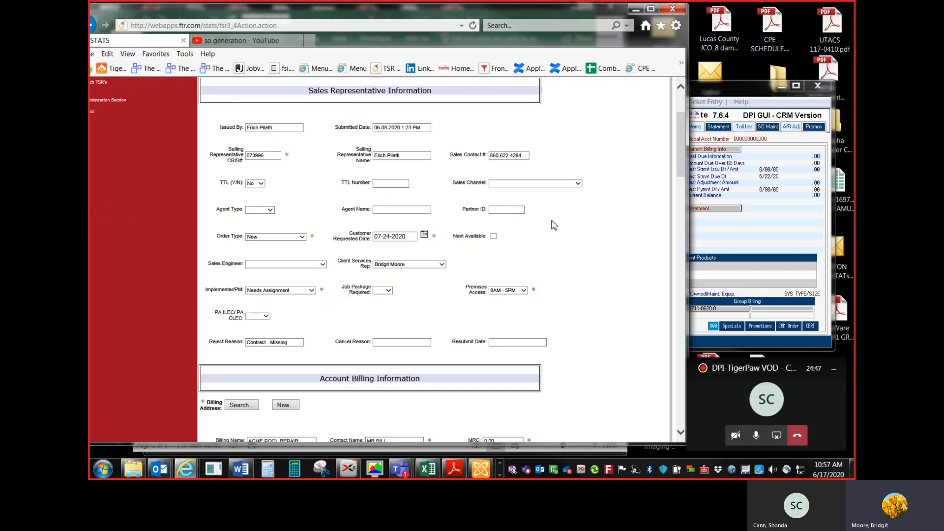
{"action": "scroll", "coordinate": [554, 226], "scroll_direction": "down", "scroll_amount": 10}
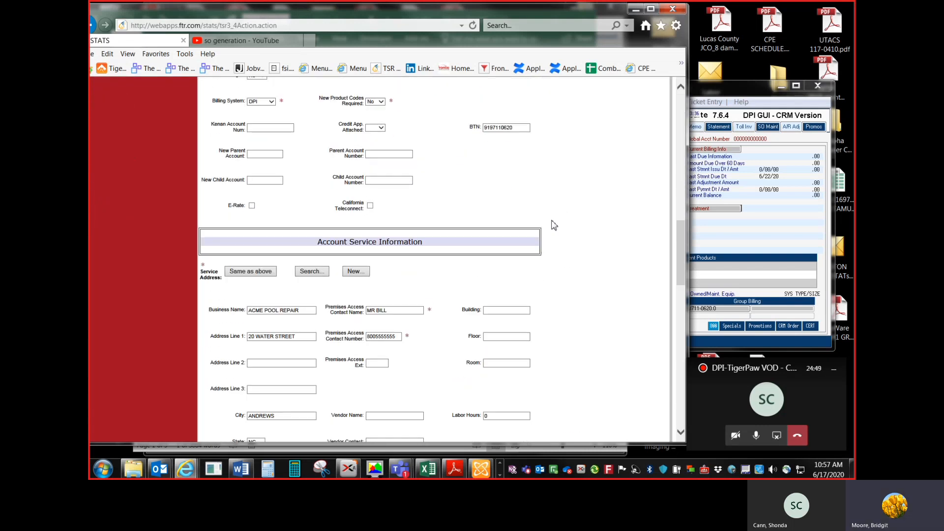
{"action": "scroll", "coordinate": [553, 224], "scroll_direction": "down", "scroll_amount": 6}
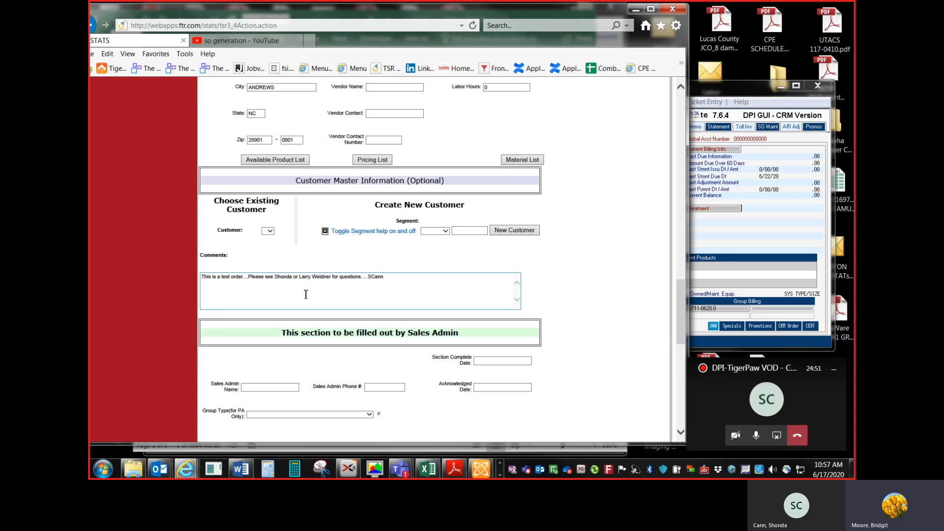
{"action": "scroll", "coordinate": [306, 294], "scroll_direction": "down", "scroll_amount": 5}
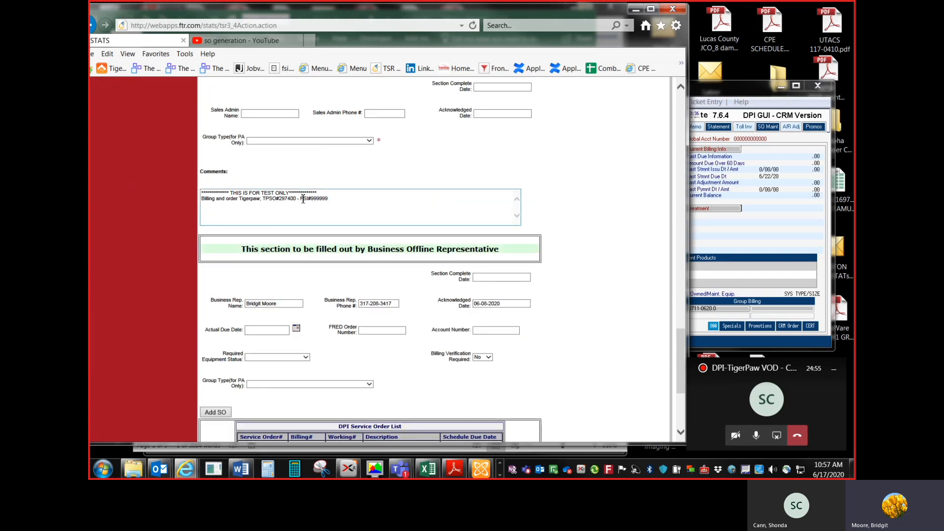
{"action": "left_click", "coordinate": [328, 203]}
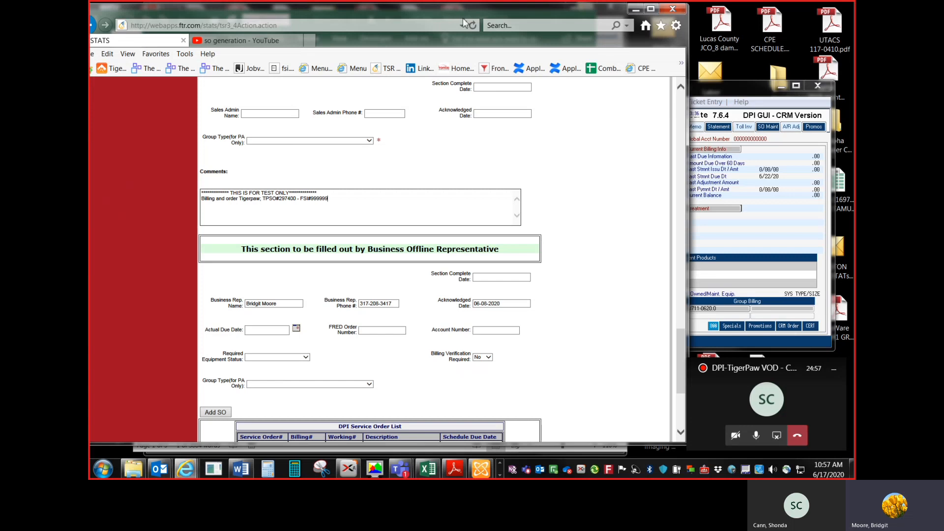
{"action": "left_click_drag", "start_coordinate": [461, 13], "coordinate": [450, 11]}
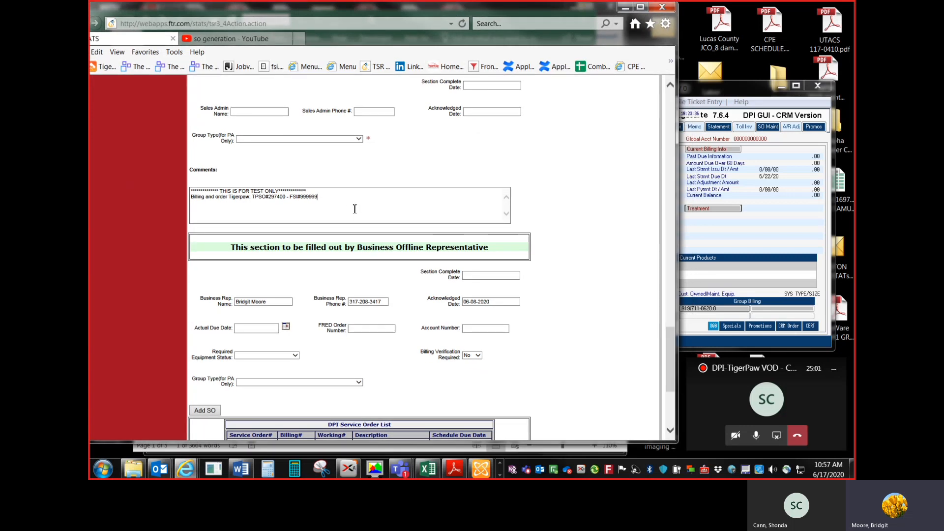
{"action": "scroll", "coordinate": [364, 250], "scroll_direction": "down", "scroll_amount": 4}
{"action": "scroll", "coordinate": [367, 357], "scroll_direction": "up", "scroll_amount": 10}
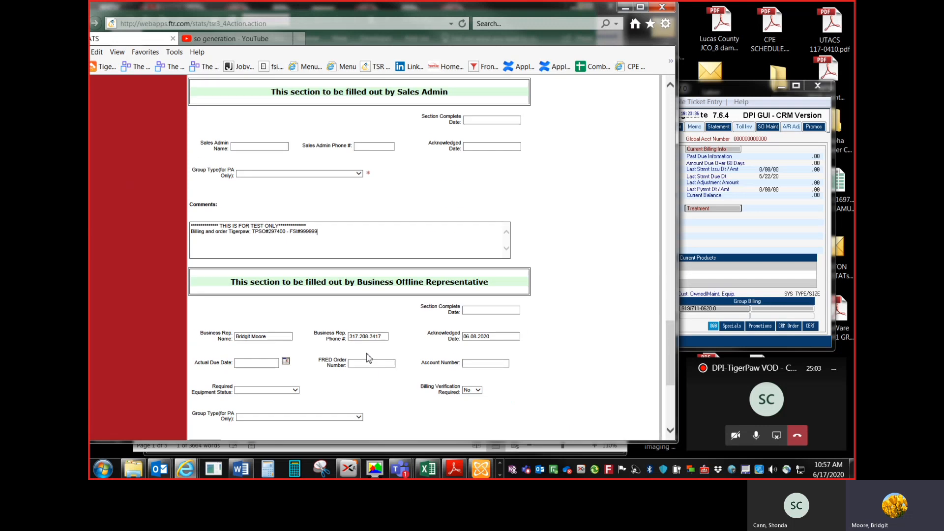
{"action": "scroll", "coordinate": [367, 357], "scroll_direction": "up", "scroll_amount": 2}
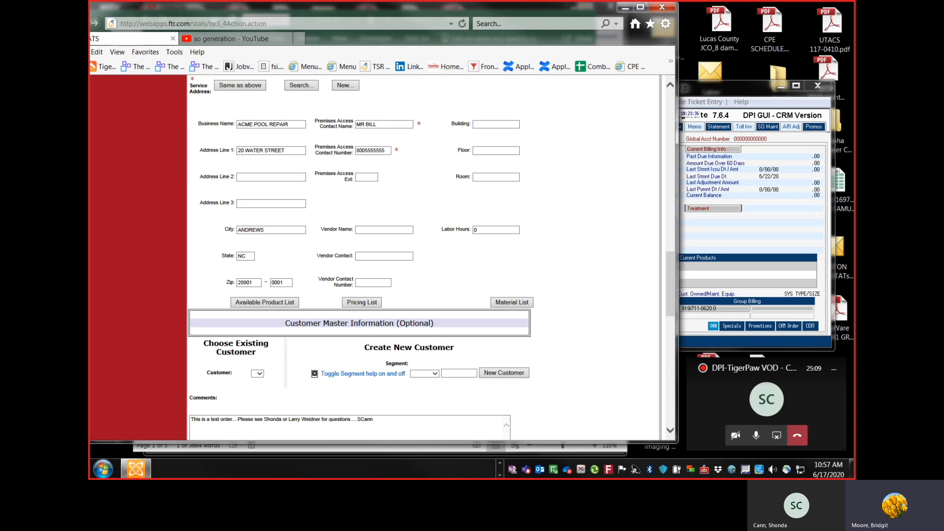
Step: Open a new browser window and go to the LAM DB list from the Menu bookmark
{"action": "left_click_drag", "start_coordinate": [943, 81], "coordinate": [649, 94]}
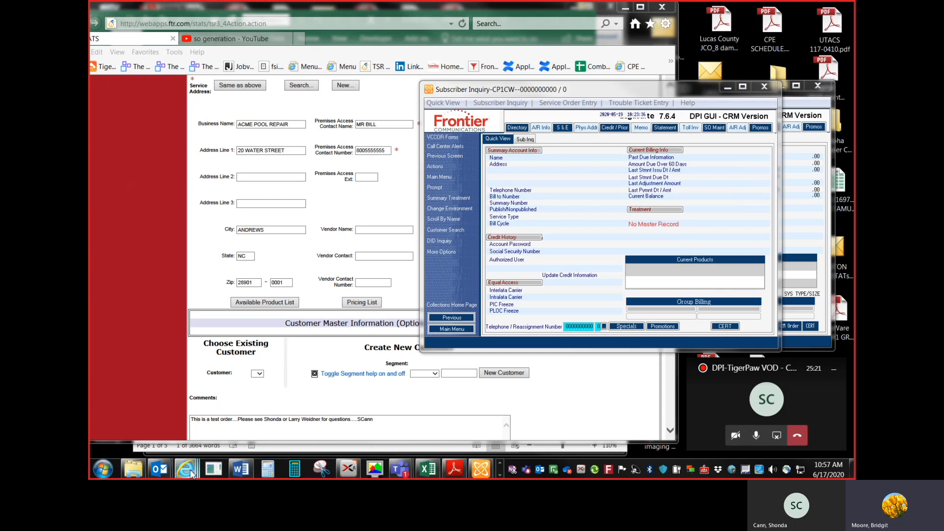
{"action": "mouse_move", "coordinate": [190, 470]}
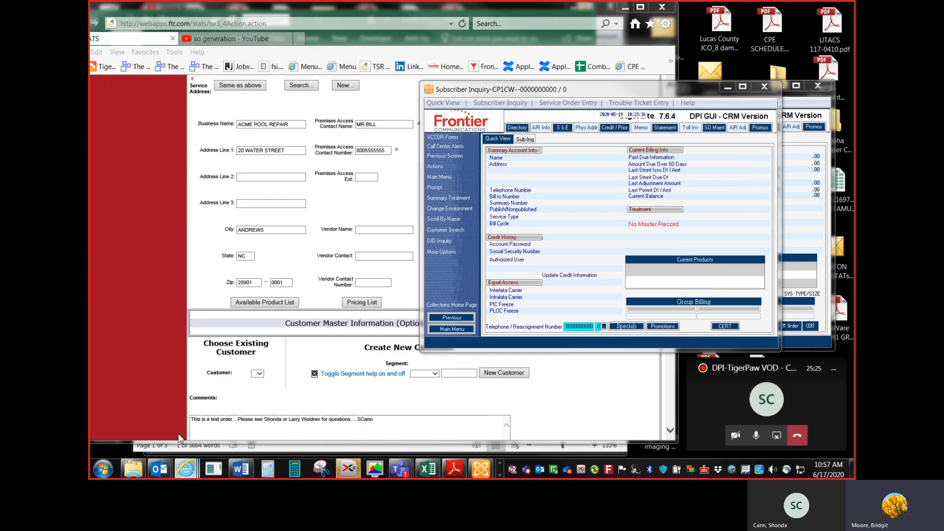
{"action": "right_click", "coordinate": [186, 469]}
{"action": "left_click", "coordinate": [165, 414]}
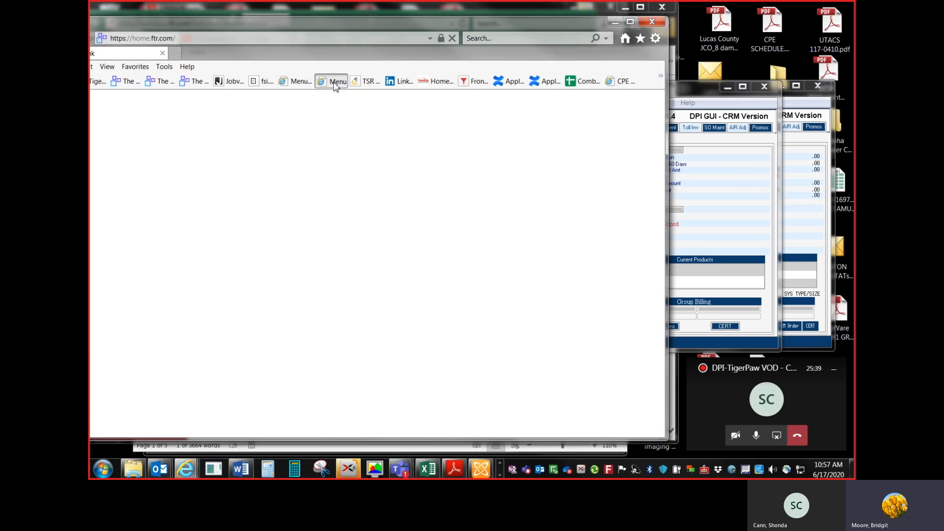
{"action": "left_click_drag", "start_coordinate": [431, 25], "coordinate": [656, 25]}
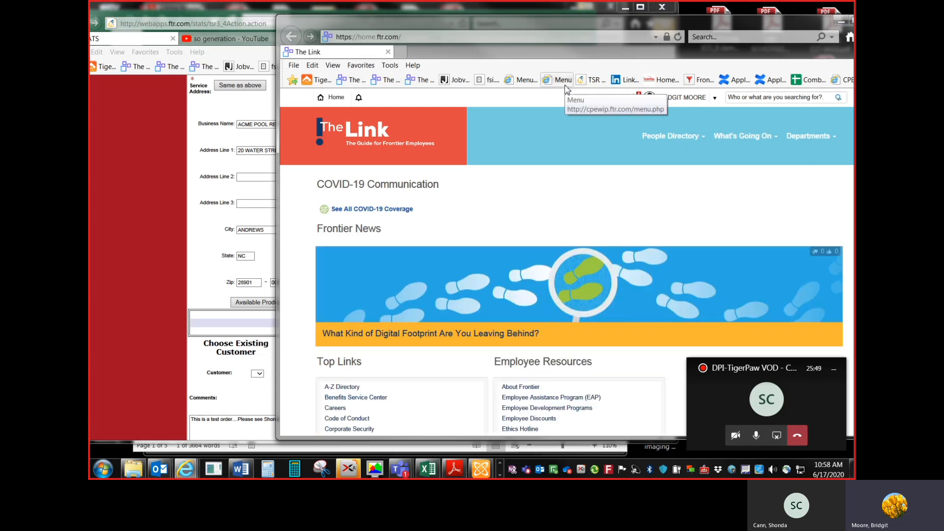
{"action": "left_click", "coordinate": [564, 85]}
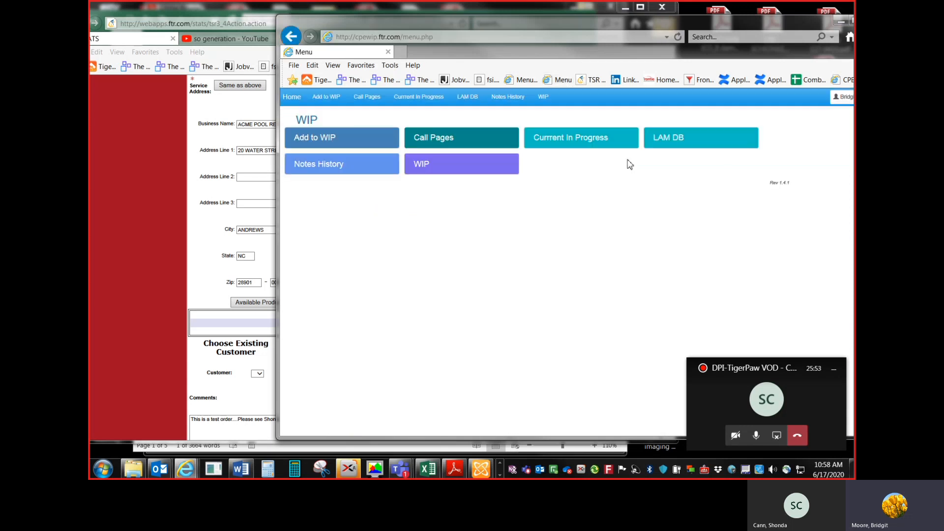
{"action": "left_click", "coordinate": [664, 143]}
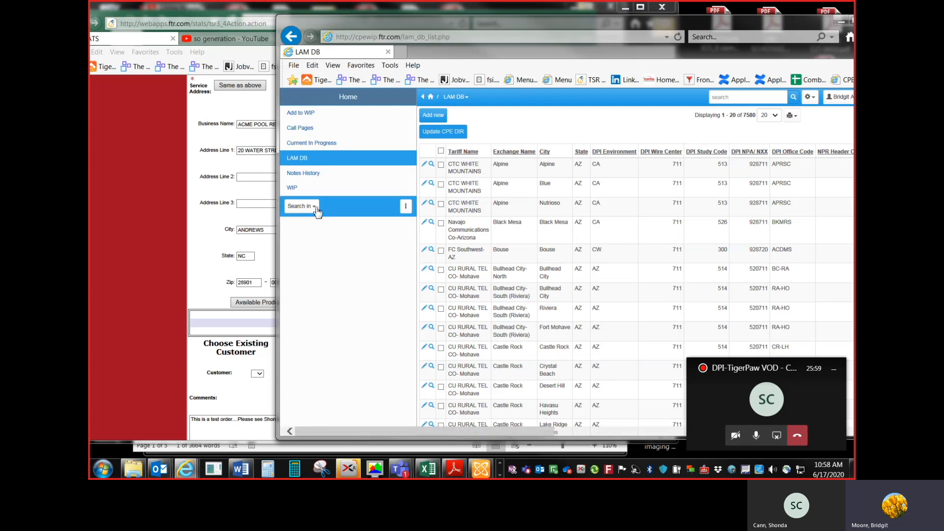
Step: Search the LAM DB by state NC and city Andrews
{"action": "left_click", "coordinate": [316, 210]}
{"action": "left_click", "coordinate": [316, 226]}
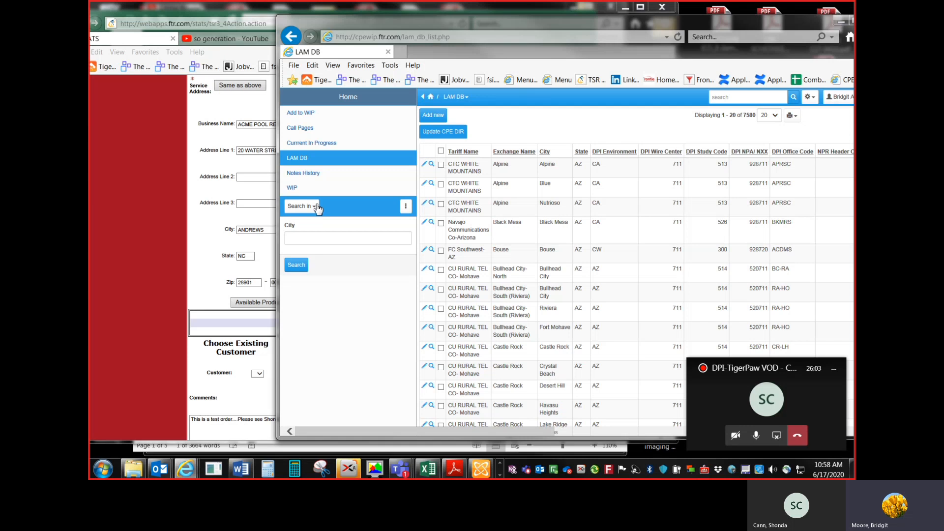
{"action": "left_click", "coordinate": [317, 209]}
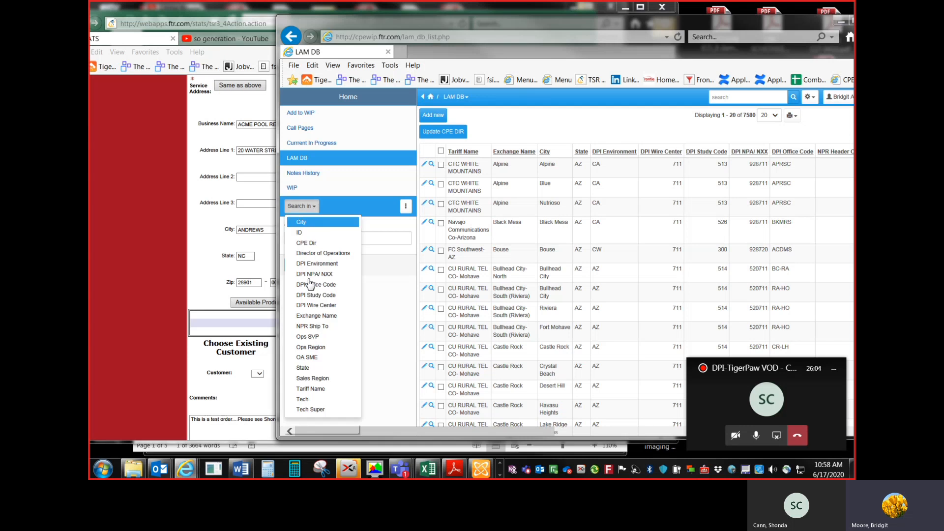
{"action": "left_click", "coordinate": [323, 368]}
{"action": "left_click", "coordinate": [317, 239]}
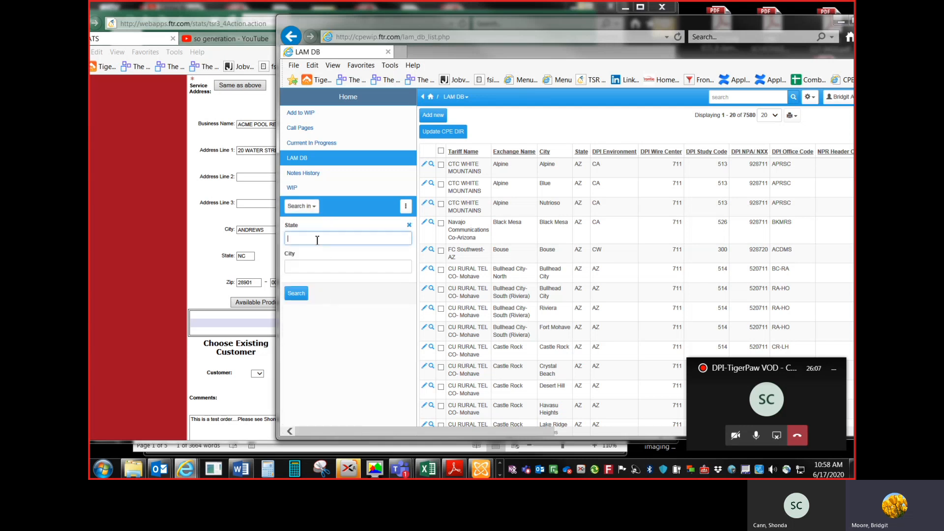
{"action": "left_click", "coordinate": [320, 266]}
{"action": "type", "text": "ANDR"}
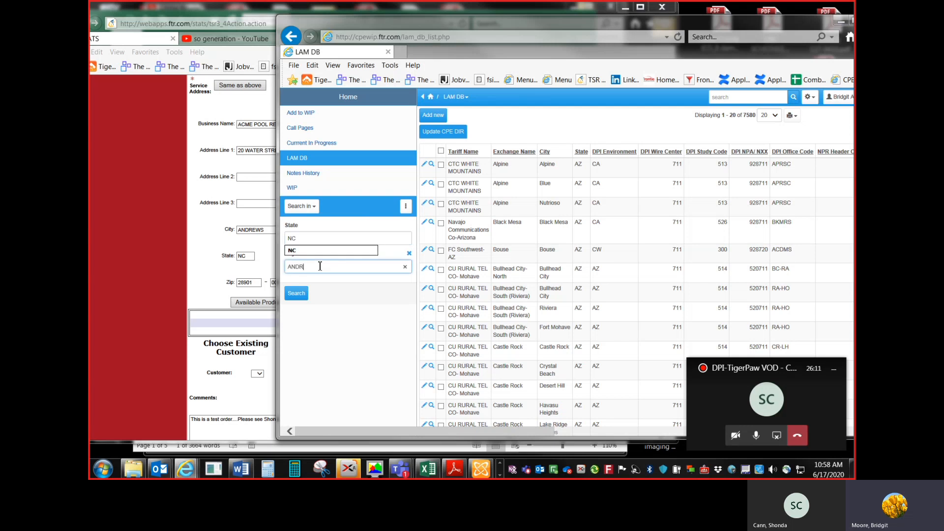
{"action": "type", "text": "EWS"}
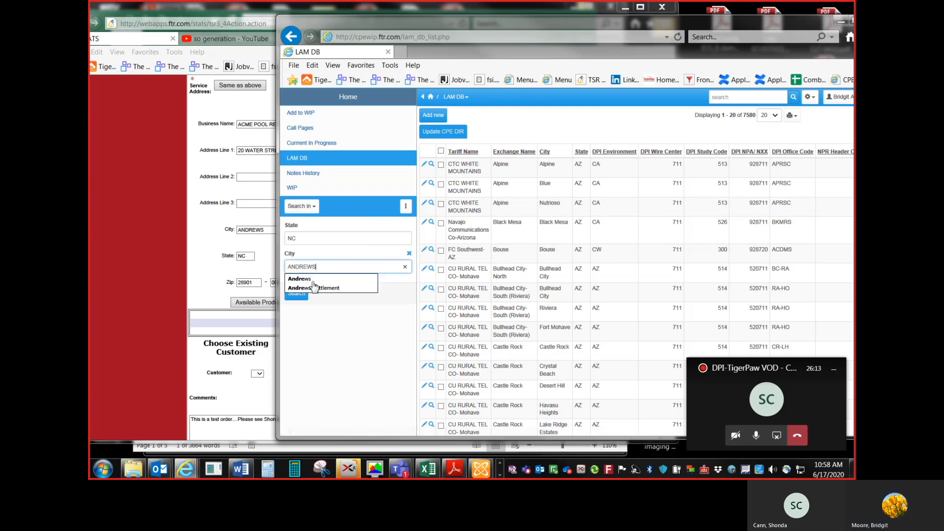
{"action": "left_click", "coordinate": [300, 295]}
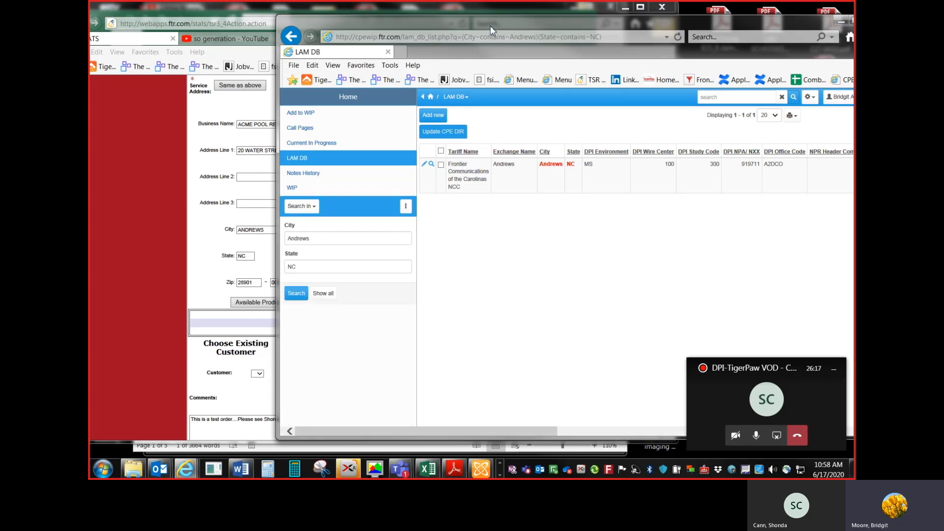
Step: Switch the DPI GUI environment to CP1MS for IN, MI, NC, SC
{"action": "left_click_drag", "start_coordinate": [491, 26], "coordinate": [365, 31]}
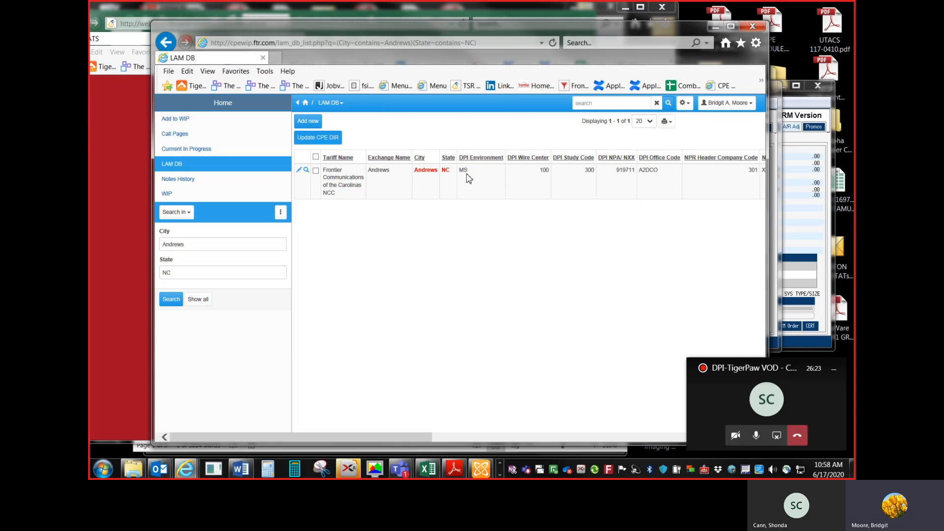
{"action": "left_click", "coordinate": [500, 475]}
{"action": "left_click", "coordinate": [136, 469]}
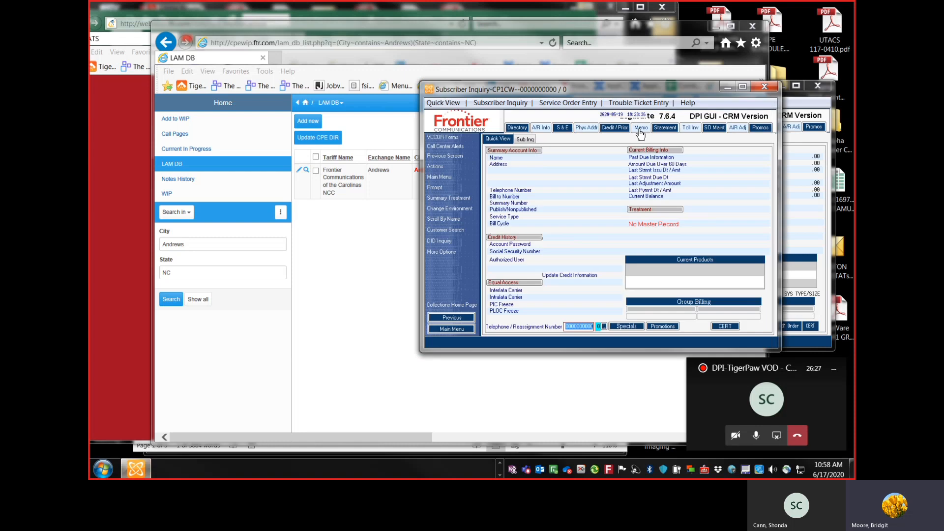
{"action": "left_click_drag", "start_coordinate": [640, 94], "coordinate": [646, 91]}
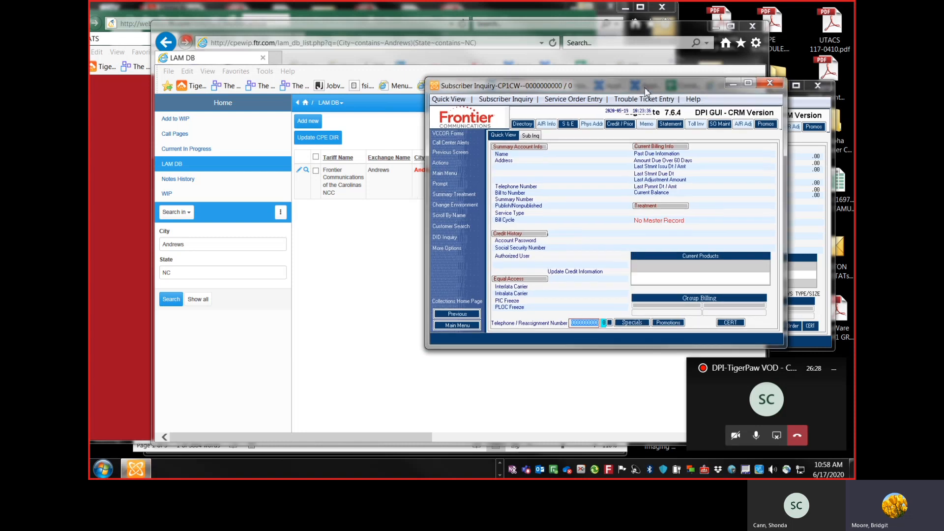
{"action": "left_click", "coordinate": [475, 205]}
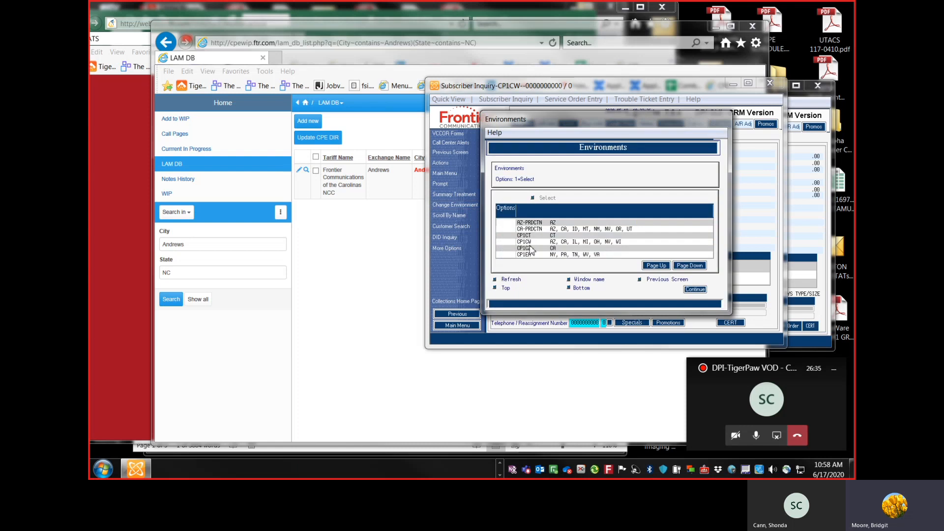
{"action": "left_click", "coordinate": [690, 266]}
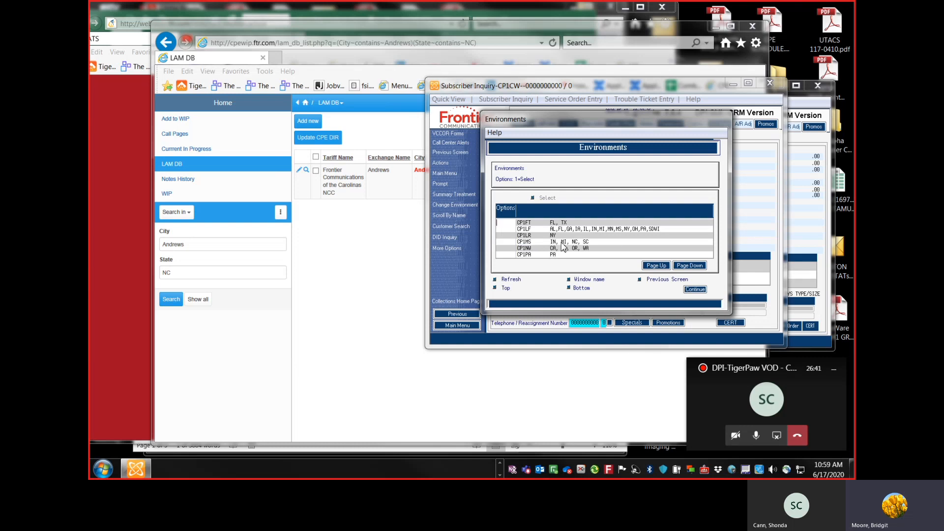
{"action": "left_click", "coordinate": [524, 244]}
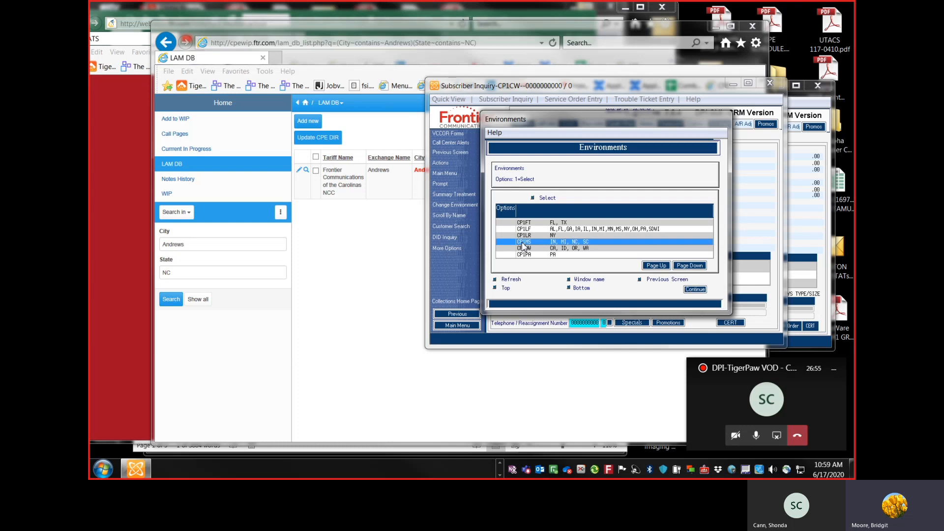
{"action": "left_click", "coordinate": [544, 198]}
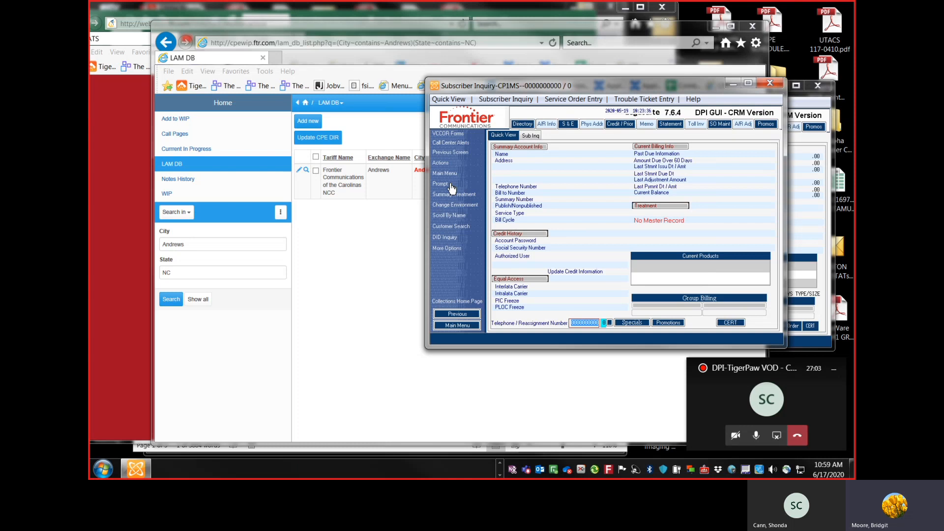
Step: Open the Scroll By Name subscriber inquiry and enter ACME as the last name
{"action": "left_click", "coordinate": [448, 215]}
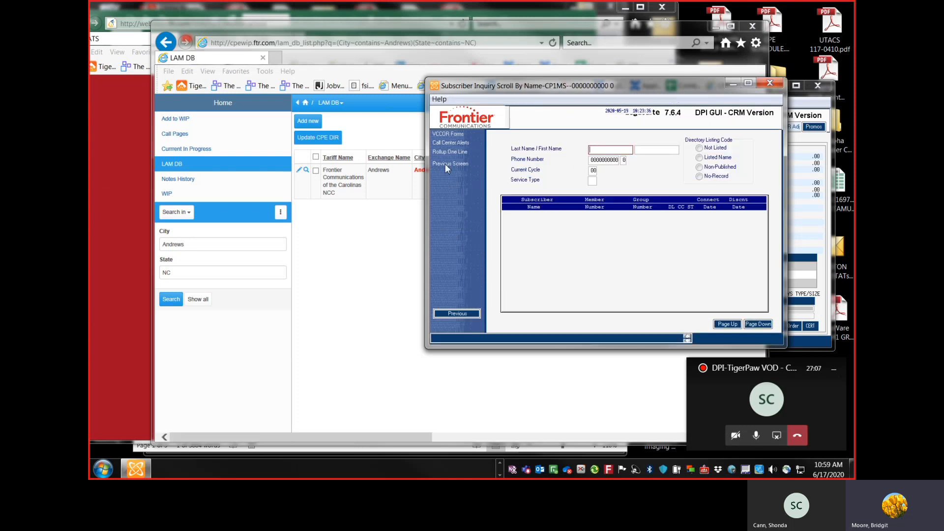
{"action": "type", "text": "ACME"}
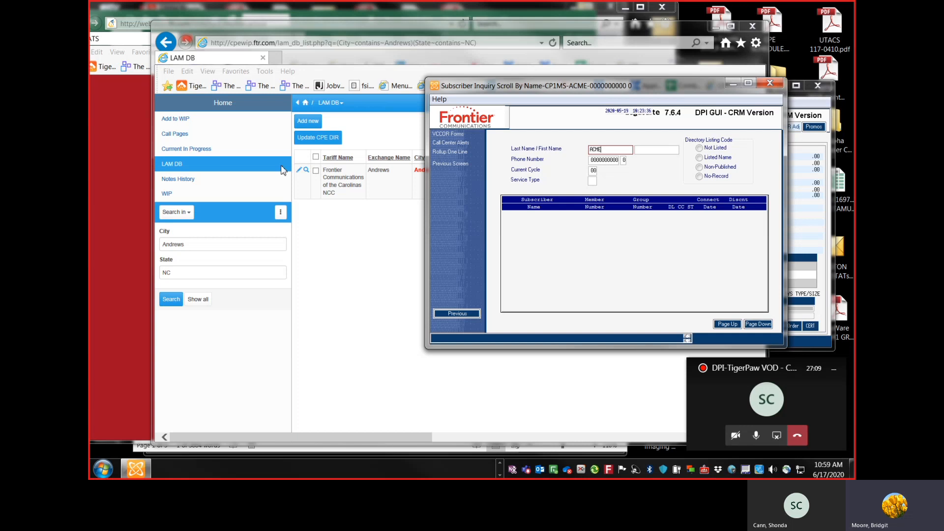
{"action": "left_click", "coordinate": [103, 148]}
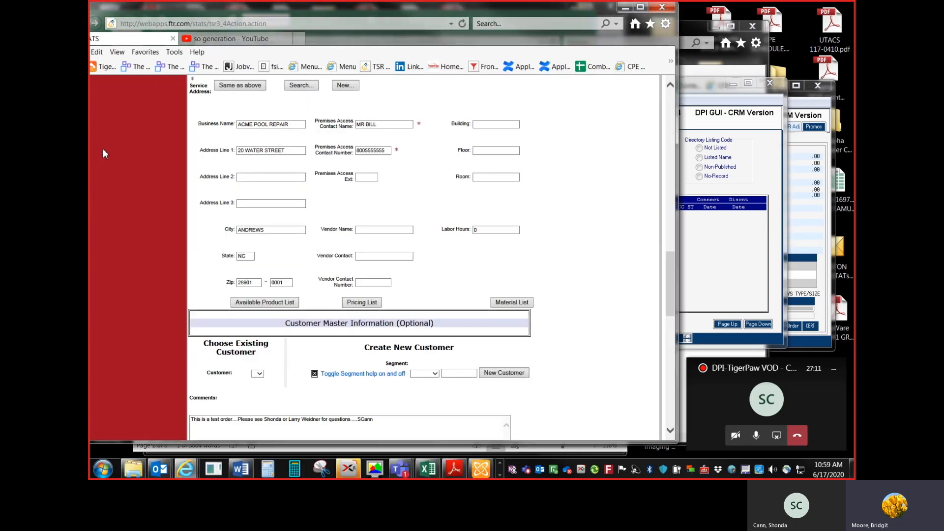
{"action": "left_click", "coordinate": [692, 181]}
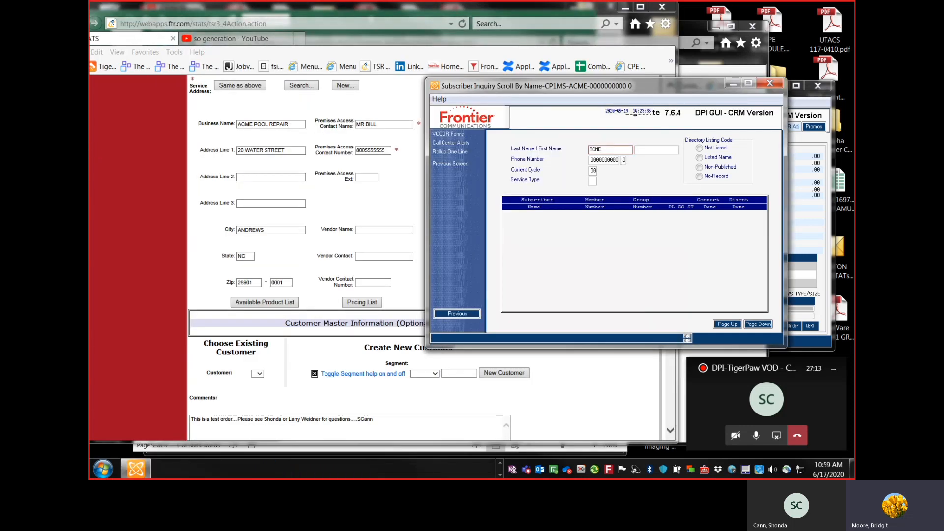
Step: Search subscribers by name ACME POOL REPAR I with a blank phone number and service type 71
{"action": "type", "text": "POOL REPAR"}
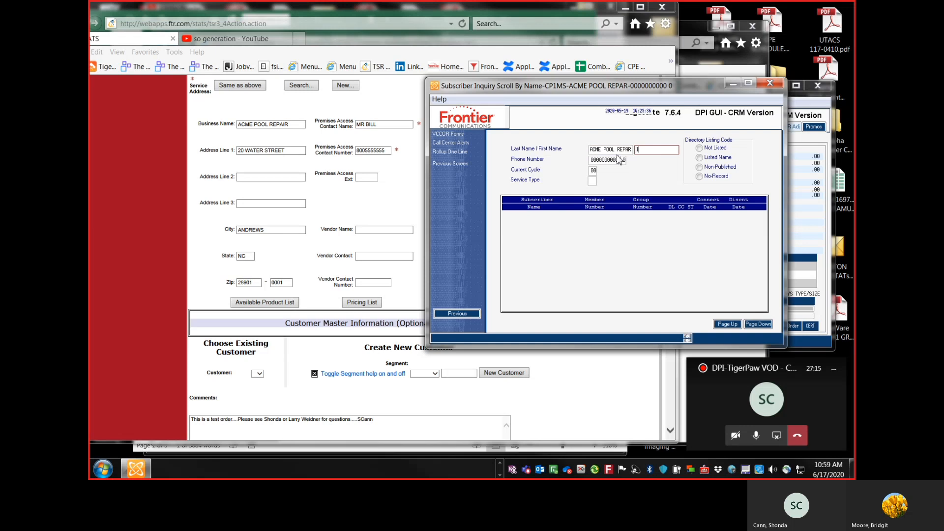
{"action": "type", "text": "I"}
{"action": "key", "text": "Tab"}
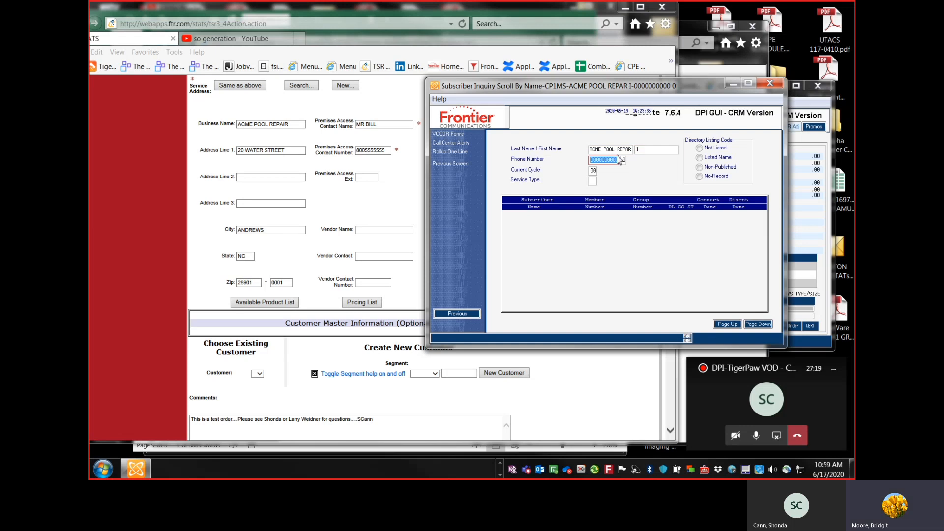
{"action": "key", "text": "BackSpace"}
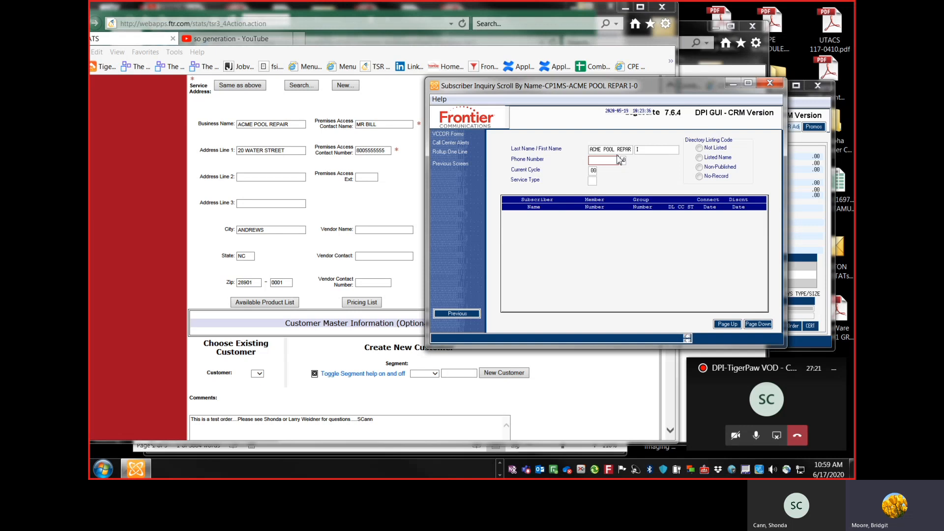
{"action": "key", "text": "Tab"}
{"action": "key", "text": "Tab"}
{"action": "type", "text": "71"}
{"action": "key", "text": "Return"}
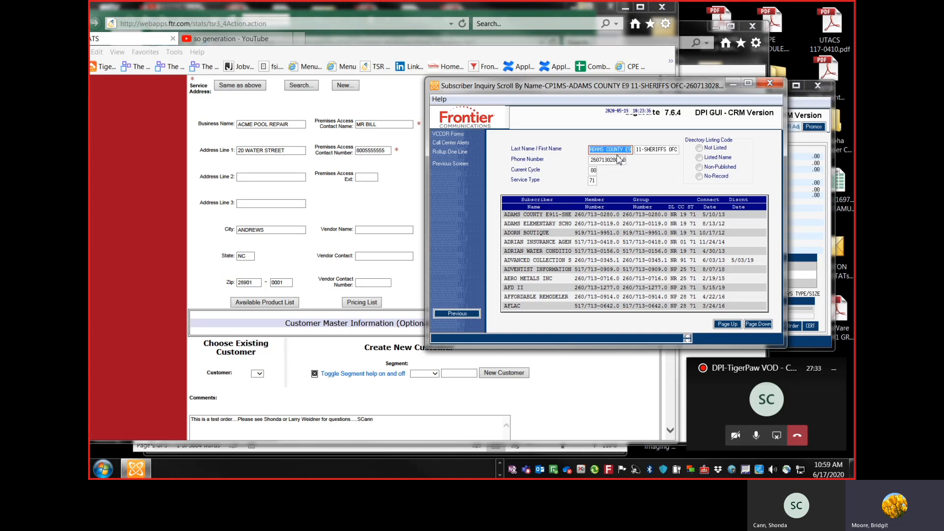
Step: Page through the name search results and open the ACME POOL REPAIR subscriber record
{"action": "left_click", "coordinate": [729, 324]}
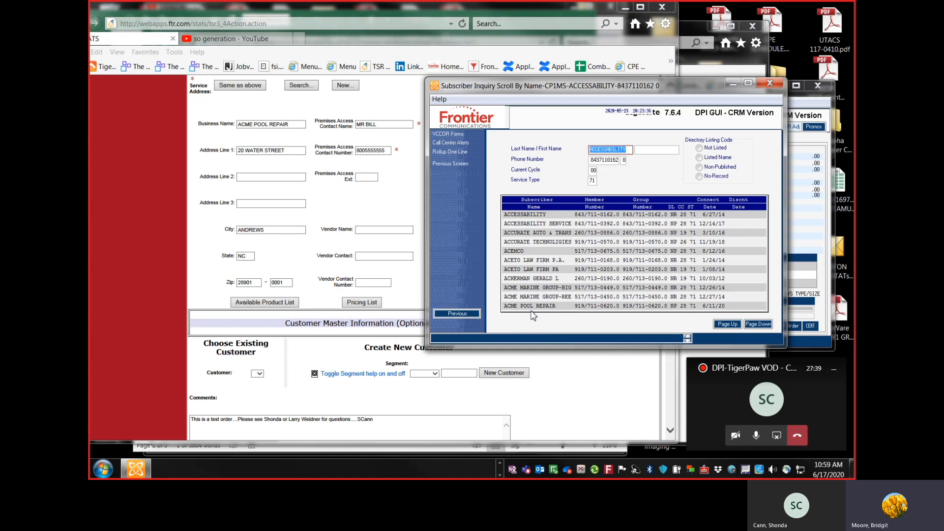
{"action": "left_click", "coordinate": [756, 325]}
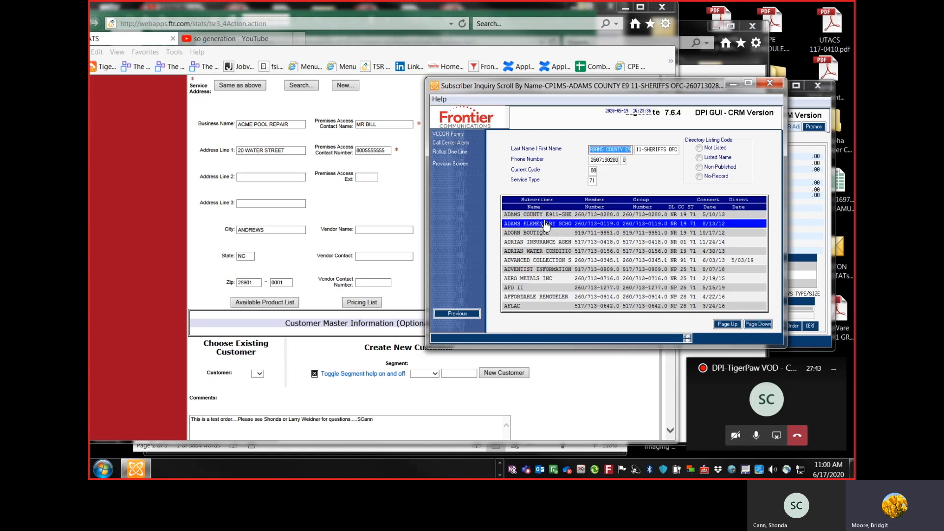
{"action": "left_click", "coordinate": [732, 325]}
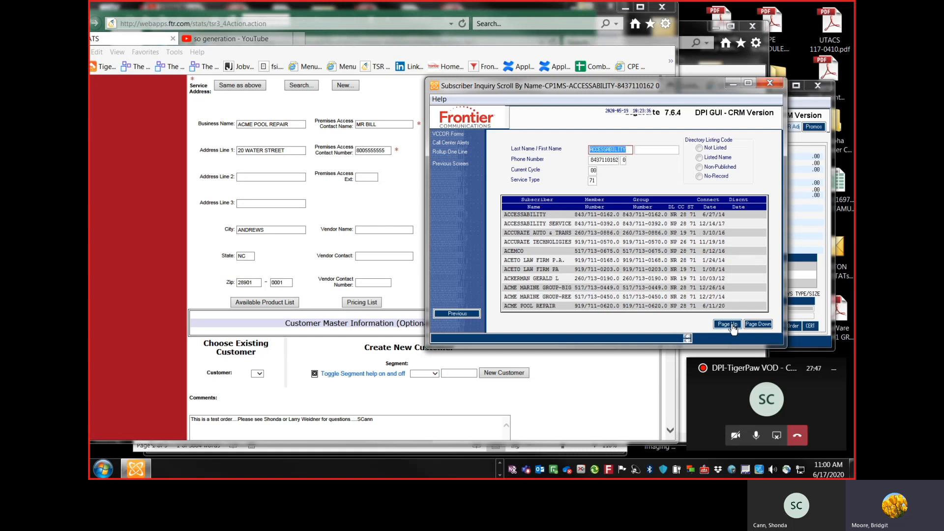
{"action": "left_click", "coordinate": [544, 310]}
{"action": "double_click", "coordinate": [544, 306]}
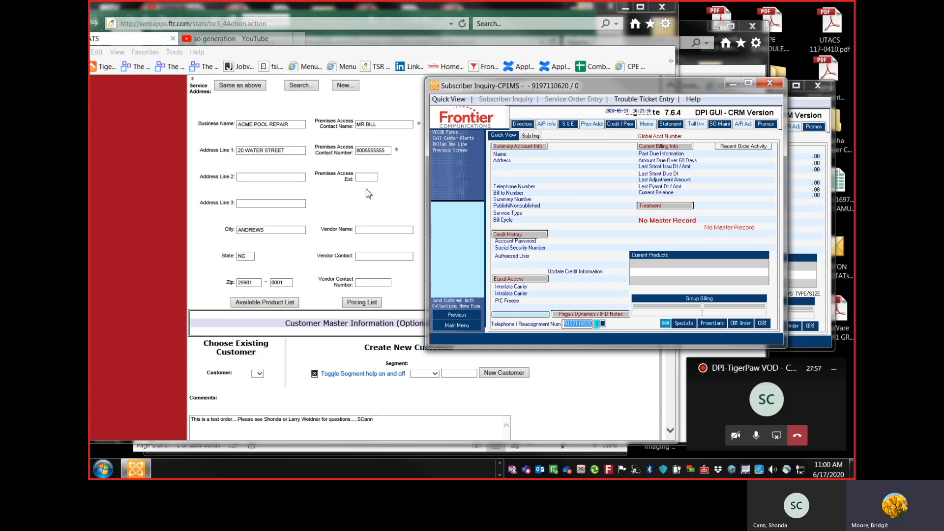
Step: Review the ACME POOL REPAIR account's billing inquiry and alternate physical location against the STATS request
{"action": "left_click_drag", "start_coordinate": [603, 92], "coordinate": [616, 91]}
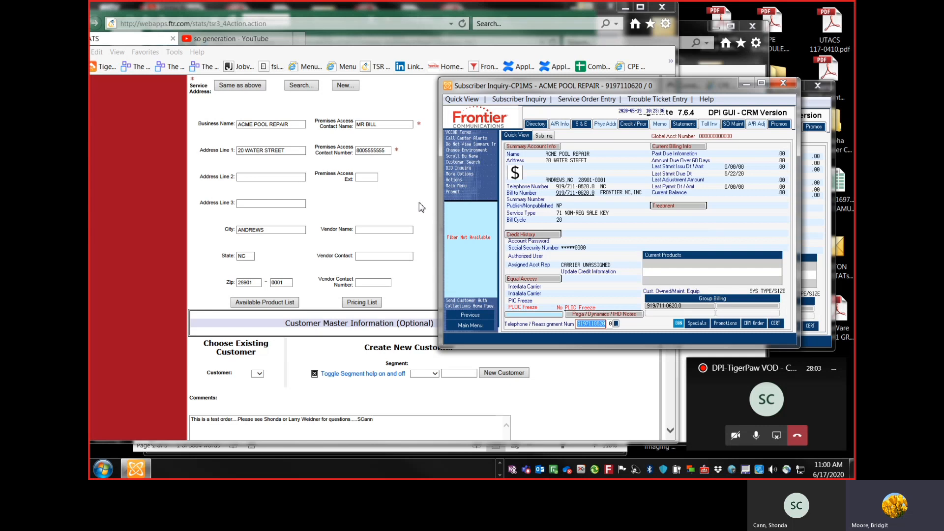
{"action": "left_click", "coordinate": [392, 206]}
{"action": "scroll", "coordinate": [394, 205], "scroll_direction": "up", "scroll_amount": 5}
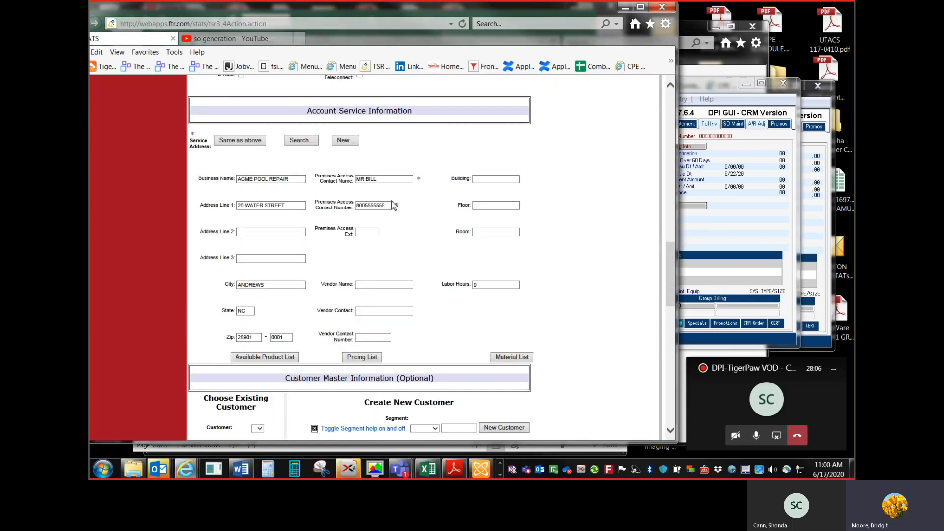
{"action": "left_click", "coordinate": [748, 216]}
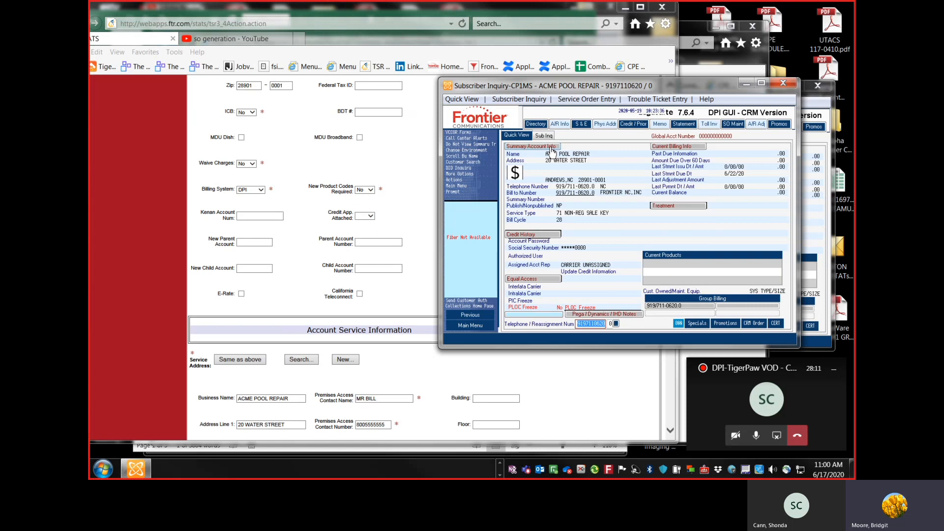
{"action": "left_click", "coordinate": [551, 148]}
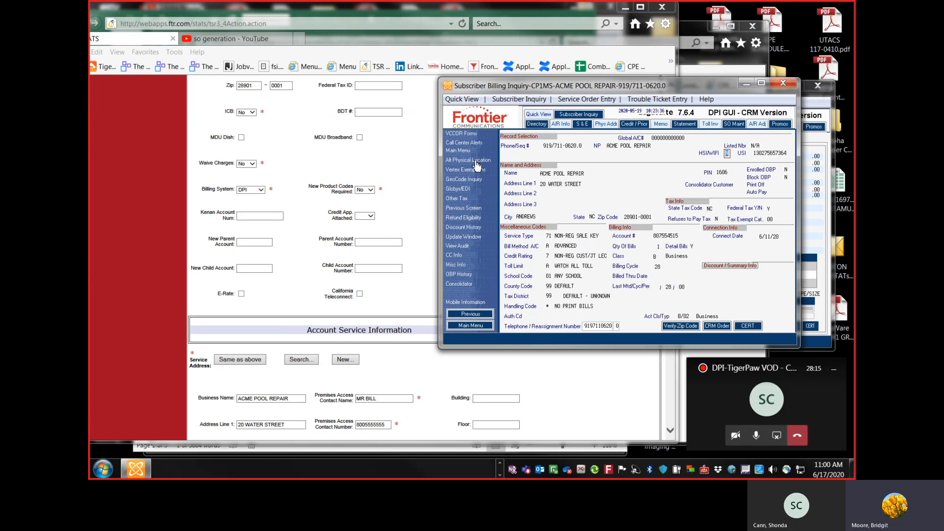
{"action": "left_click", "coordinate": [475, 162]}
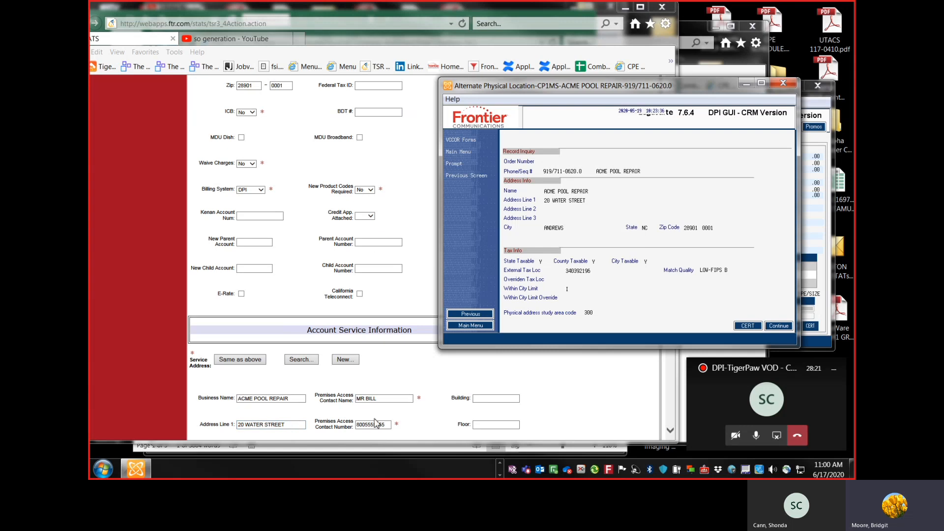
{"action": "left_click", "coordinate": [485, 315]}
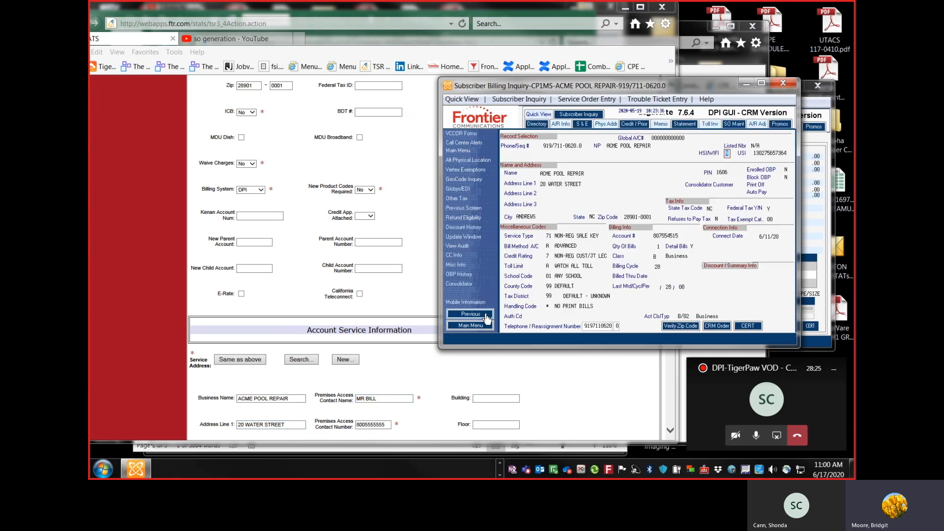
Step: Copy the account's telephone number into the request's BTN field and save the STATS request
{"action": "double_click", "coordinate": [586, 327]}
{"action": "key", "text": "ctrl+c"}
{"action": "left_click", "coordinate": [383, 188]}
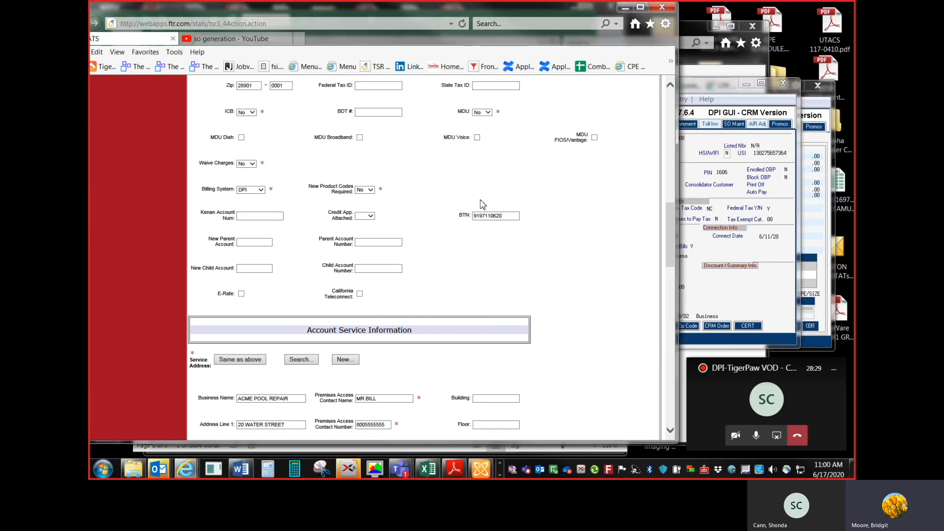
{"action": "left_click_drag", "start_coordinate": [508, 215], "coordinate": [456, 226]}
{"action": "key", "text": "ctrl+v"}
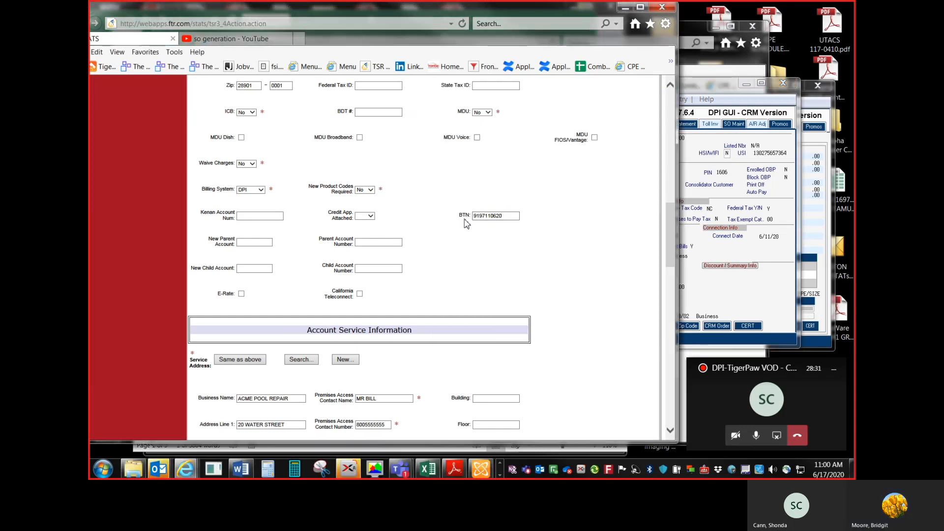
{"action": "scroll", "coordinate": [464, 256], "scroll_direction": "down", "scroll_amount": 3}
{"action": "scroll", "coordinate": [209, 435], "scroll_direction": "down", "scroll_amount": 20}
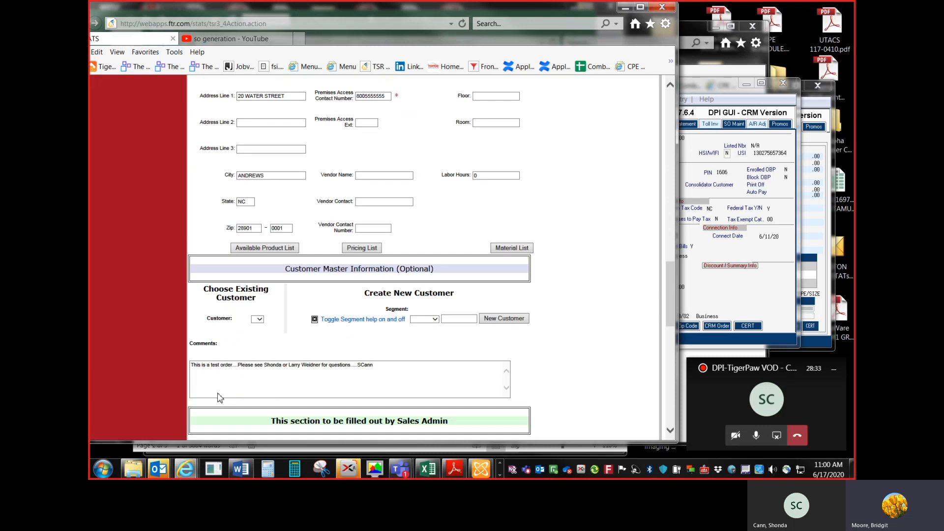
{"action": "left_click", "coordinate": [201, 406]}
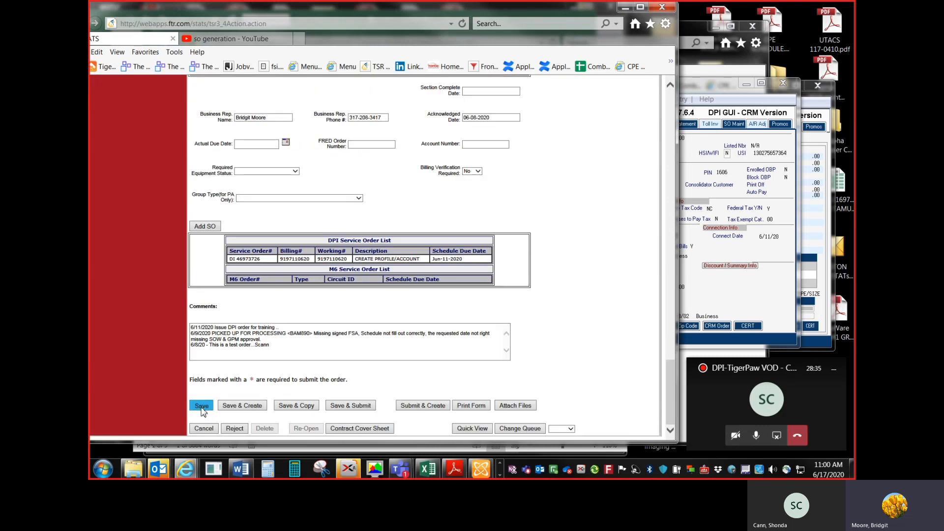
Step: Start a new business service order for the ACME POOL REPAIR account with order type DC
{"action": "left_click", "coordinate": [712, 178]}
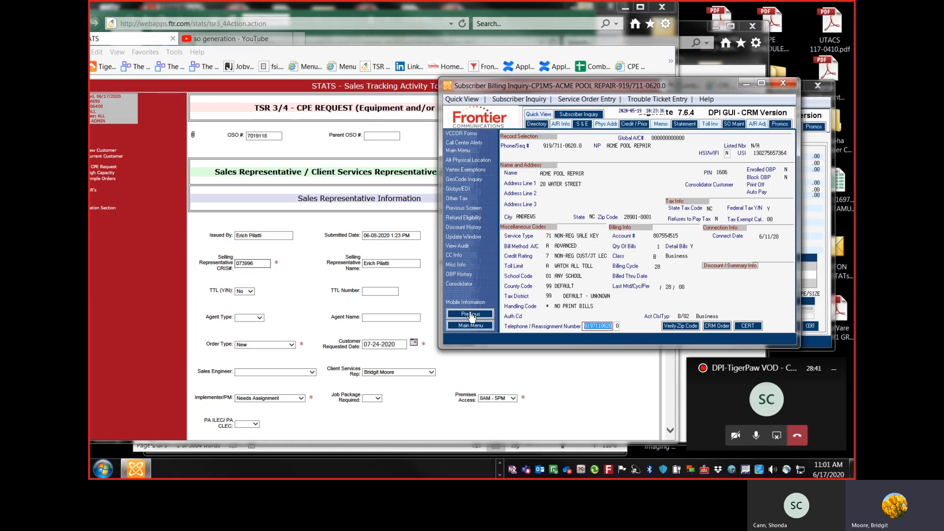
{"action": "left_click", "coordinate": [483, 325]}
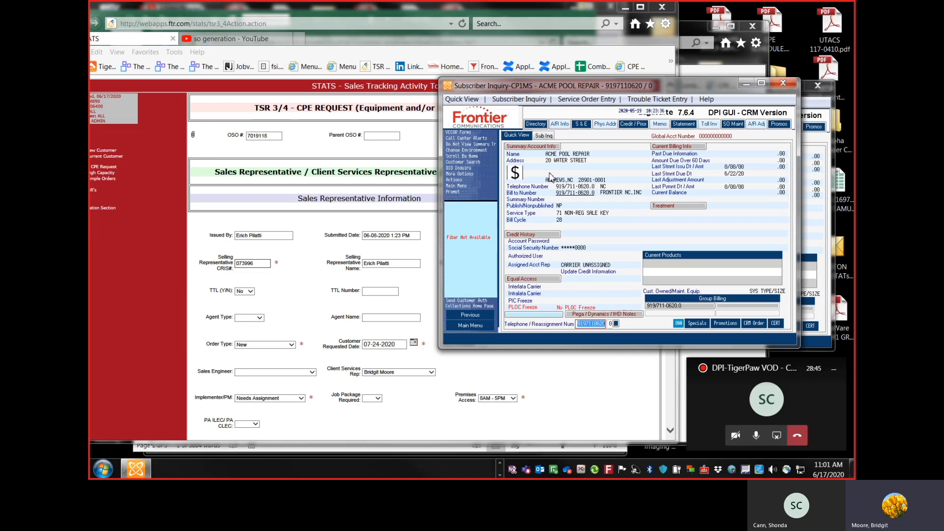
{"action": "left_click", "coordinate": [576, 103]}
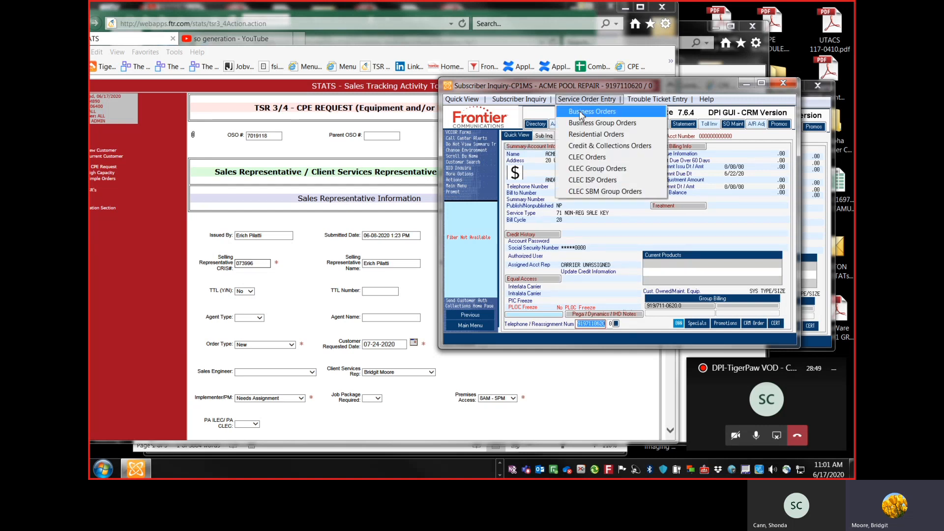
{"action": "left_click", "coordinate": [581, 114]}
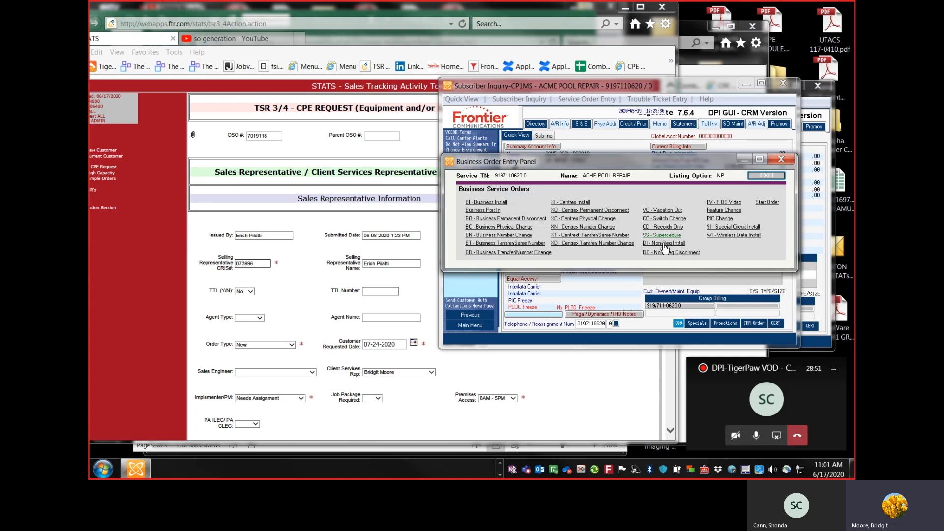
{"action": "left_click", "coordinate": [767, 202]}
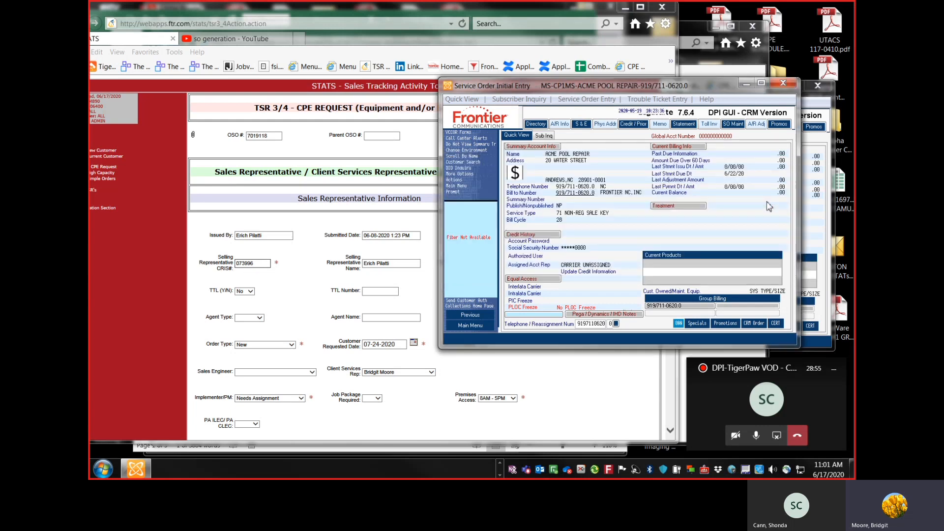
{"action": "type", "text": "DC"}
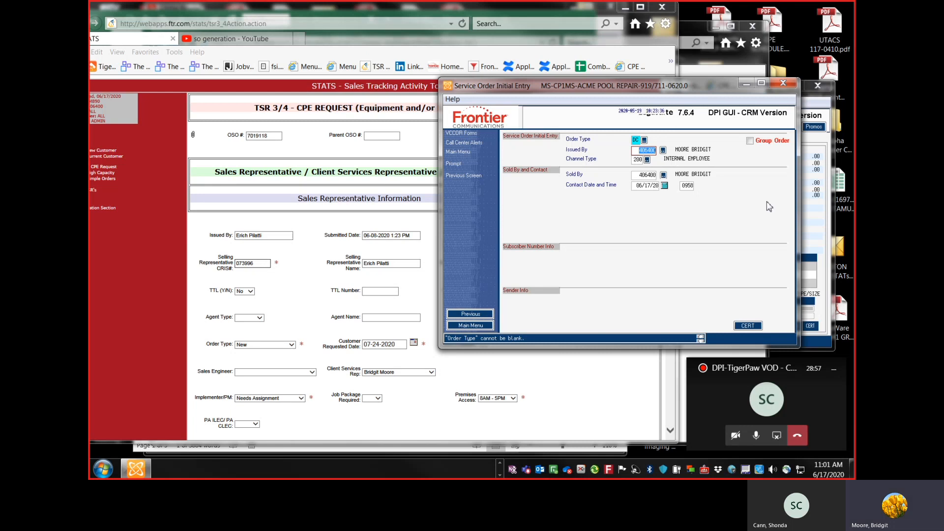
{"action": "key", "text": "Return"}
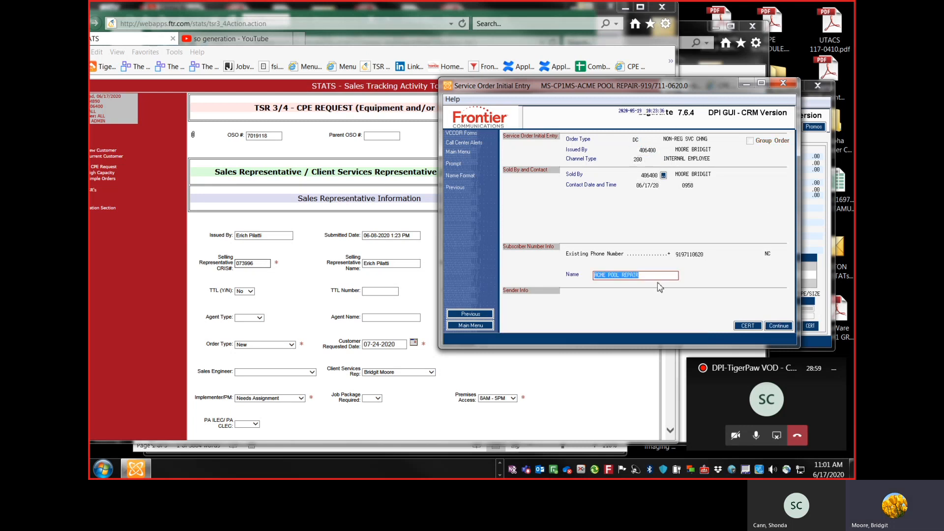
Step: Continue through the name, billing and physical location screens to the service and equipment entry
{"action": "left_click", "coordinate": [788, 327]}
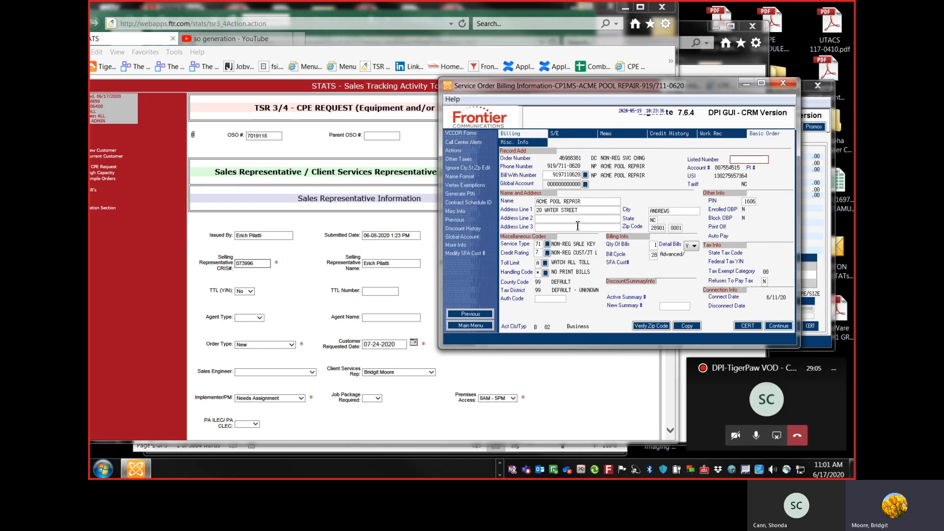
{"action": "left_click", "coordinate": [780, 327]}
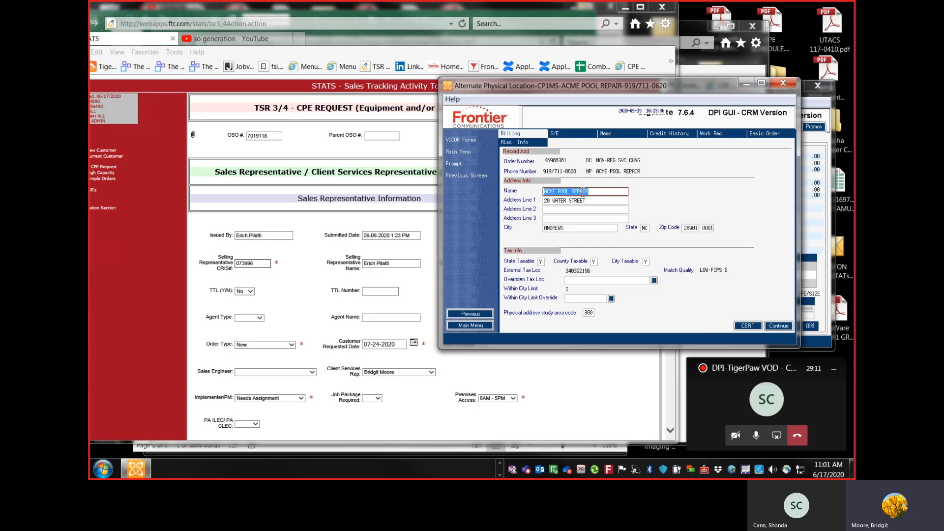
{"action": "left_click", "coordinate": [781, 327]}
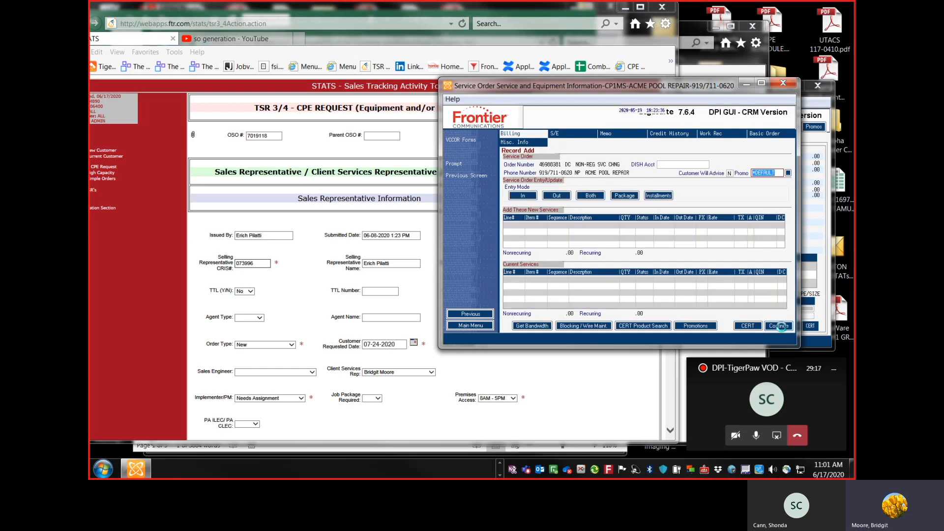
Step: Switch to the Excel quote workbook and review its Itemized Pricing sheet
{"action": "left_click_drag", "start_coordinate": [674, 93], "coordinate": [690, 90]}
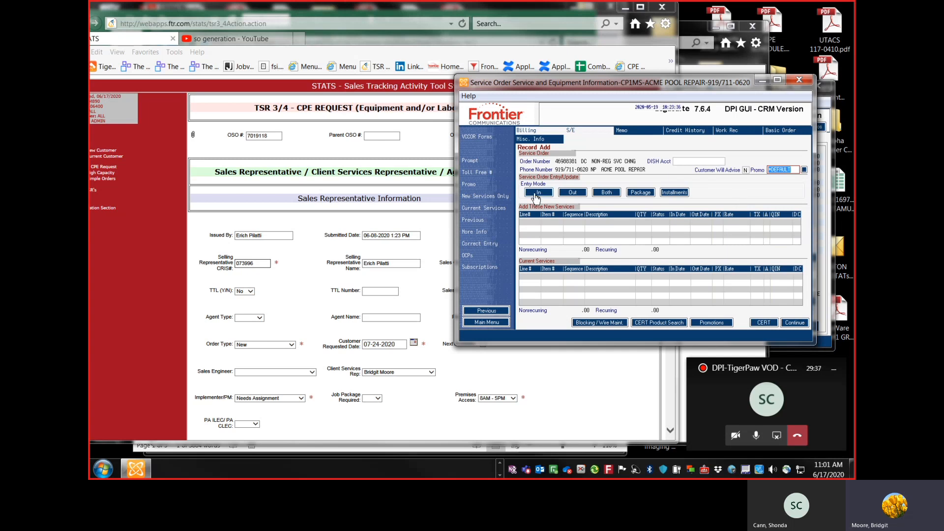
{"action": "left_click", "coordinate": [339, 276]}
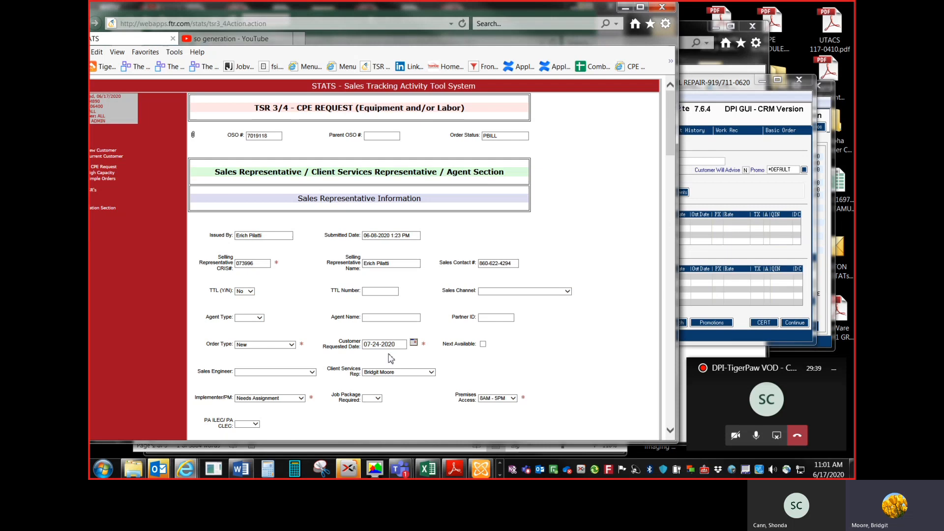
{"action": "left_click", "coordinate": [437, 472]}
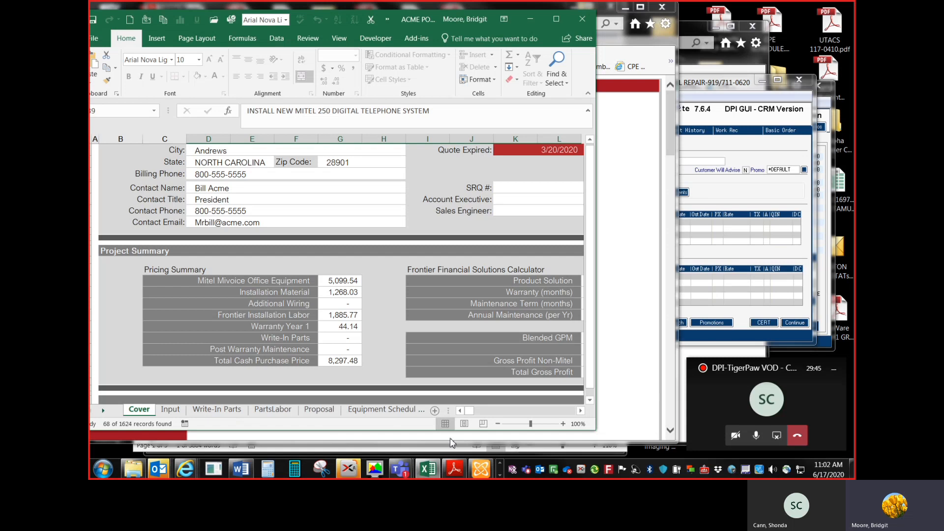
{"action": "left_click", "coordinate": [103, 410]}
{"action": "left_click", "coordinate": [102, 410]}
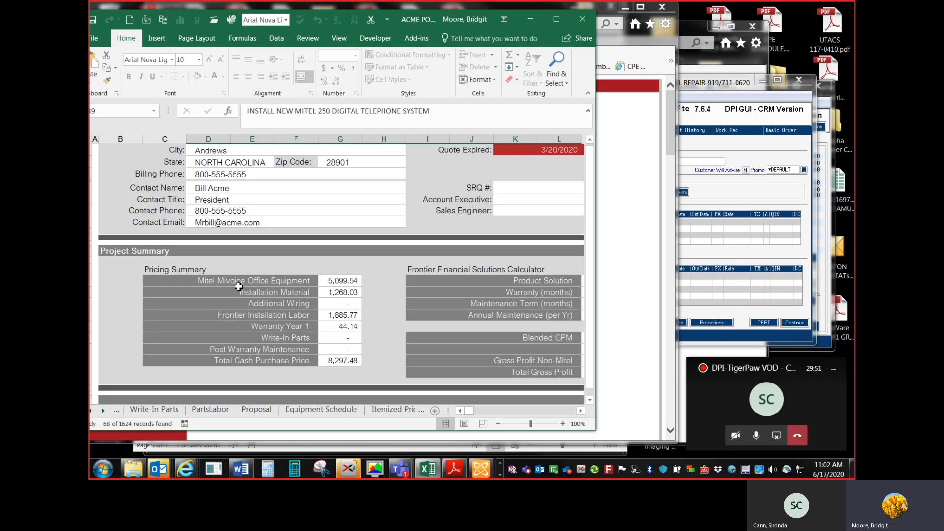
{"action": "left_click", "coordinate": [387, 413]}
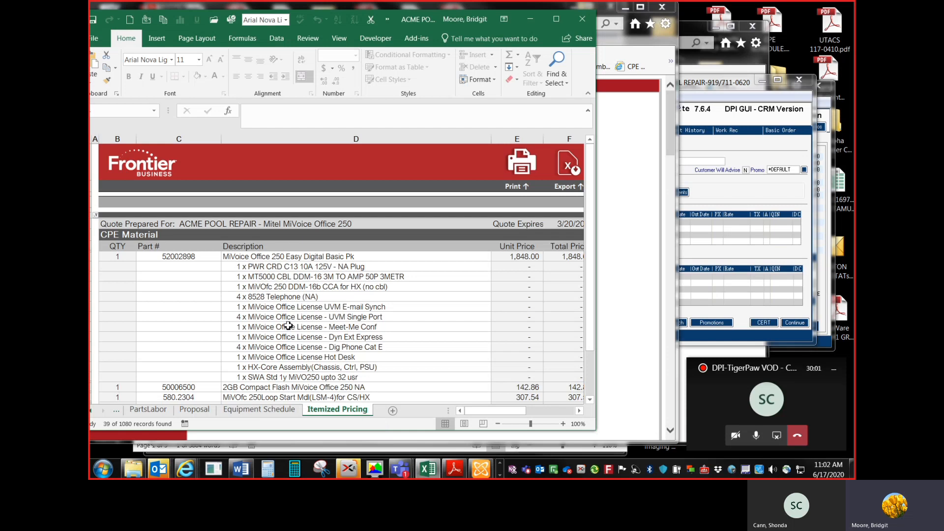
{"action": "left_click", "coordinate": [742, 188]}
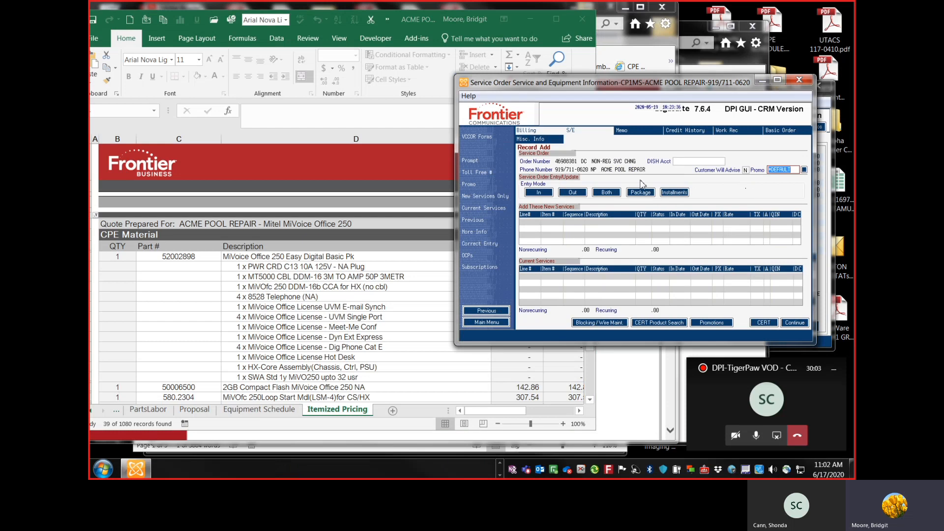
Step: Add a MITEL item line to the service order's new services
{"action": "left_click", "coordinate": [548, 194]}
{"action": "type", "text": "M"}
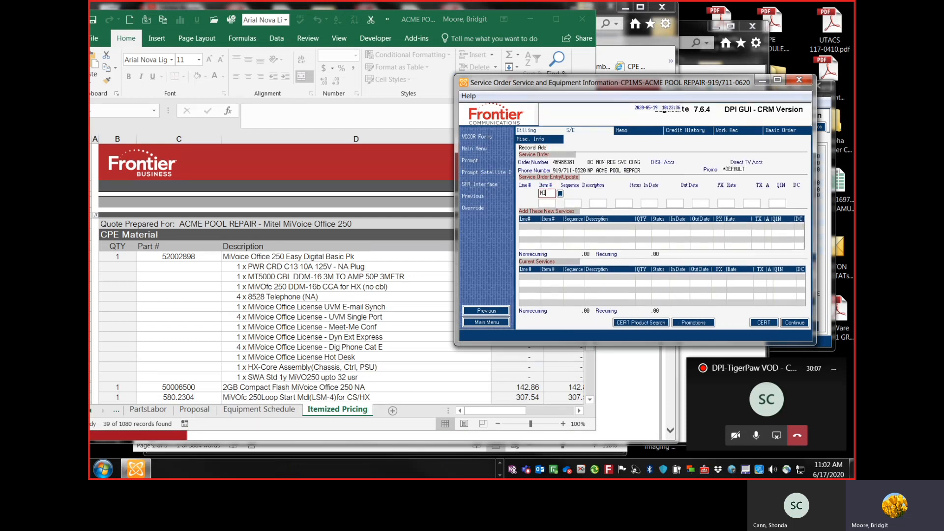
{"action": "type", "text": "ITEL"}
{"action": "left_click", "coordinate": [547, 192]}
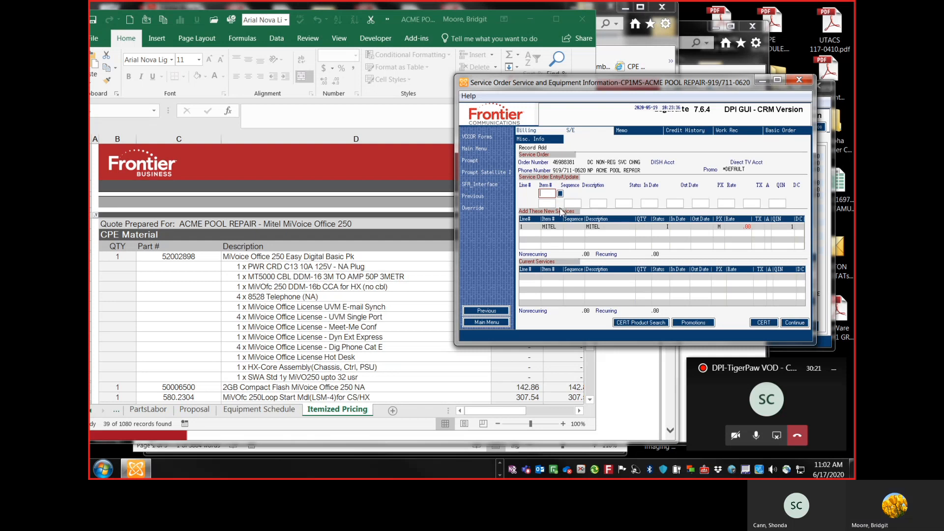
Step: Search the item help list for MIVOICE OFFICE to find the MiVoice Office 250 Digital item code
{"action": "left_click", "coordinate": [562, 194]}
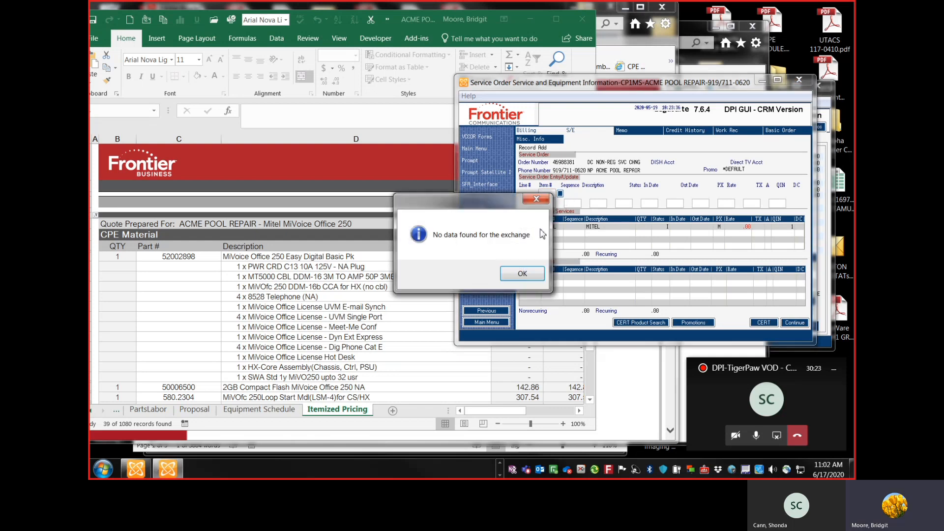
{"action": "left_click", "coordinate": [533, 273]}
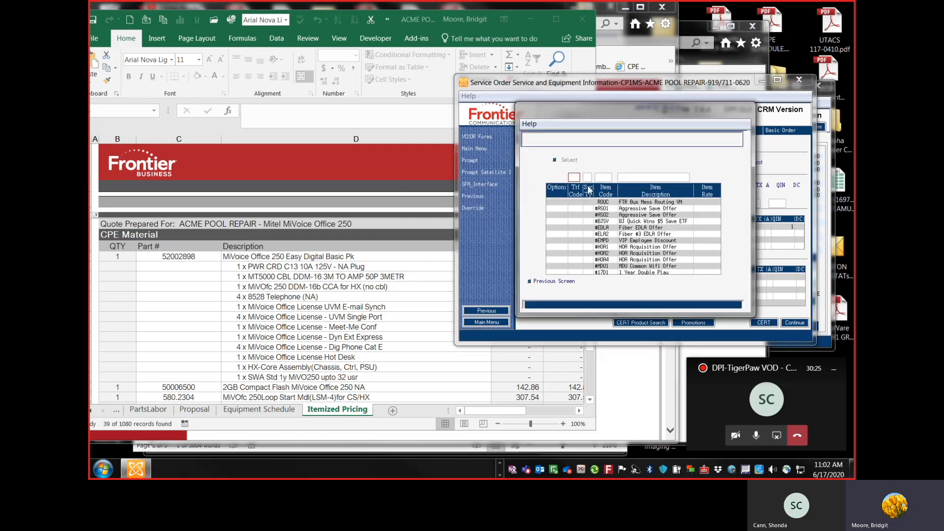
{"action": "left_click", "coordinate": [629, 178]}
{"action": "type", "text": "MIV"}
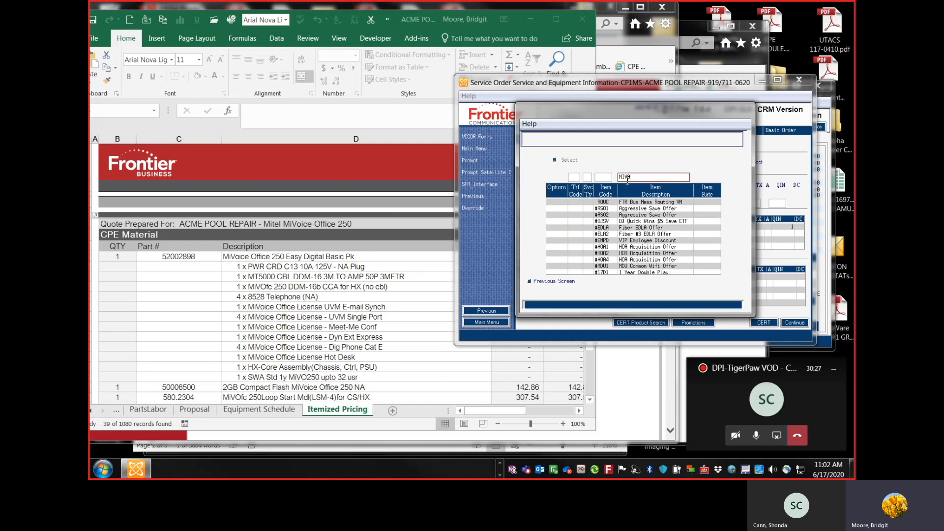
{"action": "type", "text": "OICE "}
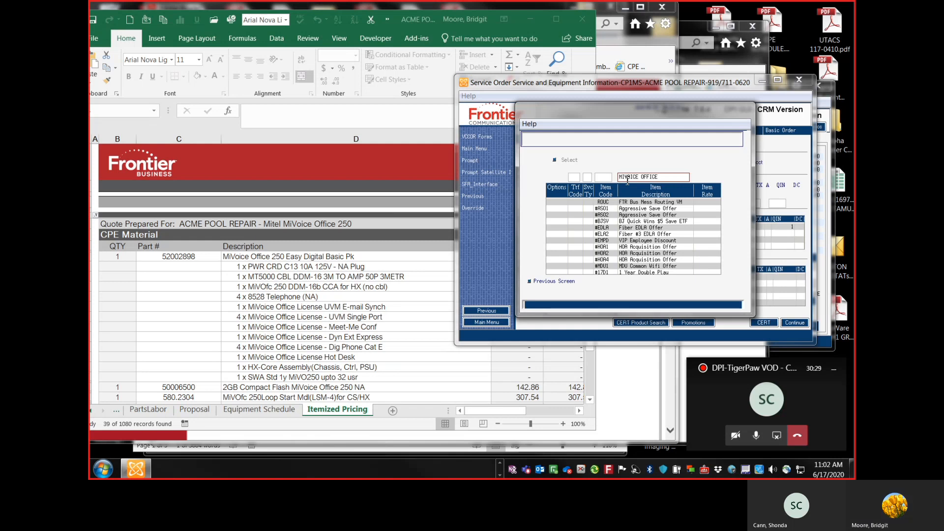
{"action": "type", "text": "OFFICE"}
{"action": "key", "text": "Return"}
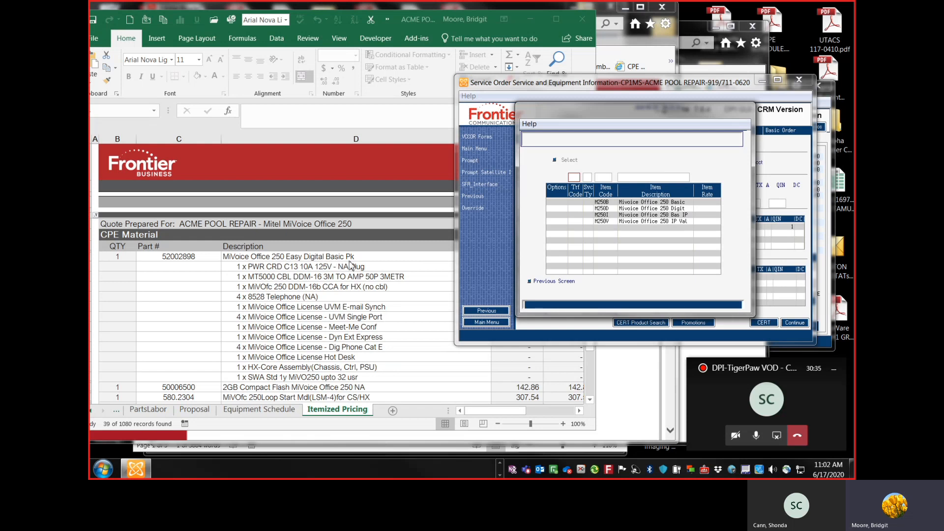
{"action": "left_click", "coordinate": [672, 210]}
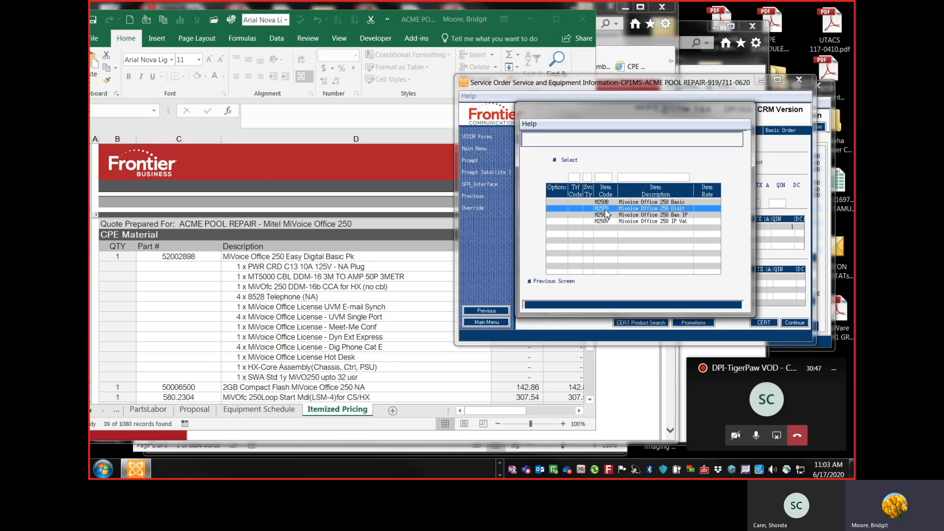
{"action": "left_click", "coordinate": [568, 283]}
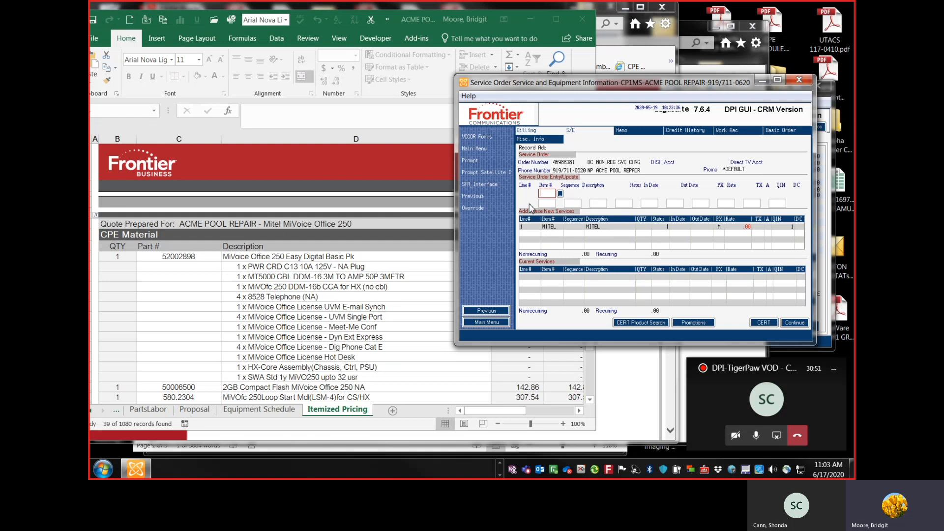
Step: Add the M250D MiVoice Office 250 item line to the order's new services
{"action": "type", "text": "M250D"}
{"action": "key", "text": "Tab"}
{"action": "key", "text": "Return"}
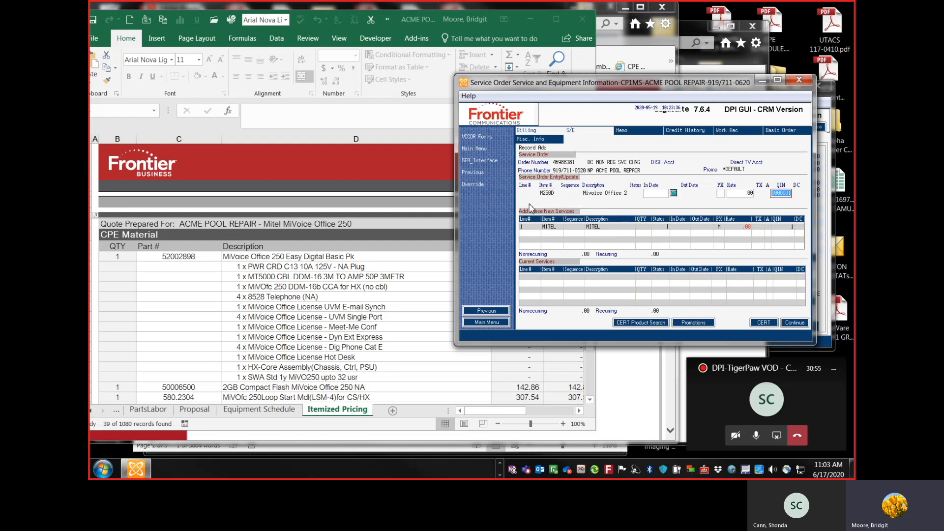
{"action": "key", "text": "Return"}
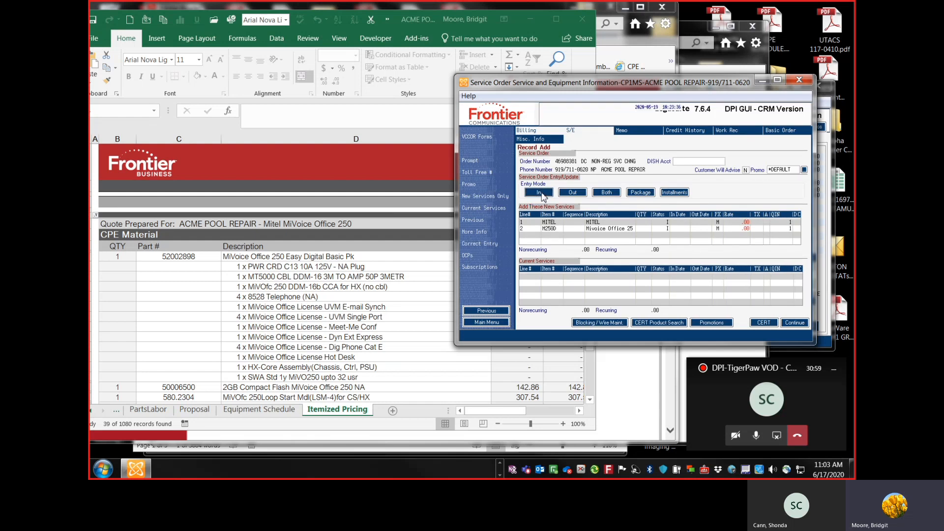
Step: Add a CTEQM Frontier equipment item line to the new services in In entry mode
{"action": "left_click", "coordinate": [543, 192]}
{"action": "type", "text": "CTEQM"}
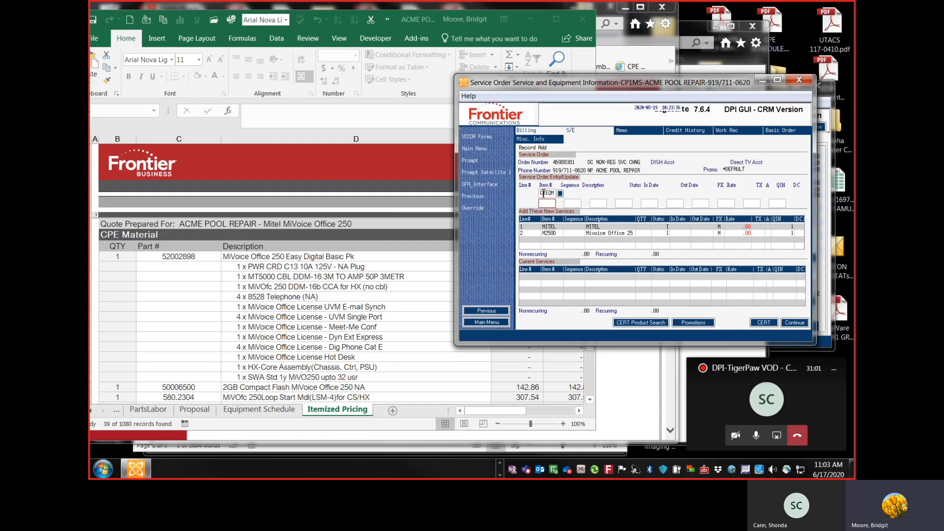
{"action": "key", "text": "Return"}
{"action": "left_click", "coordinate": [543, 193]}
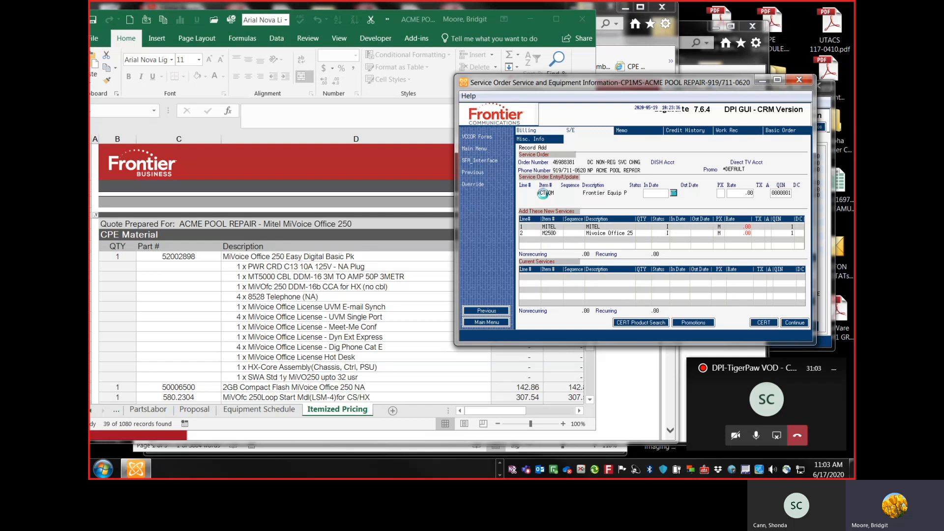
{"action": "left_click", "coordinate": [542, 194]}
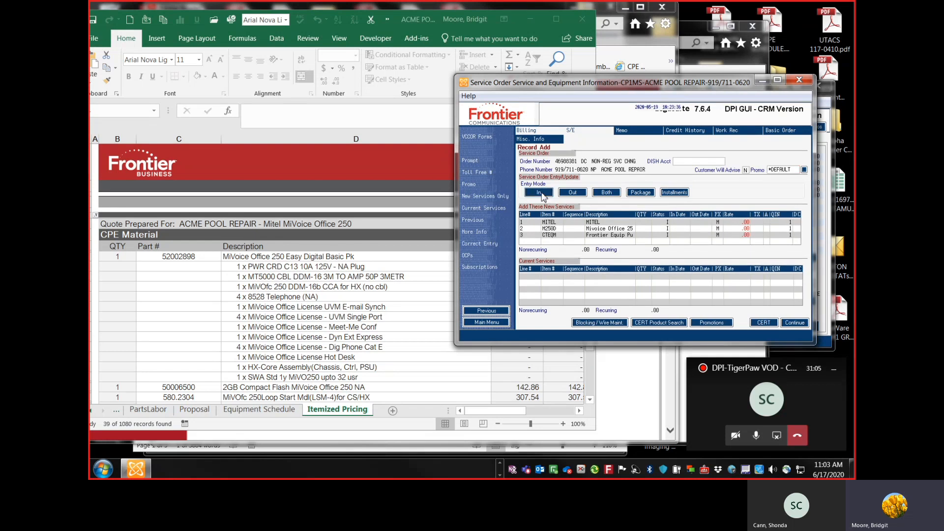
Step: Add a CTLBR labor charge item line to the new services
{"action": "type", "text": "CTLNR"}
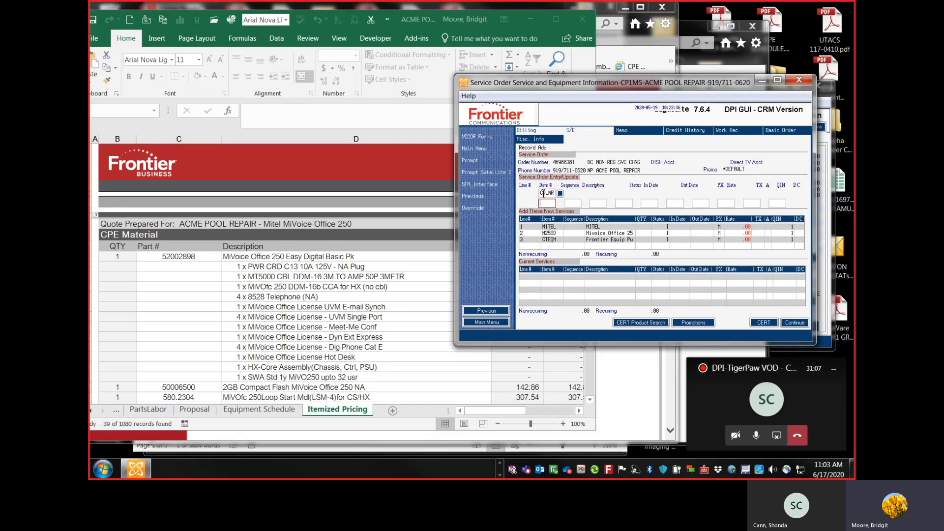
{"action": "left_click", "coordinate": [543, 193]}
{"action": "key", "text": "Return"}
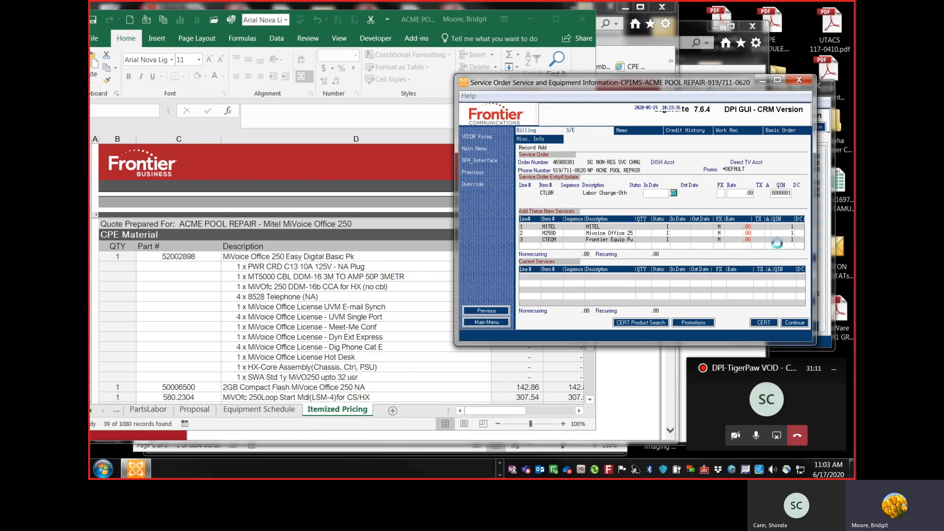
Step: Scroll through the Itemized Pricing sheet in the quote workbook to review the remaining CPE items
{"action": "left_click", "coordinate": [288, 350]}
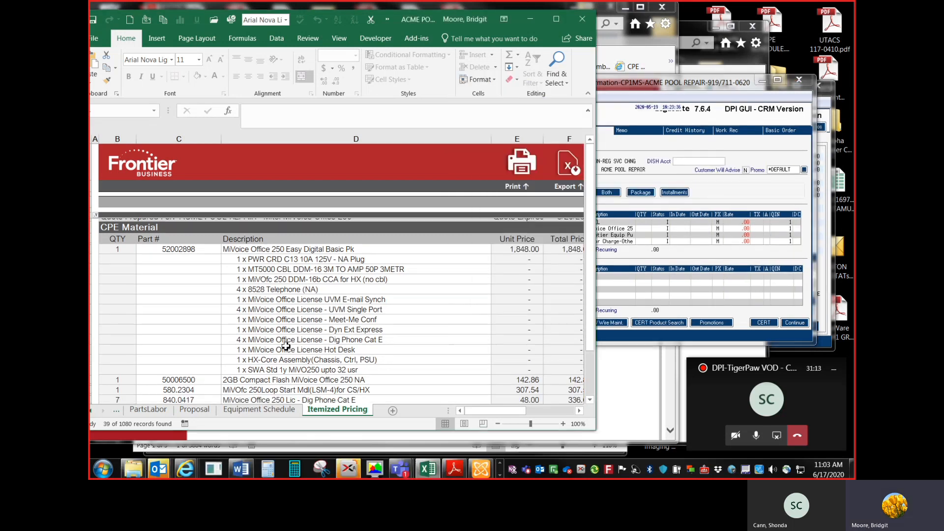
{"action": "scroll", "coordinate": [285, 346], "scroll_direction": "down", "scroll_amount": 1}
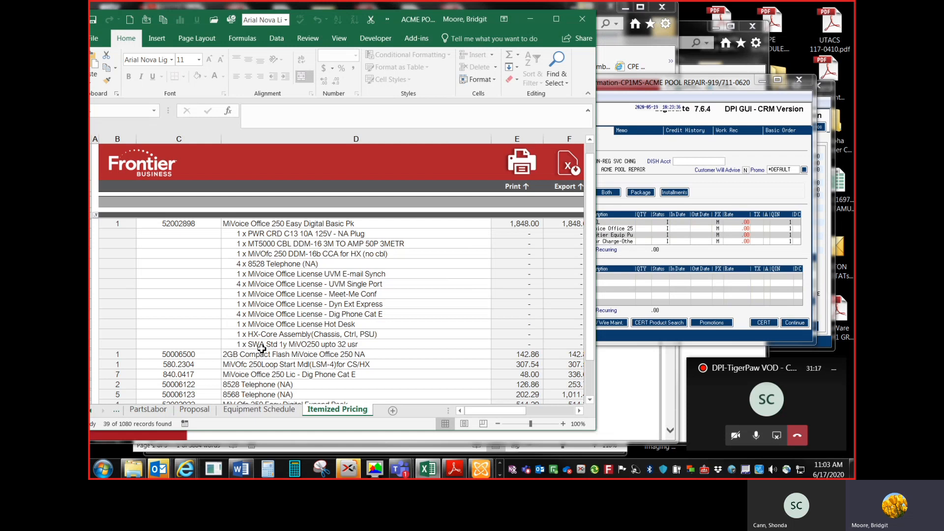
{"action": "scroll", "coordinate": [292, 310], "scroll_direction": "down", "scroll_amount": 2}
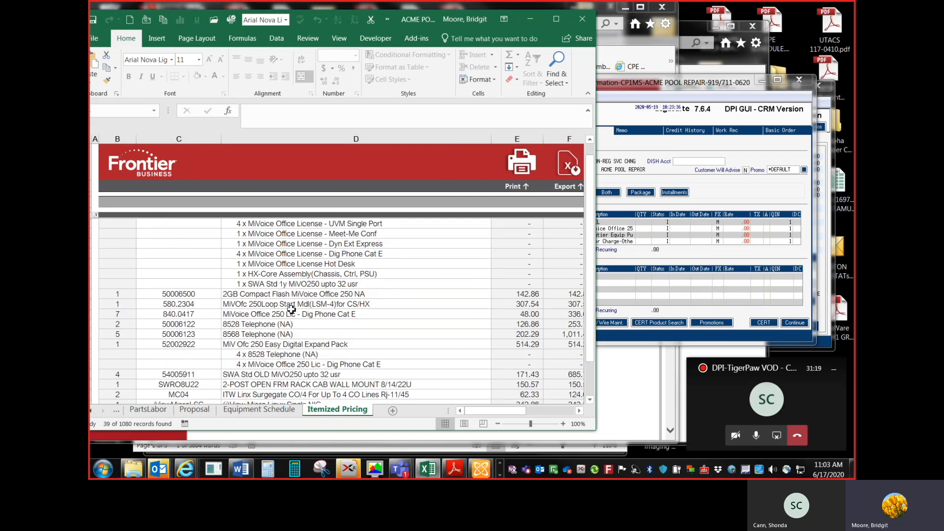
{"action": "scroll", "coordinate": [292, 310], "scroll_direction": "down", "scroll_amount": 1}
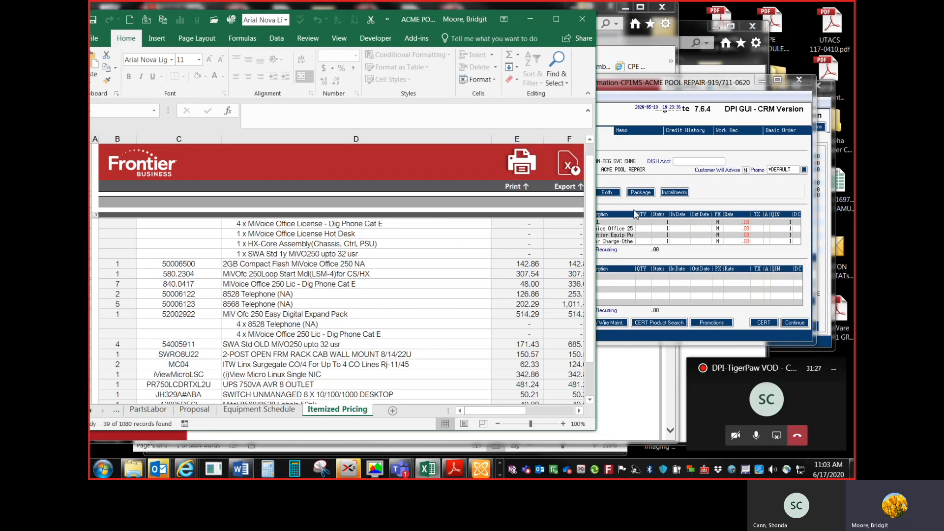
{"action": "scroll", "coordinate": [326, 351], "scroll_direction": "down", "scroll_amount": 1}
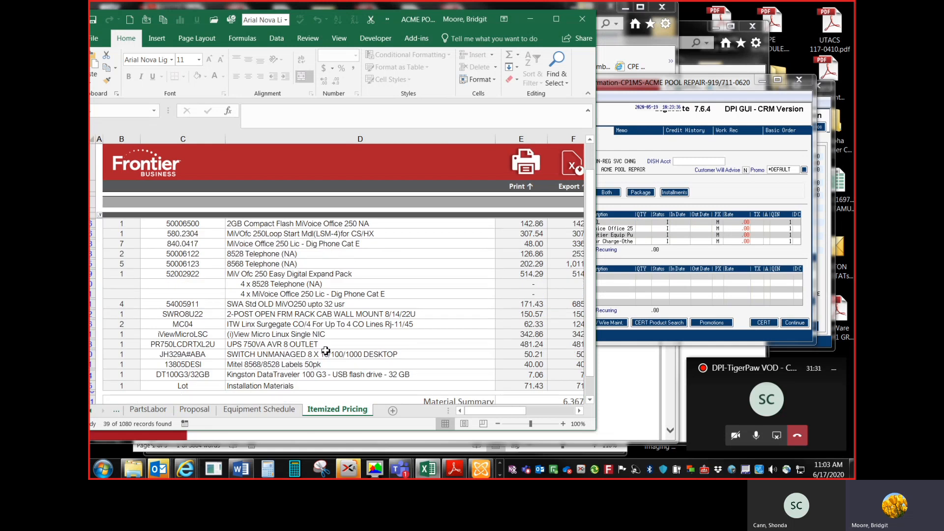
{"action": "scroll", "coordinate": [325, 351], "scroll_direction": "up", "scroll_amount": 1}
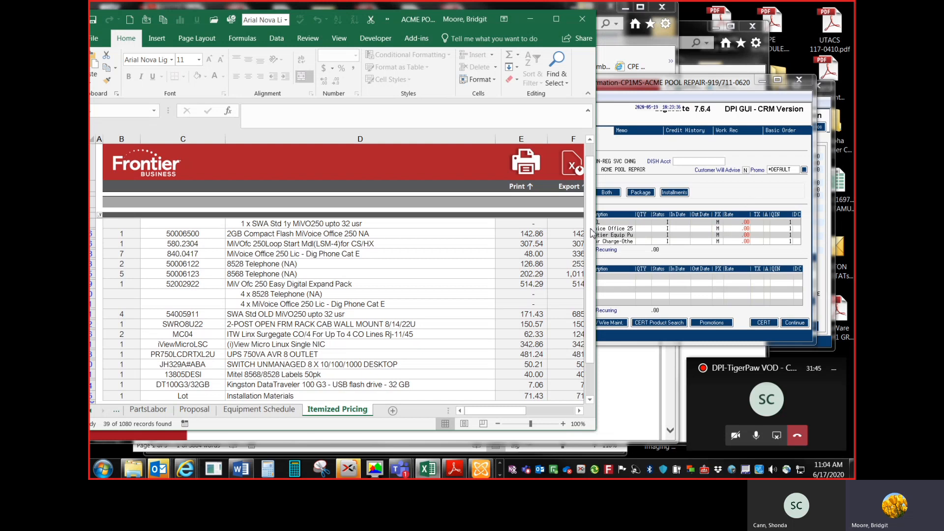
Step: Add a WAR07 warranty line in Both entry mode with in date 07/31/20 and out date 07/30/21
{"action": "left_click", "coordinate": [740, 191]}
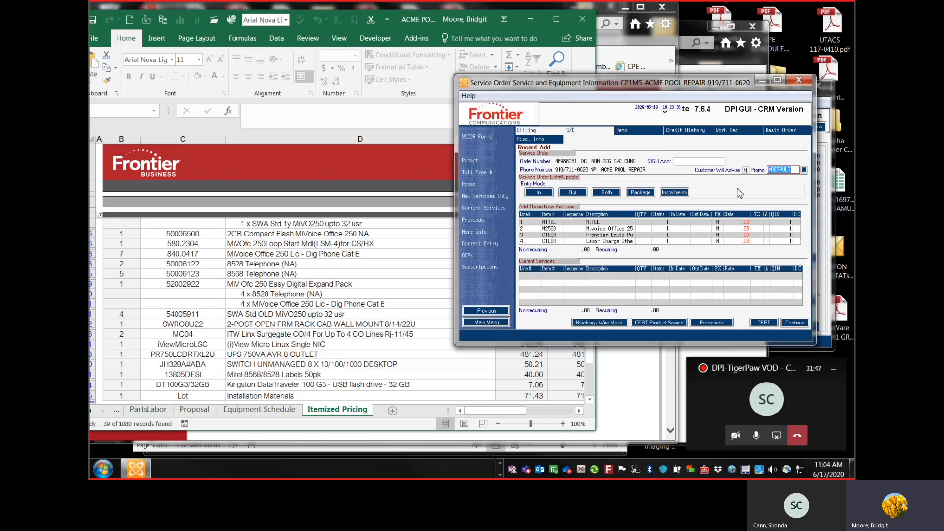
{"action": "left_click", "coordinate": [610, 195]}
{"action": "type", "text": "WAR0"}
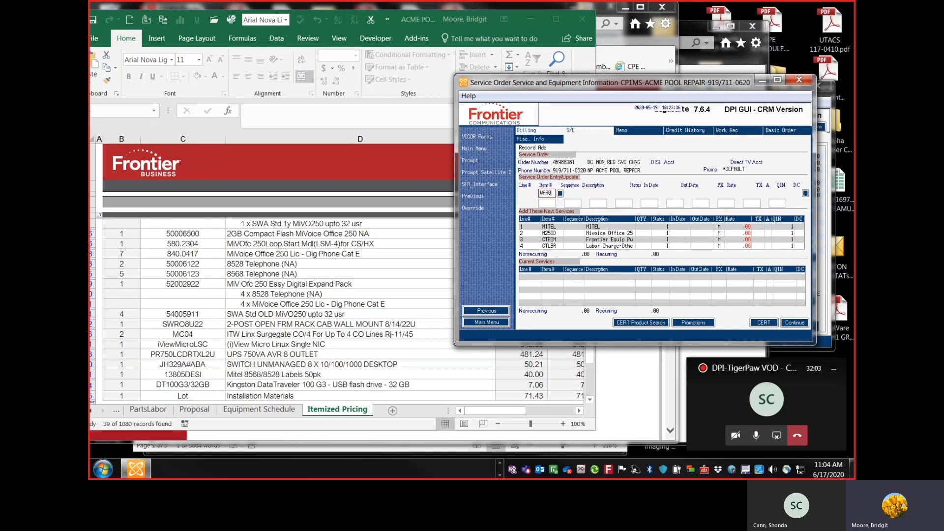
{"action": "type", "text": "7"}
{"action": "type", "text": "S"}
{"action": "type", "text": "WA01"}
{"action": "key", "text": "Return"}
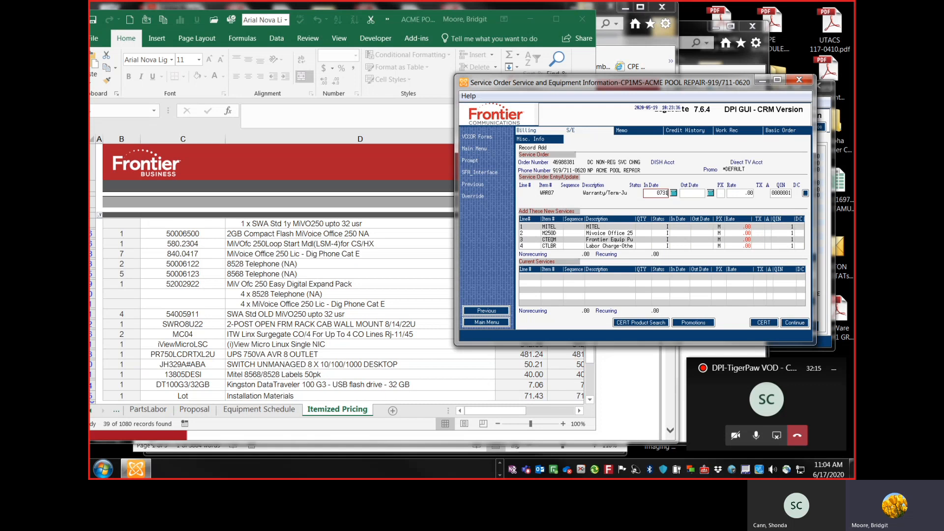
{"action": "type", "text": "073120"}
{"action": "type", "text": "0730"}
{"action": "type", "text": "21"}
Step: Choose disconnect reason 11 Record Update (IT) for the warranty line and override the date warning
{"action": "left_click", "coordinate": [806, 193]}
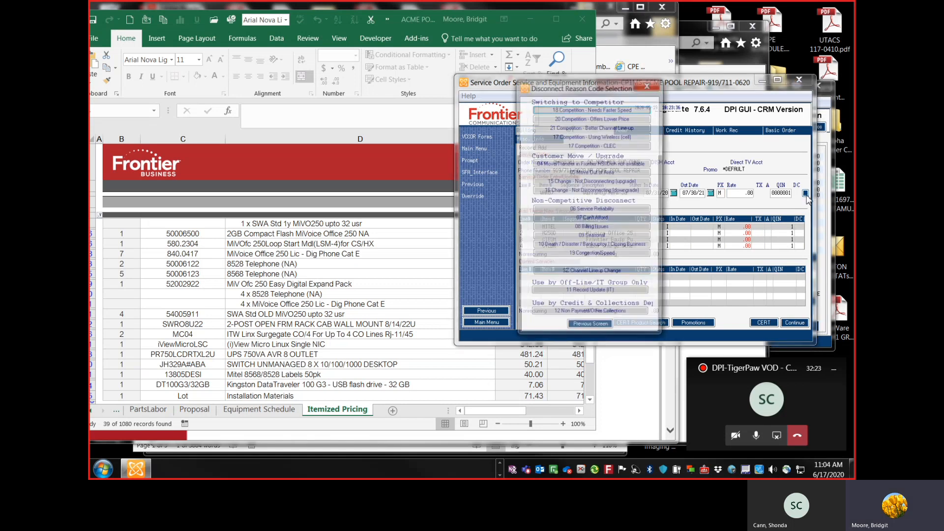
{"action": "left_click", "coordinate": [613, 294]}
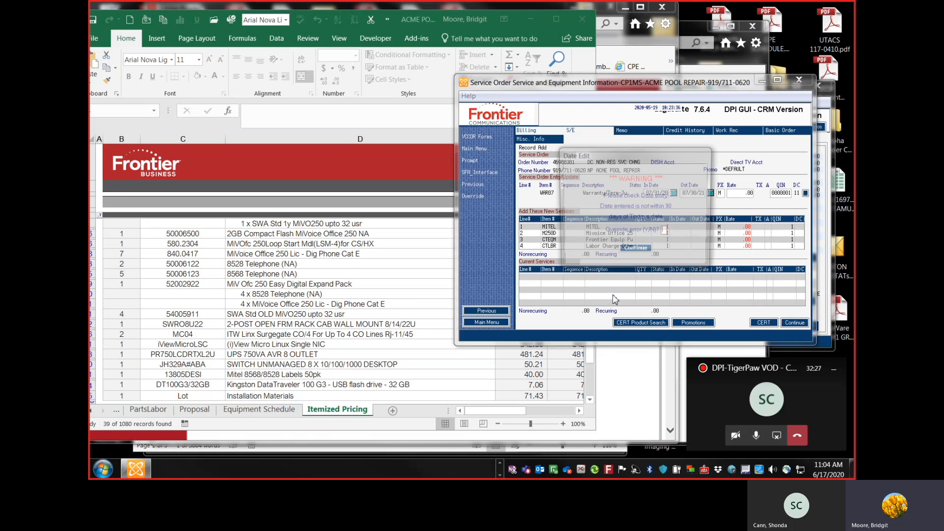
{"action": "type", "text": "y"}
{"action": "key", "text": "Return"}
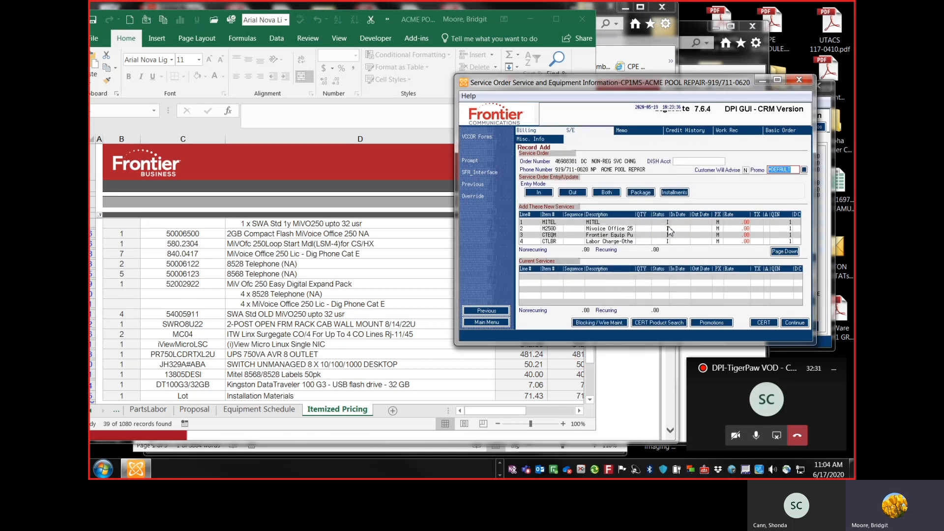
Step: Enter an SWA04 software assurance line in Both mode dated 07/31/21 to 07/30/25 with FX code M
{"action": "left_click", "coordinate": [607, 193]}
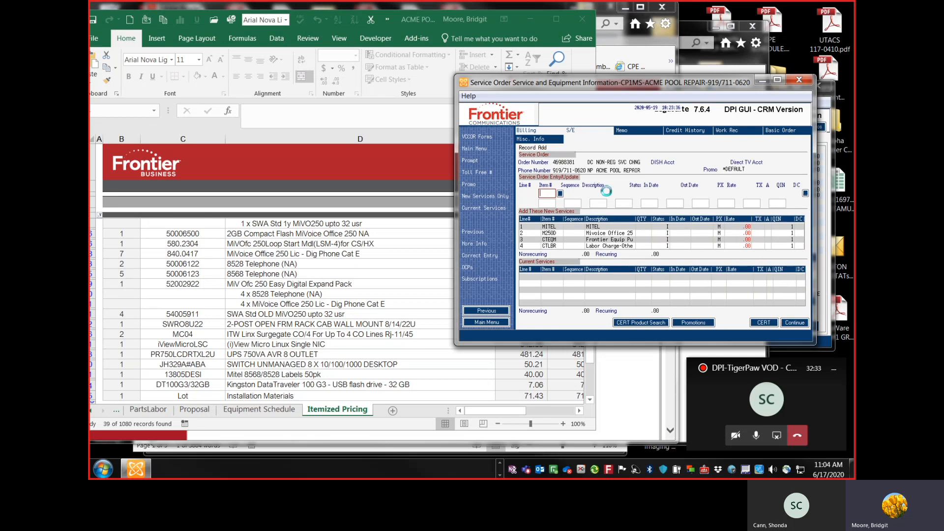
{"action": "type", "text": "SWA04"}
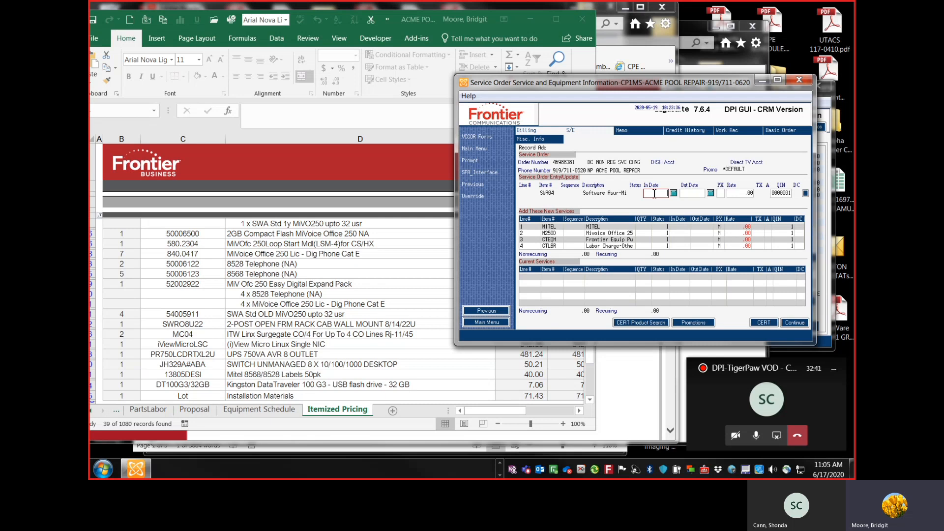
{"action": "type", "text": "0"}
{"action": "type", "text": "7/31/"}
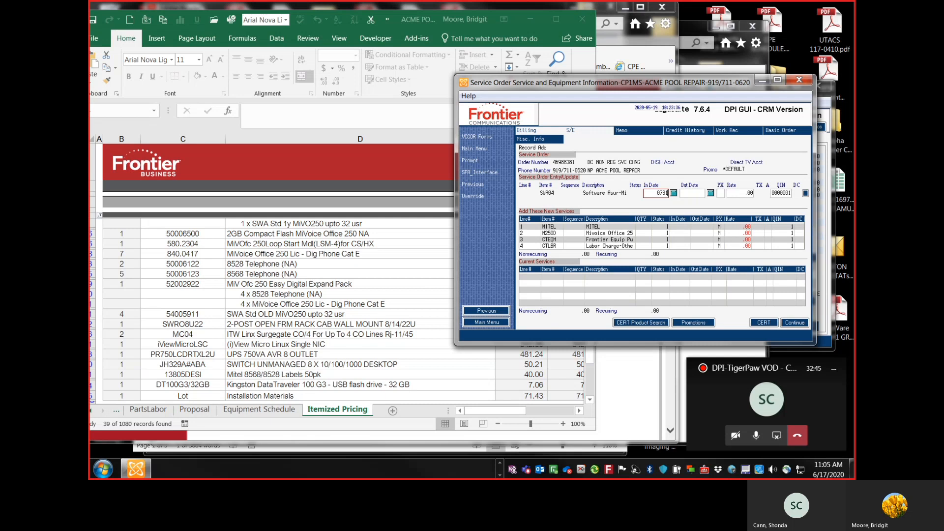
{"action": "type", "text": "21"}
{"action": "key", "text": "Tab"}
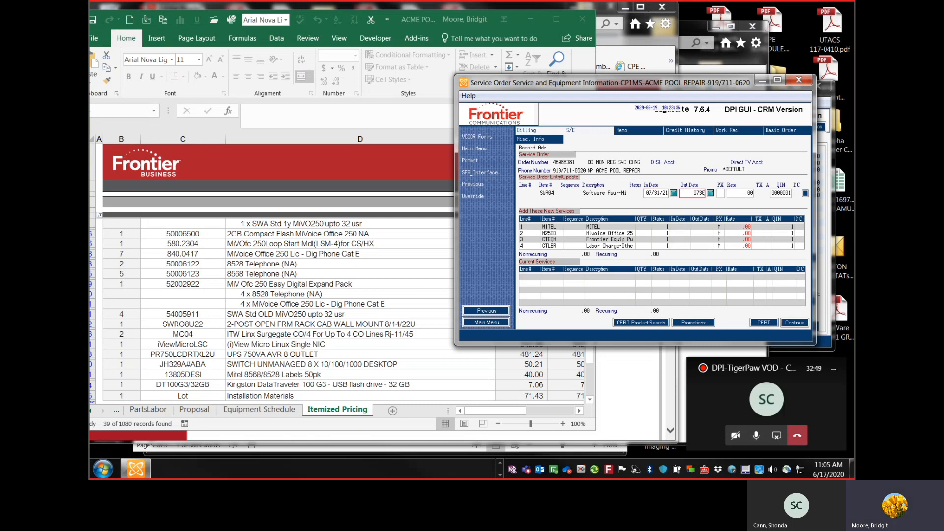
{"action": "type", "text": "07/30/25"}
{"action": "key", "text": "Tab"}
{"action": "type", "text": "M"}
Step: Choose disconnect reason 11 Record Update (IT) for the SWA04 line and confirm the date warning
{"action": "left_click", "coordinate": [805, 193]}
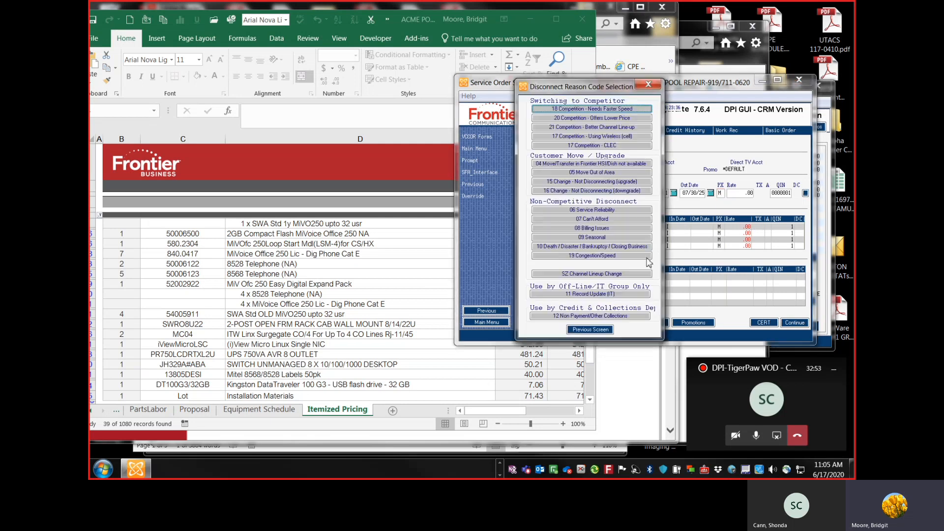
{"action": "left_click", "coordinate": [616, 293]}
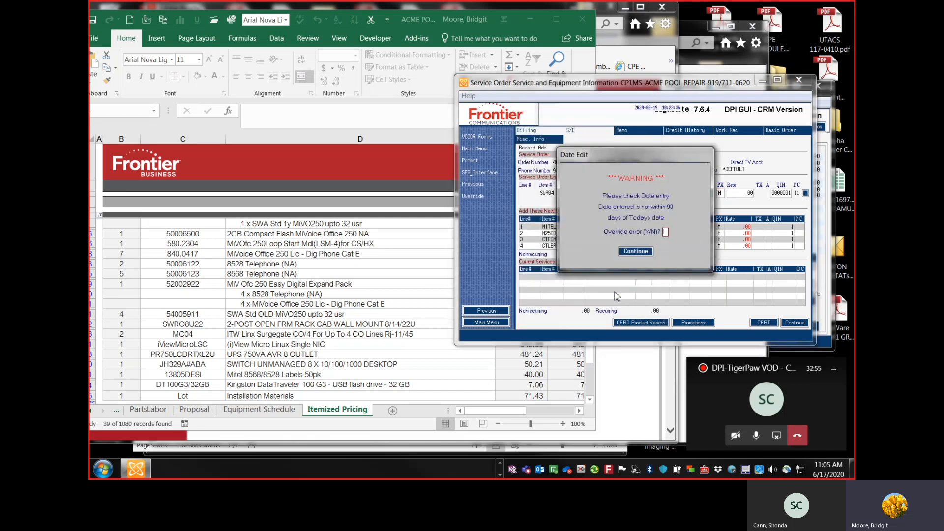
{"action": "key", "text": "Return"}
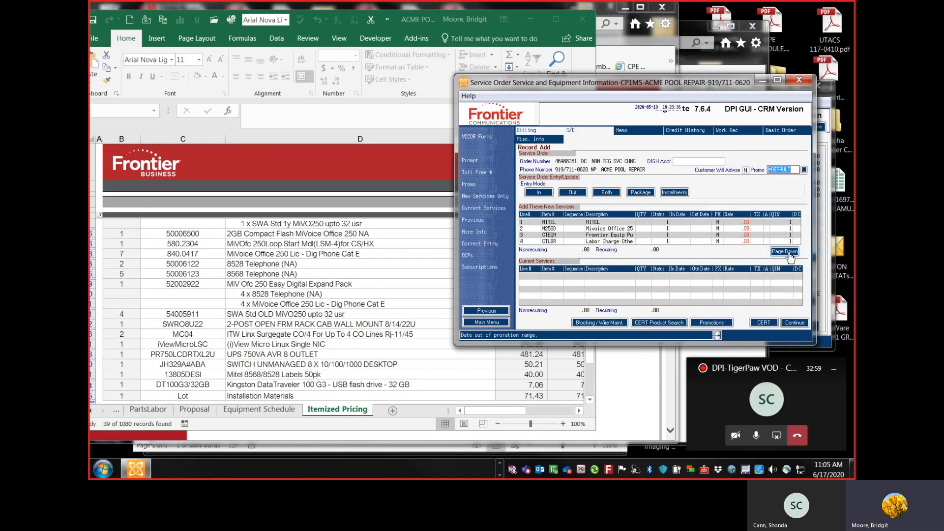
Step: Page down through the added service lines and continue the service order
{"action": "left_click", "coordinate": [789, 252]}
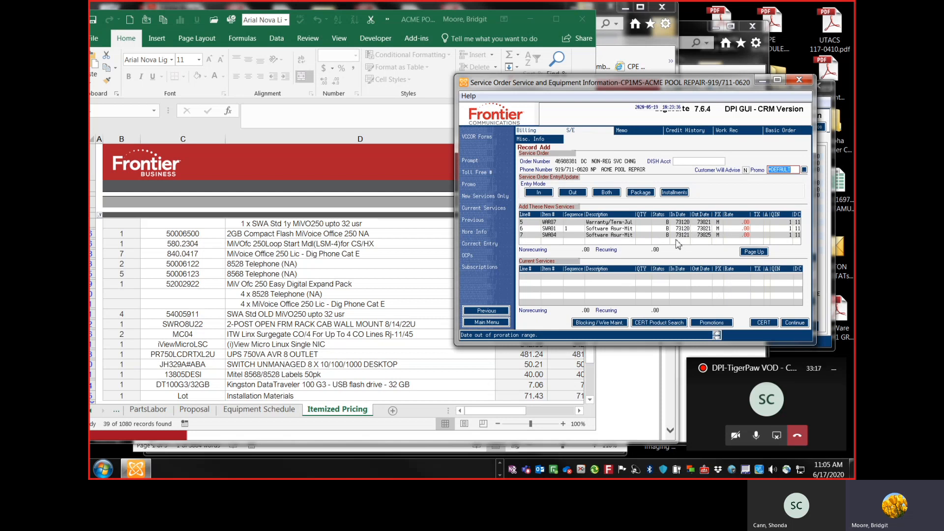
{"action": "left_click", "coordinate": [710, 239]}
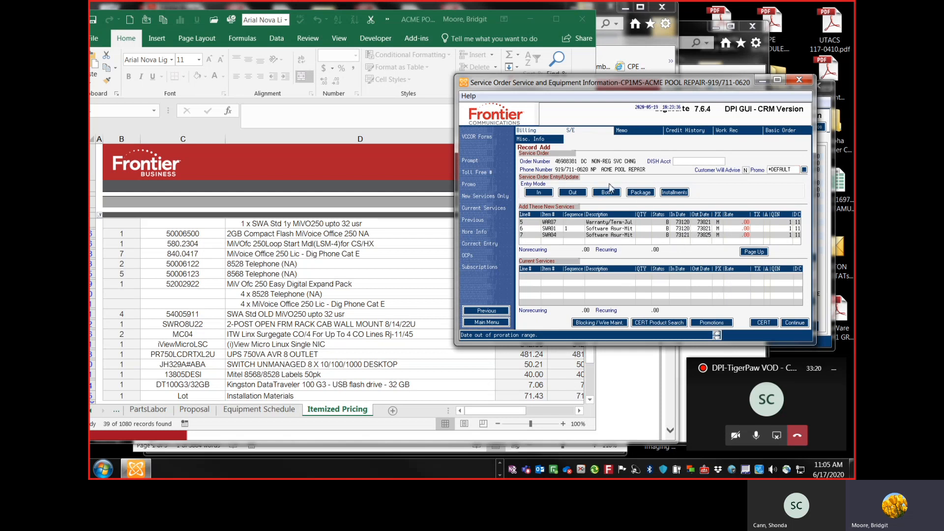
{"action": "left_click", "coordinate": [807, 324]}
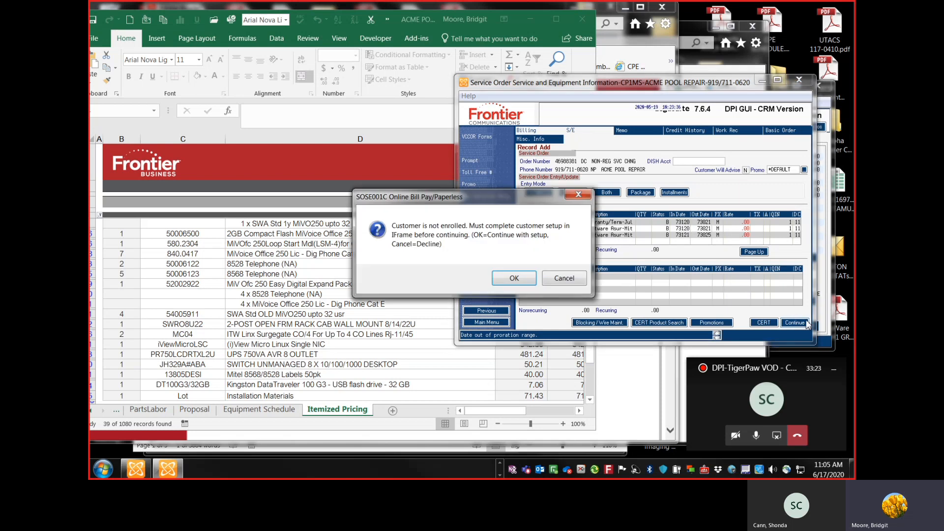
Step: Continue past the customer enrollment prompt and open the equipment purchase schedule document beside the order
{"action": "left_click", "coordinate": [563, 278]}
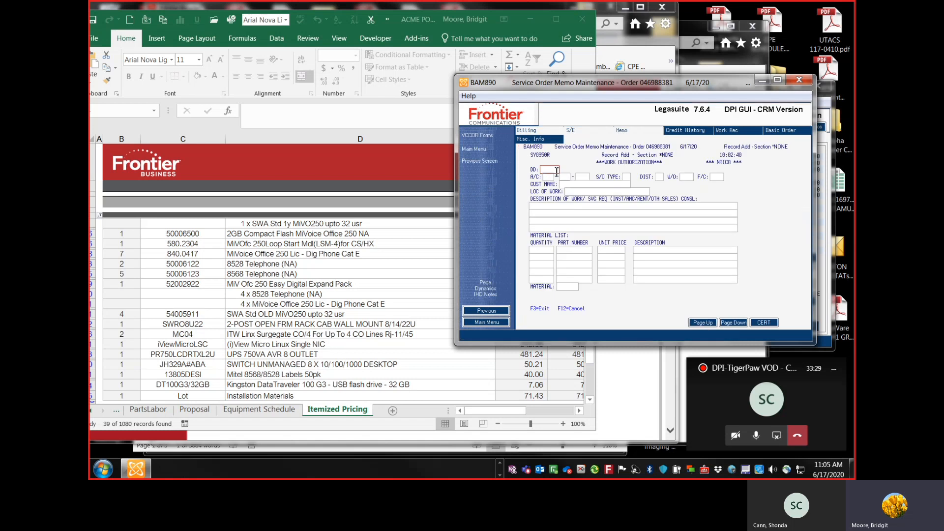
{"action": "left_click", "coordinate": [500, 462]}
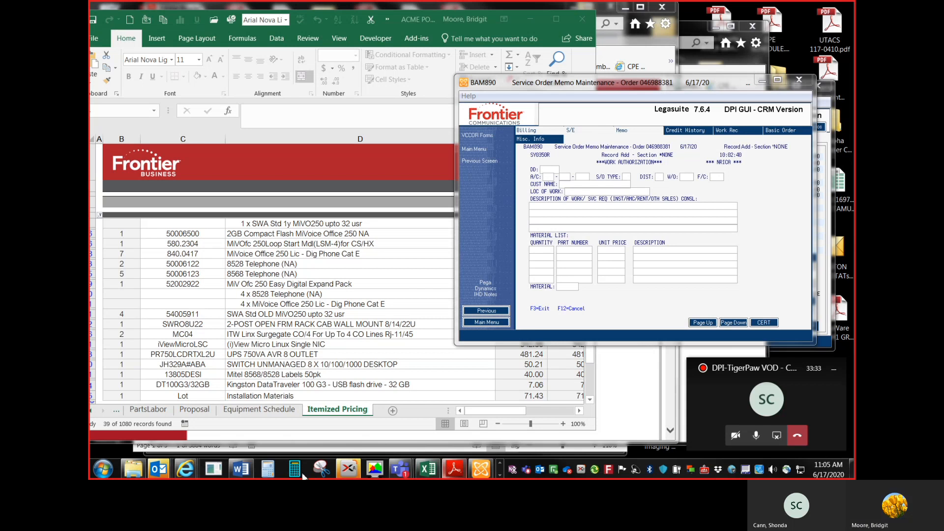
{"action": "left_click", "coordinate": [240, 470]}
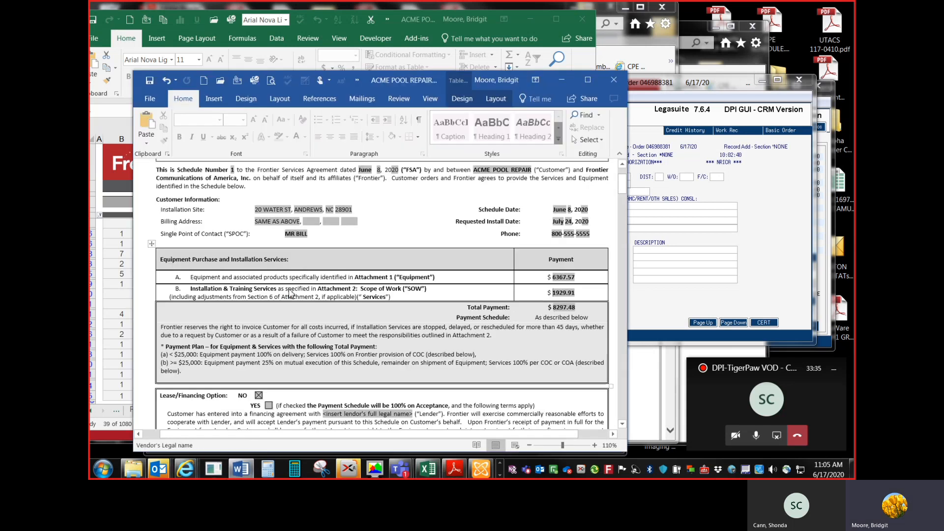
{"action": "scroll", "coordinate": [585, 282], "scroll_direction": "up", "scroll_amount": 2}
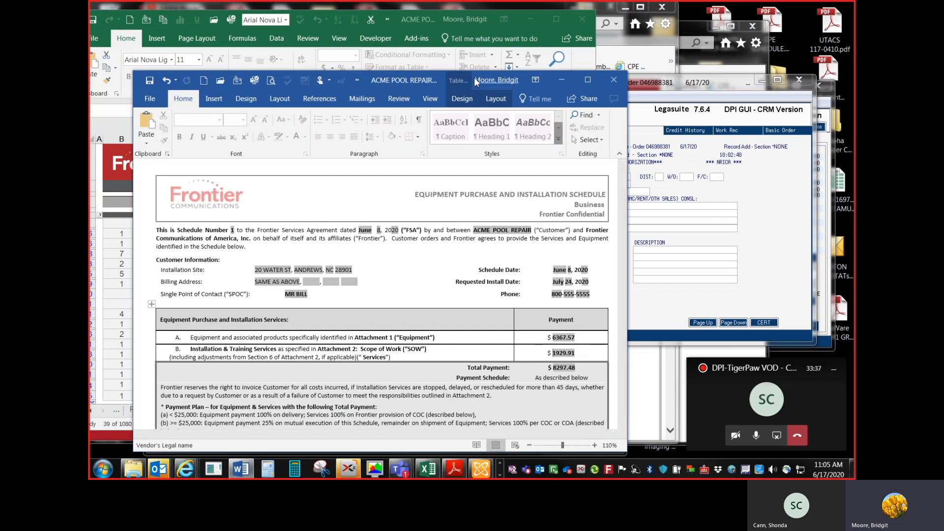
{"action": "left_click_drag", "start_coordinate": [472, 81], "coordinate": [419, 46]}
{"action": "left_click_drag", "start_coordinate": [651, 83], "coordinate": [667, 83]}
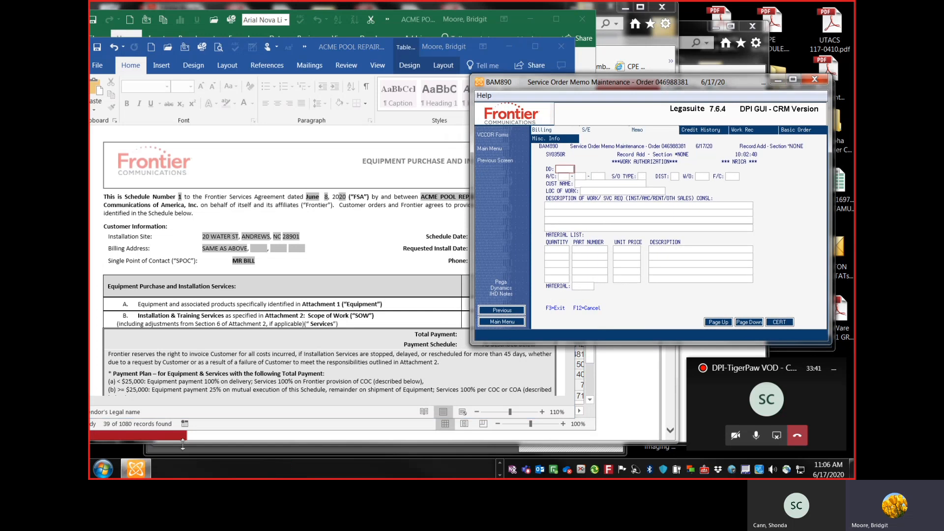
Step: Enter the due date 072420 in the work authorization memo, matching the requested install date
{"action": "left_click", "coordinate": [501, 463]}
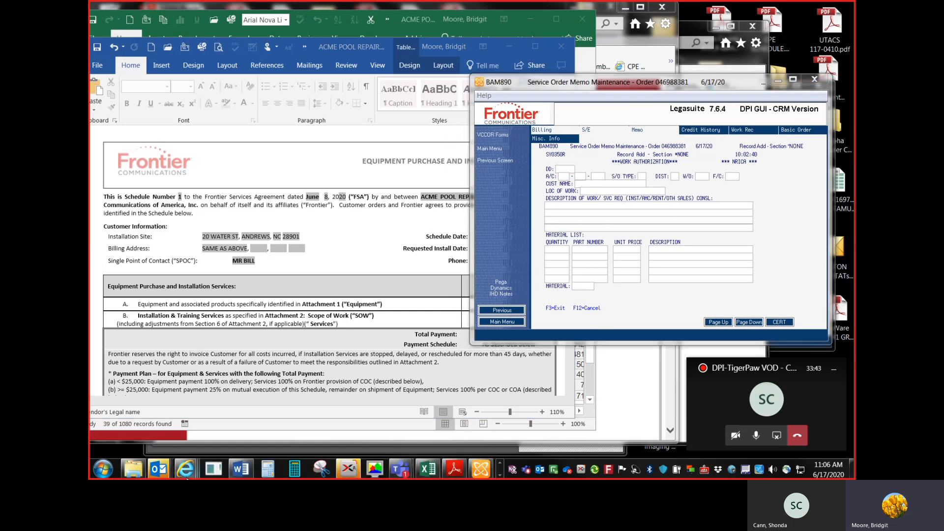
{"action": "left_click", "coordinate": [386, 252]}
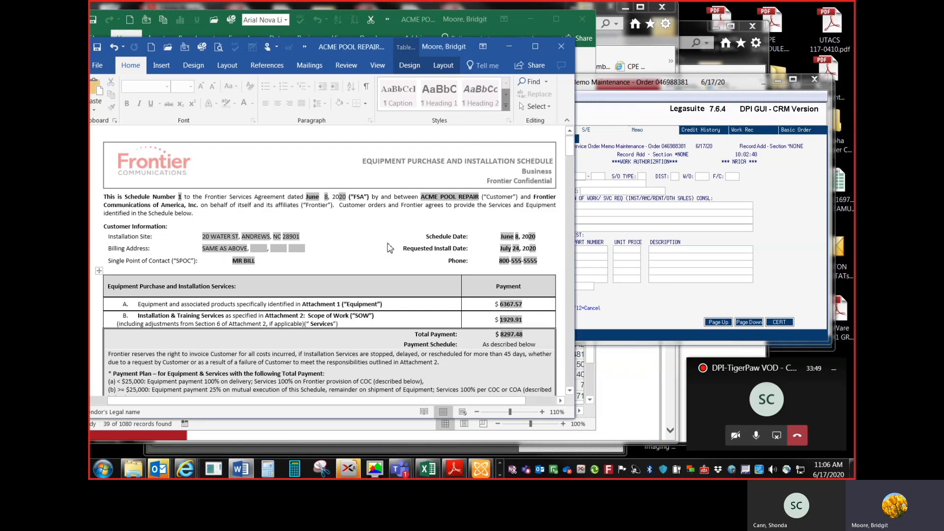
{"action": "left_click_drag", "start_coordinate": [651, 92], "coordinate": [666, 94]}
{"action": "left_click", "coordinate": [366, 136]}
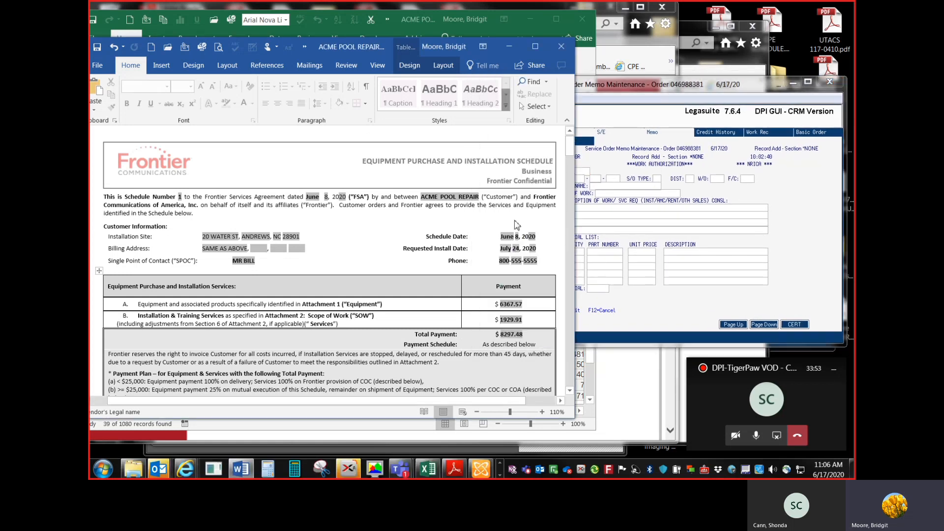
{"action": "left_click", "coordinate": [584, 177]}
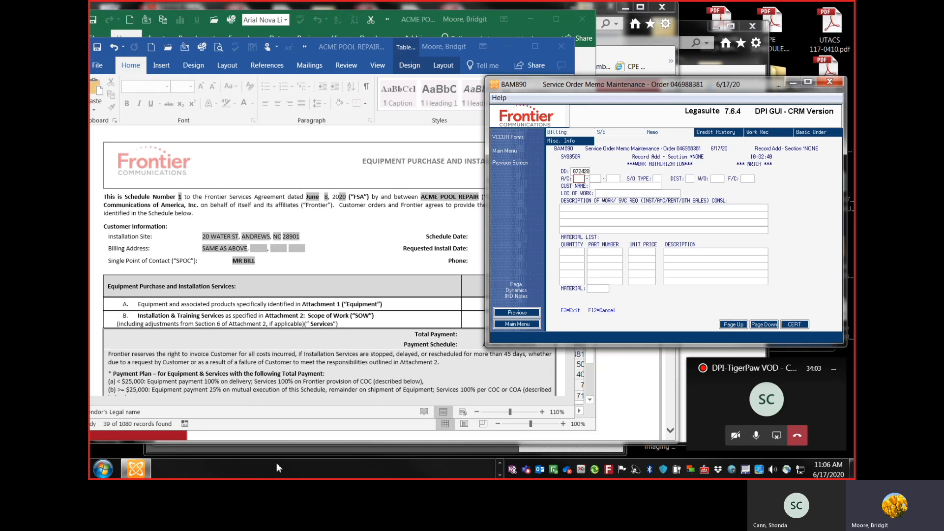
Step: Enter the customer's billing telephone number as the account and set the S/O type to DC
{"action": "left_click", "coordinate": [162, 436]}
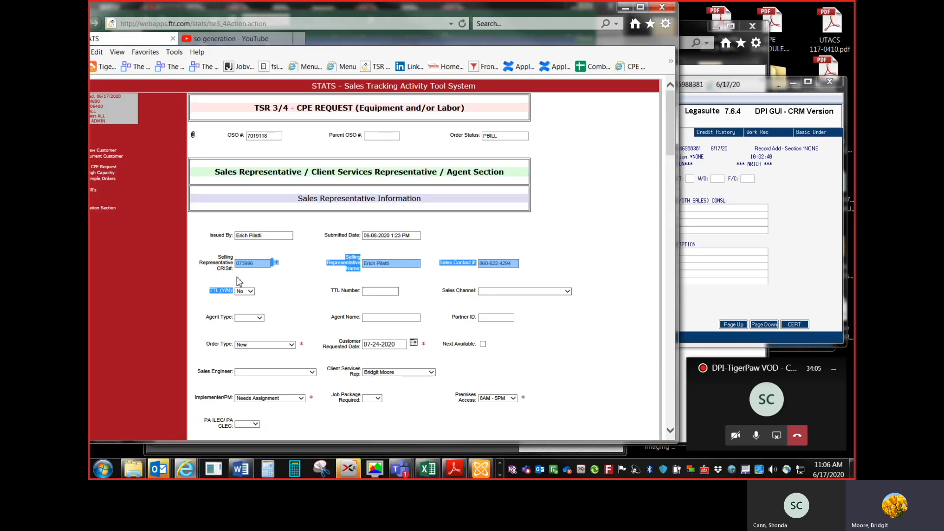
{"action": "scroll", "coordinate": [239, 281], "scroll_direction": "down", "scroll_amount": 10}
{"action": "scroll", "coordinate": [239, 281], "scroll_direction": "down", "scroll_amount": 5}
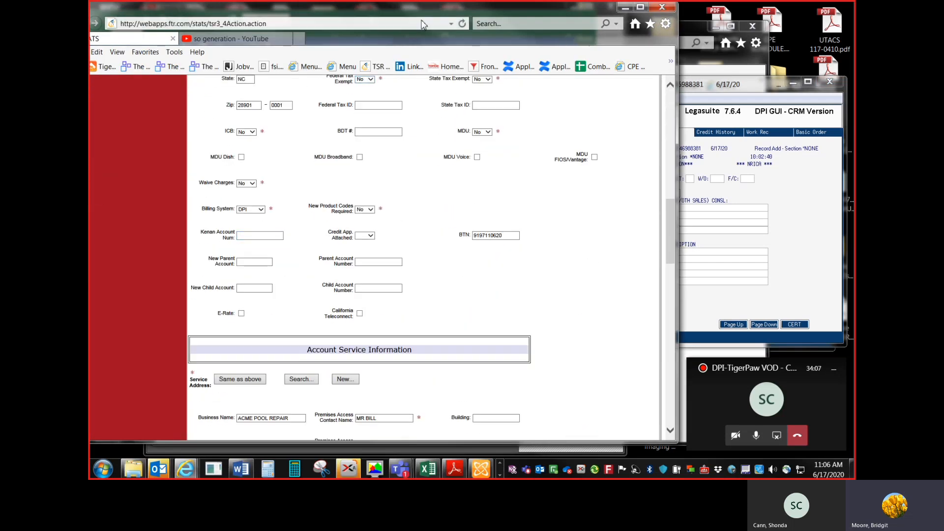
{"action": "left_click_drag", "start_coordinate": [421, 9], "coordinate": [371, 8]}
{"action": "left_click", "coordinate": [678, 157]}
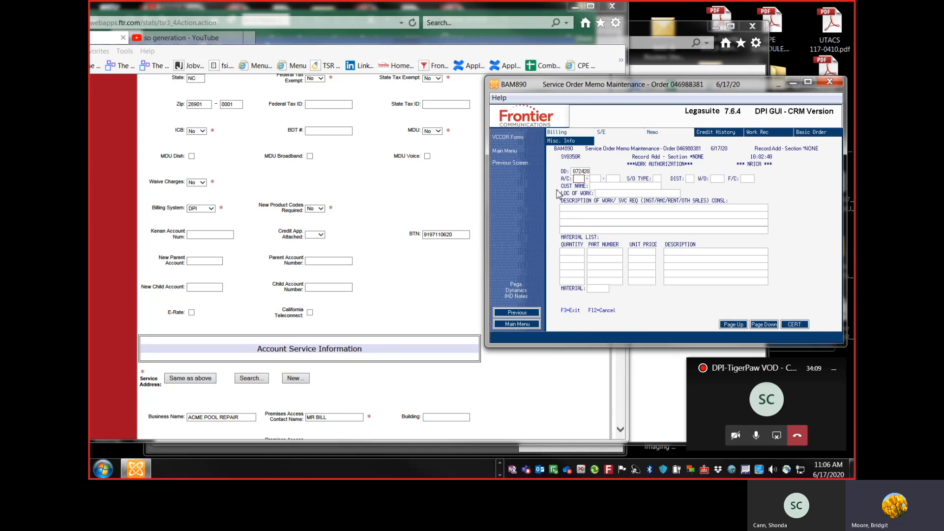
{"action": "left_click", "coordinate": [581, 178]}
{"action": "type", "text": "DC"}
Step: Copy the business name from the STATS request into the customer name field
{"action": "left_click", "coordinate": [375, 248]}
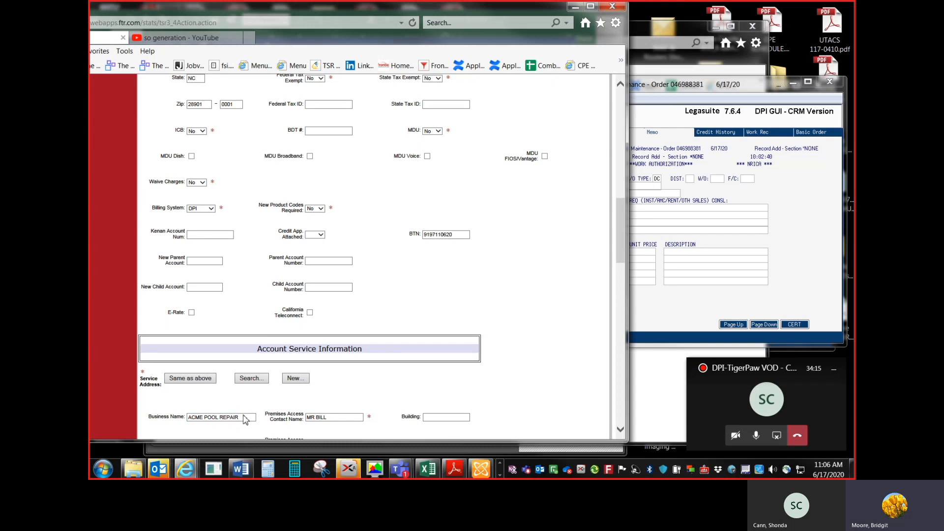
{"action": "left_click_drag", "start_coordinate": [244, 418], "coordinate": [193, 422]}
{"action": "key", "text": "ctrl+c"}
{"action": "left_click_drag", "start_coordinate": [691, 203], "coordinate": [609, 189]}
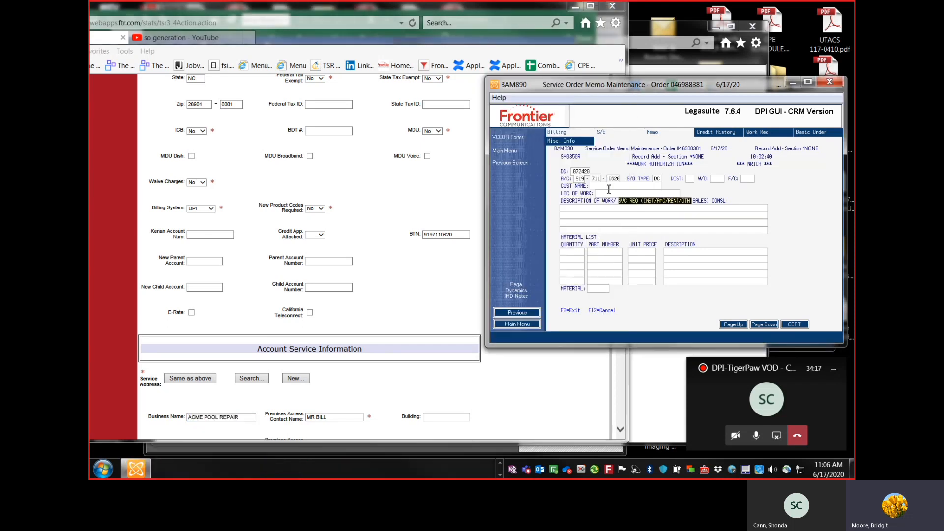
{"action": "left_click", "coordinate": [609, 189]}
{"action": "key", "text": "ctrl+v"}
Step: Copy the service address line from STATS into the location of work field
{"action": "left_click", "coordinate": [412, 275]}
{"action": "scroll", "coordinate": [231, 406], "scroll_direction": "down", "scroll_amount": 3}
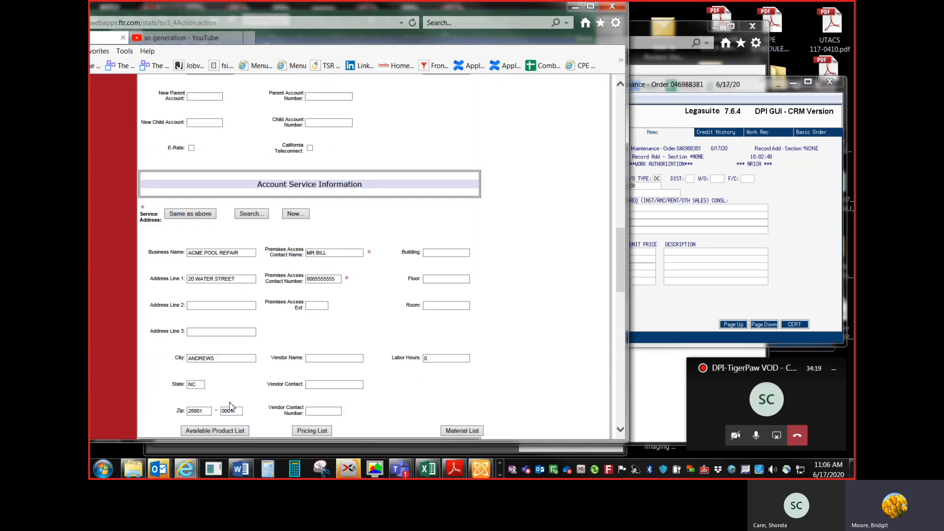
{"action": "left_click_drag", "start_coordinate": [236, 279], "coordinate": [185, 279]}
{"action": "key", "text": "ctrl+c"}
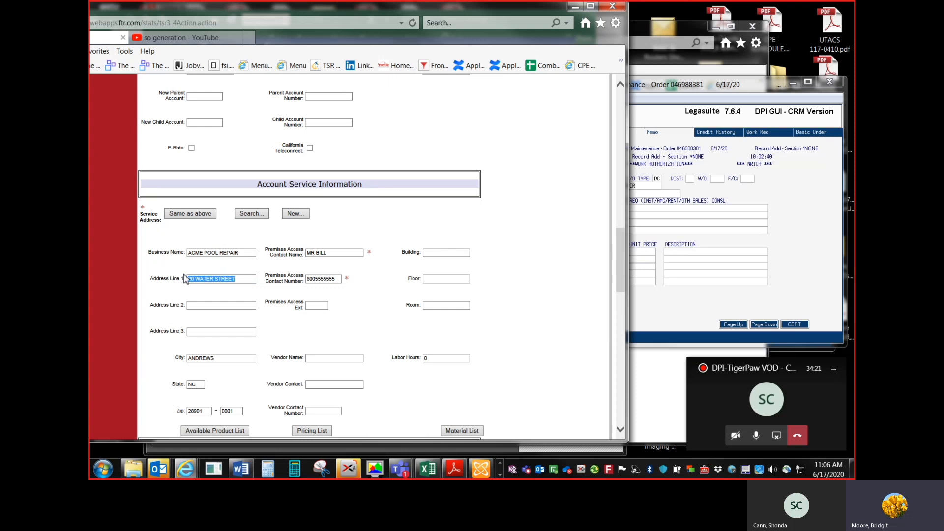
{"action": "left_click", "coordinate": [771, 201]}
{"action": "left_click", "coordinate": [605, 193]}
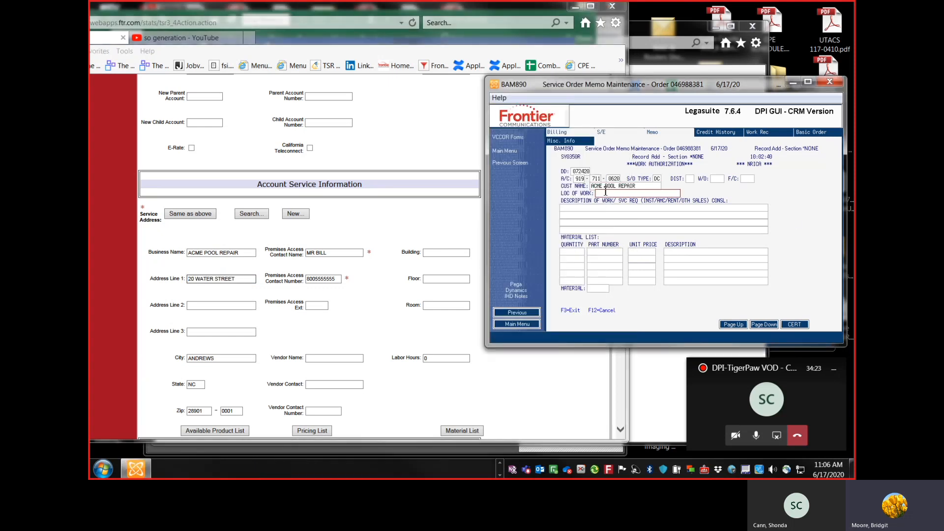
{"action": "key", "text": "ctrl+v"}
{"action": "key", "text": "Tab"}
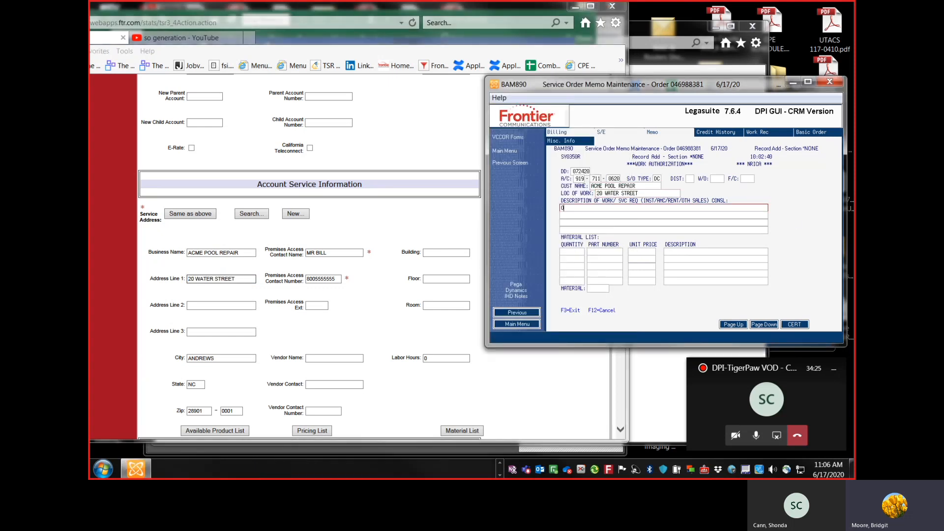
Step: Begin the work description with OSO# followed by the OSO number copied from STATS
{"action": "type", "text": "OSO#"}
{"action": "left_click", "coordinate": [466, 198]}
{"action": "scroll", "coordinate": [301, 126], "scroll_direction": "up", "scroll_amount": 10}
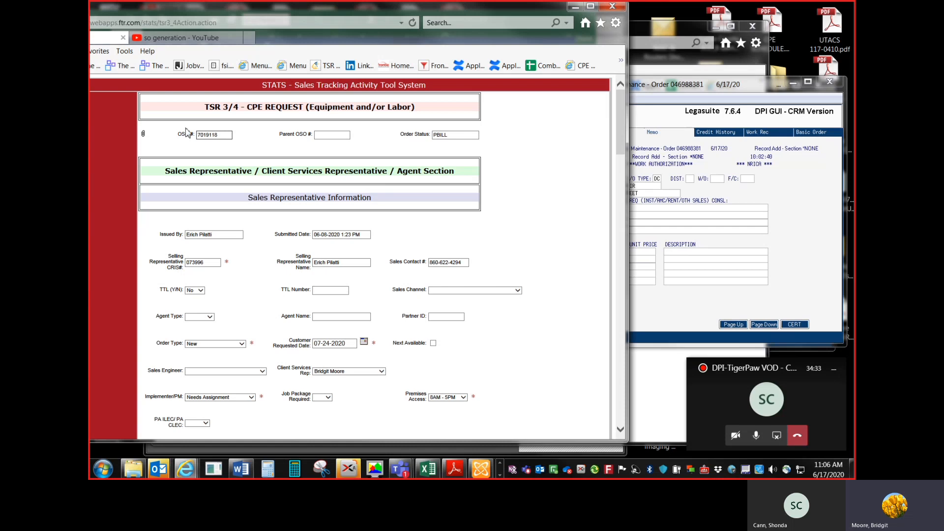
{"action": "left_click_drag", "start_coordinate": [227, 139], "coordinate": [198, 135]}
{"action": "key", "text": "ctrl+c"}
{"action": "left_click", "coordinate": [635, 208]}
{"action": "key", "text": "ctrl+v"}
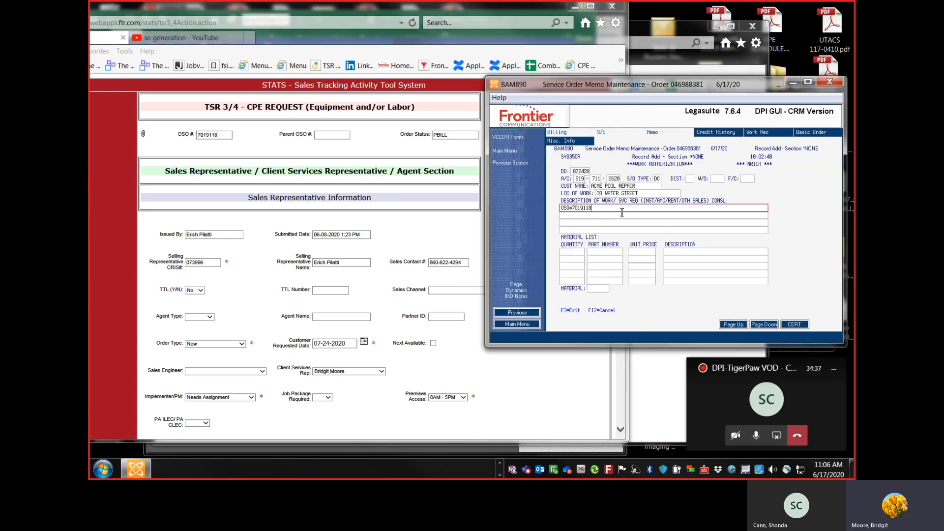
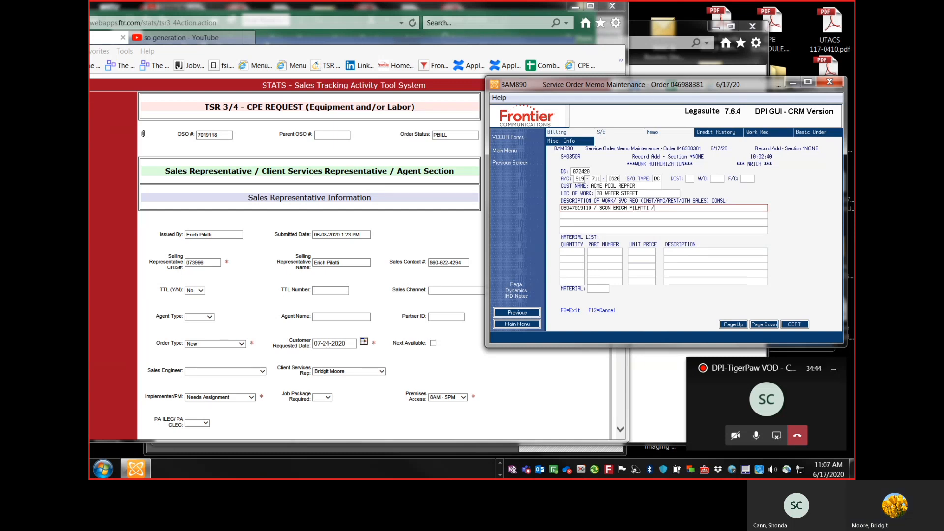
Step: Append SCON with the selling representative's name and the label CCON to the description
{"action": "type", "text": " / CCON"}
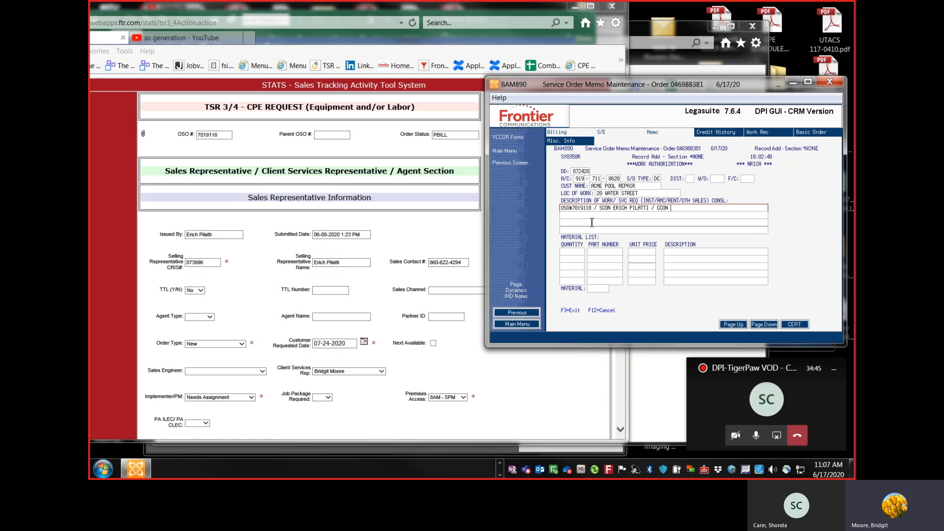
Step: Add the premises contact's name with CBR and paste the contact's phone number into the description
{"action": "left_click", "coordinate": [406, 231]}
{"action": "scroll", "coordinate": [406, 231], "scroll_direction": "down", "scroll_amount": 8}
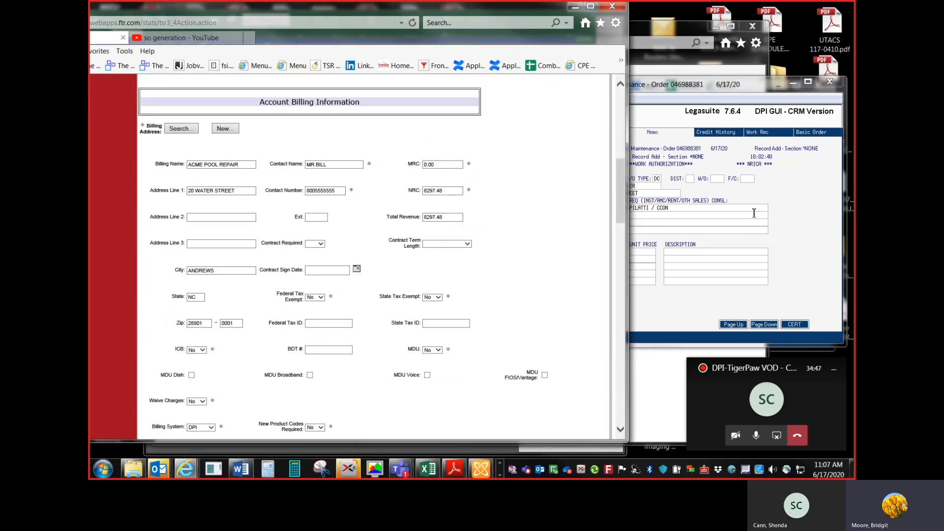
{"action": "left_click", "coordinate": [701, 209]}
{"action": "type", "text": "MR "}
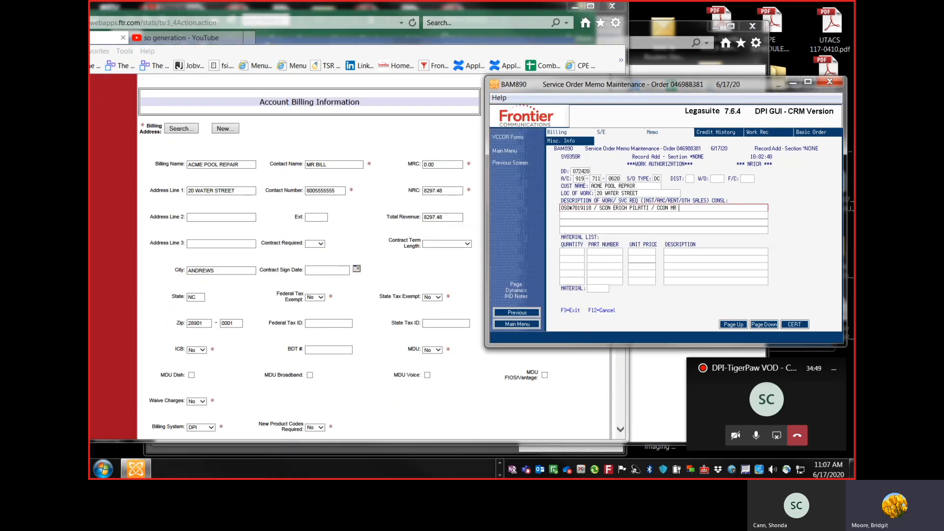
{"action": "type", "text": "BILL CBR"}
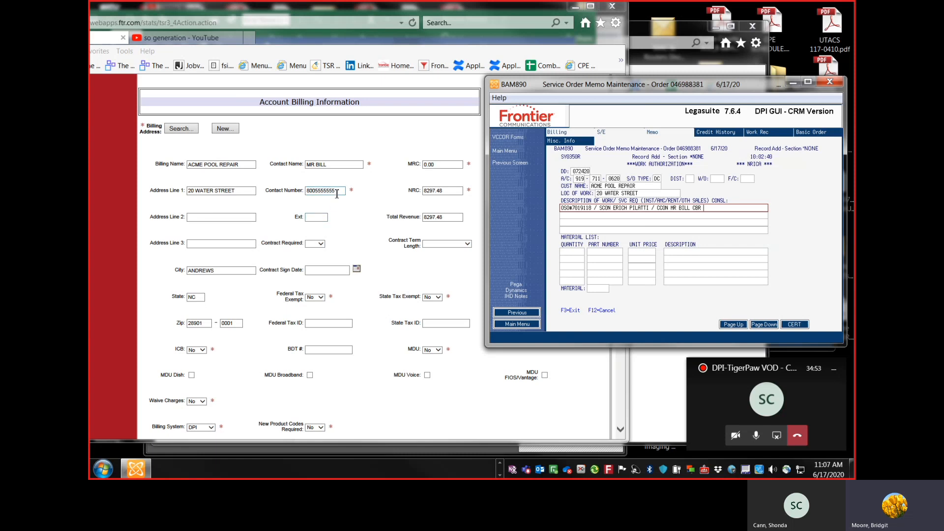
{"action": "left_click_drag", "start_coordinate": [337, 191], "coordinate": [295, 198]}
{"action": "key", "text": "ctrl+c"}
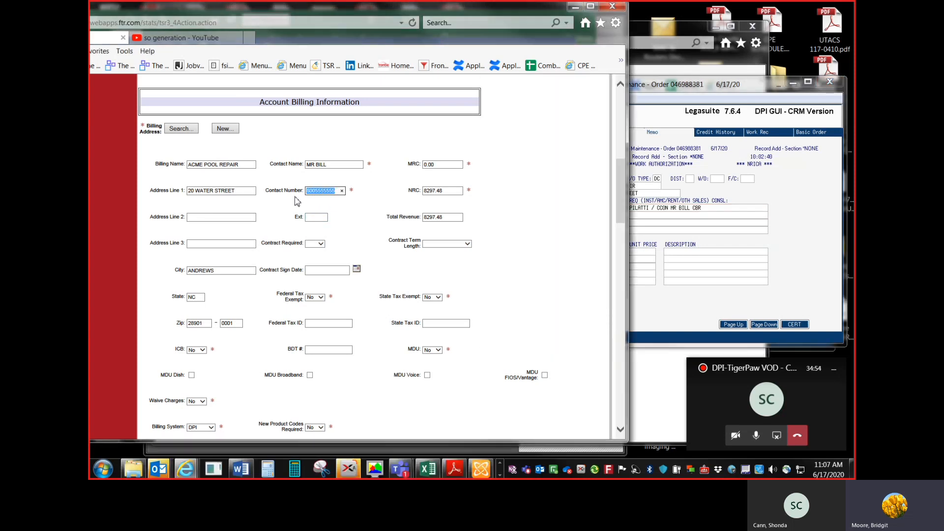
{"action": "left_click", "coordinate": [728, 208]}
{"action": "key", "text": "ctrl+v"}
{"action": "key", "text": "Tab"}
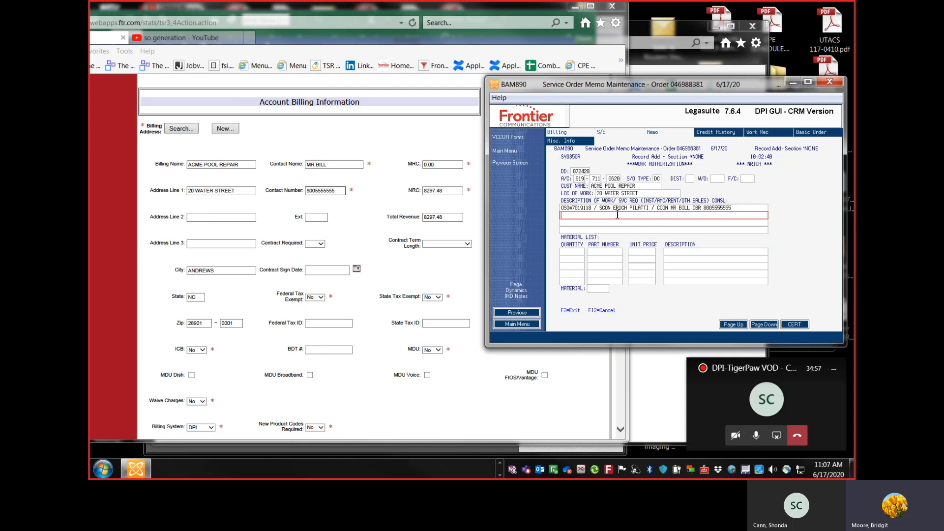
Step: Enter NC CPE TECH / INSTALL on the second description line
{"action": "left_click", "coordinate": [373, 187]}
{"action": "left_click", "coordinate": [742, 224]}
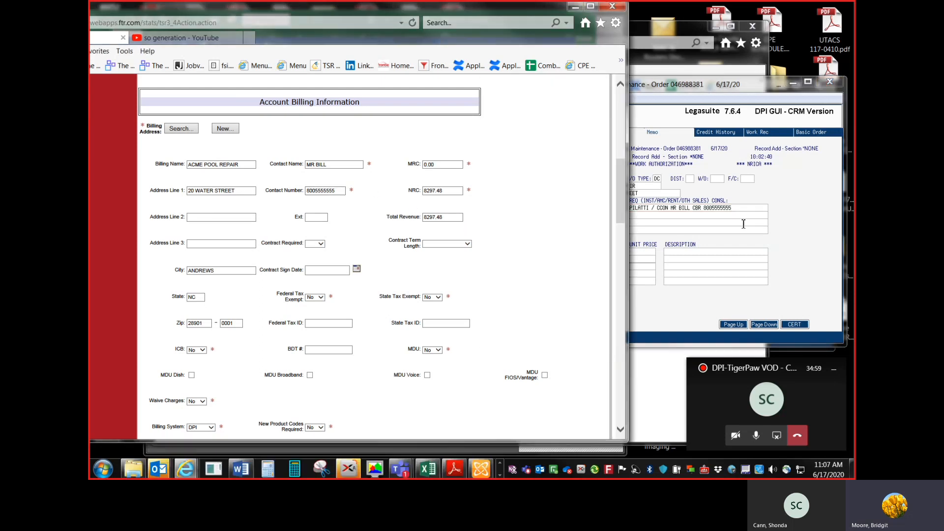
{"action": "left_click", "coordinate": [721, 217]}
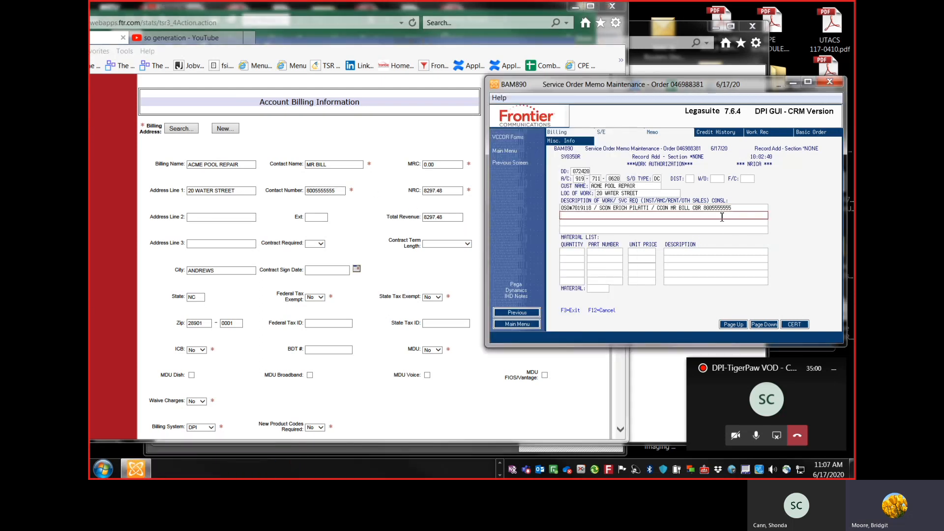
{"action": "left_click", "coordinate": [432, 405]}
{"action": "left_click", "coordinate": [501, 475]}
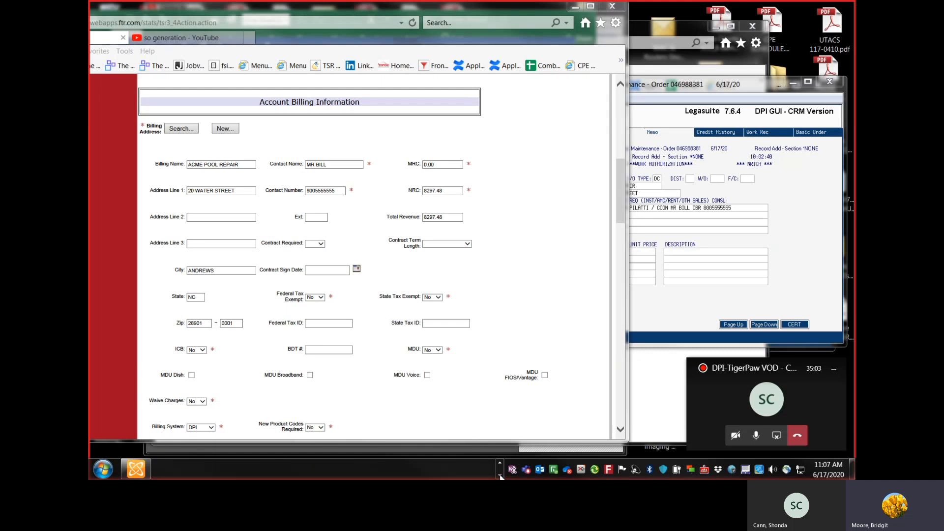
{"action": "left_click", "coordinate": [500, 463]}
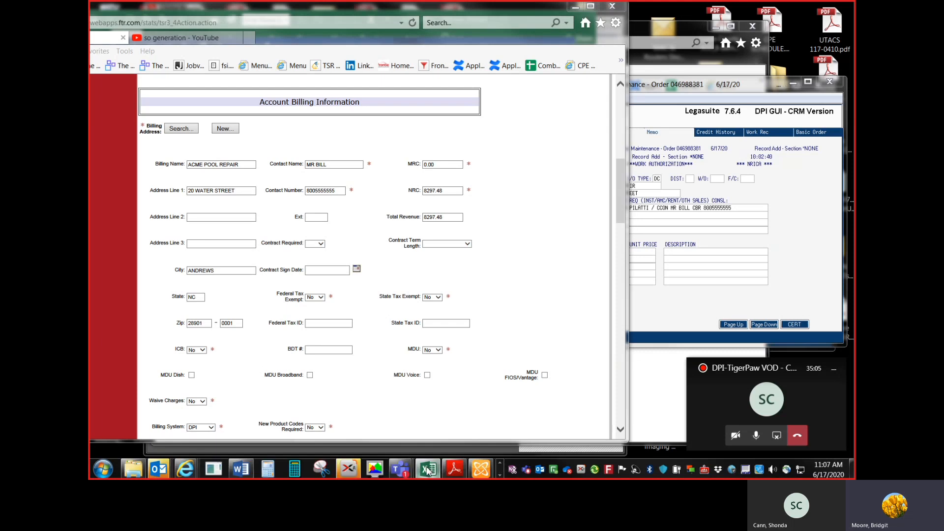
{"action": "left_click", "coordinate": [428, 469]}
{"action": "left_click", "coordinate": [637, 214]}
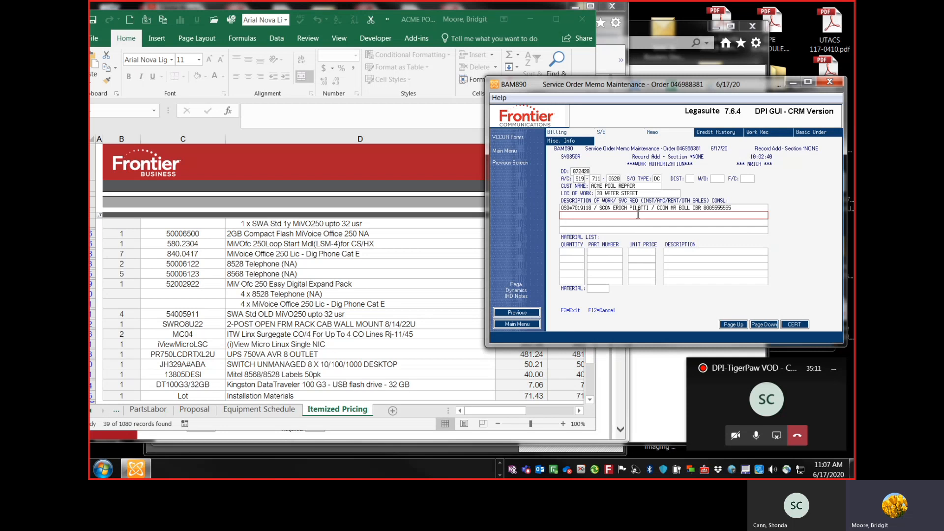
{"action": "type", "text": "NC CPE TECH / INSTALL"}
Step: Continue the second description line with MITEL MIVOICE OFFICE 250 EASY DIGITAL BAS PK W, following the itemized quote
{"action": "left_click", "coordinate": [405, 247]}
{"action": "scroll", "coordinate": [454, 248], "scroll_direction": "up", "scroll_amount": 3}
{"action": "scroll", "coordinate": [454, 249], "scroll_direction": "up", "scroll_amount": 2}
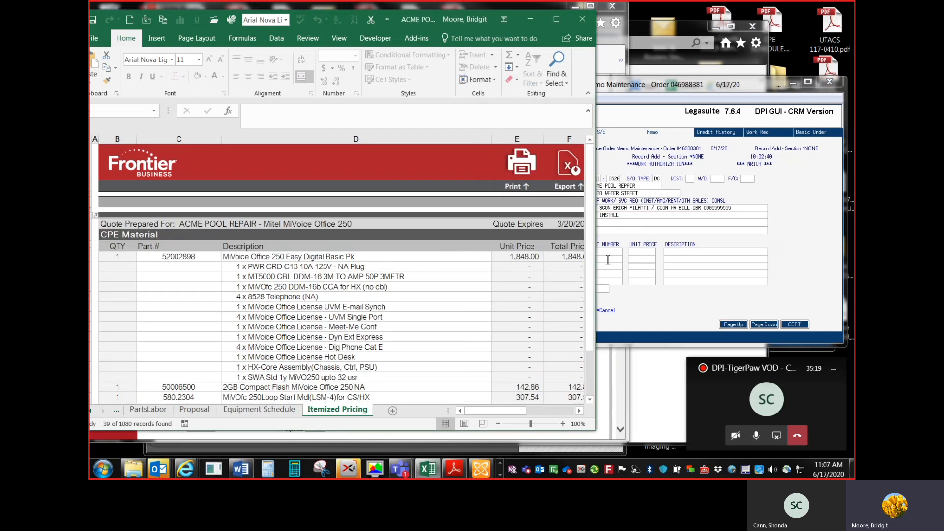
{"action": "left_click", "coordinate": [630, 215]}
{"action": "type", "text": "M"}
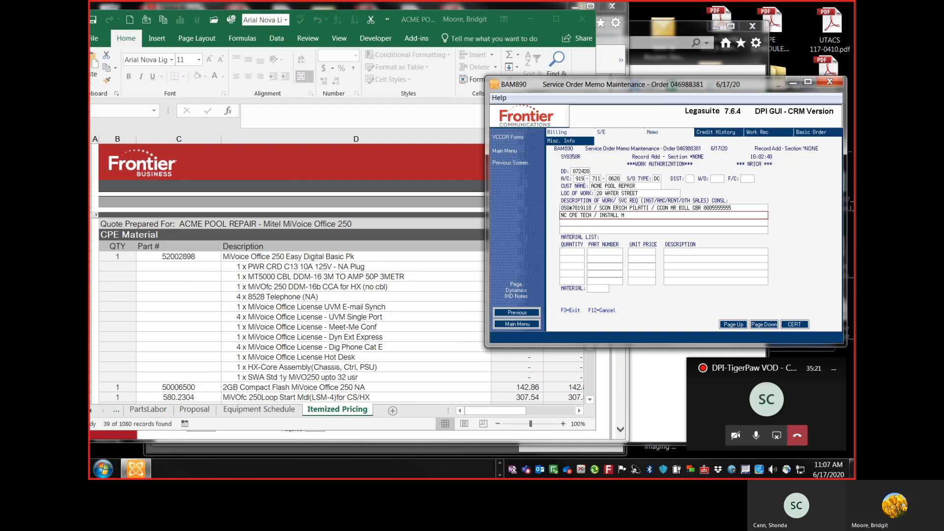
{"action": "type", "text": "ITEL MIVOIC"}
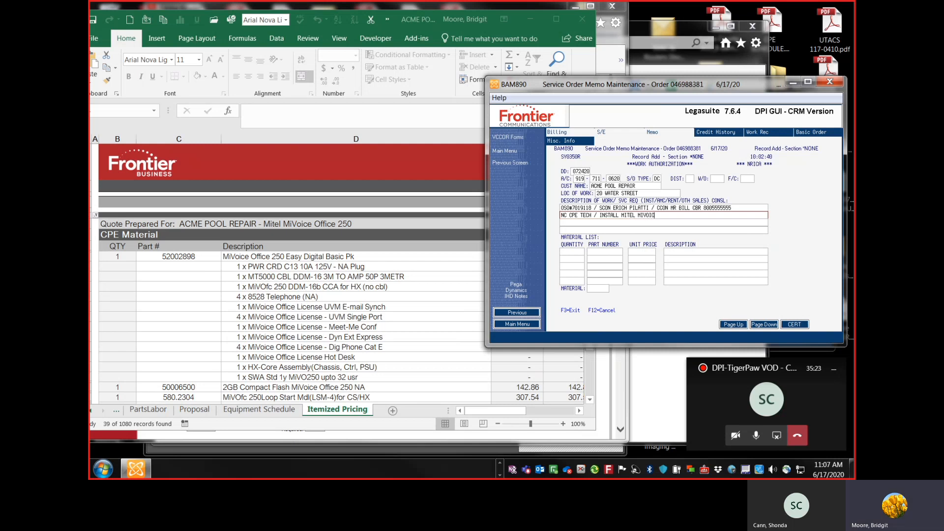
{"action": "type", "text": "E OFFICE 250 ER"}
{"action": "type", "text": "SY DIGITAL BAS PK"}
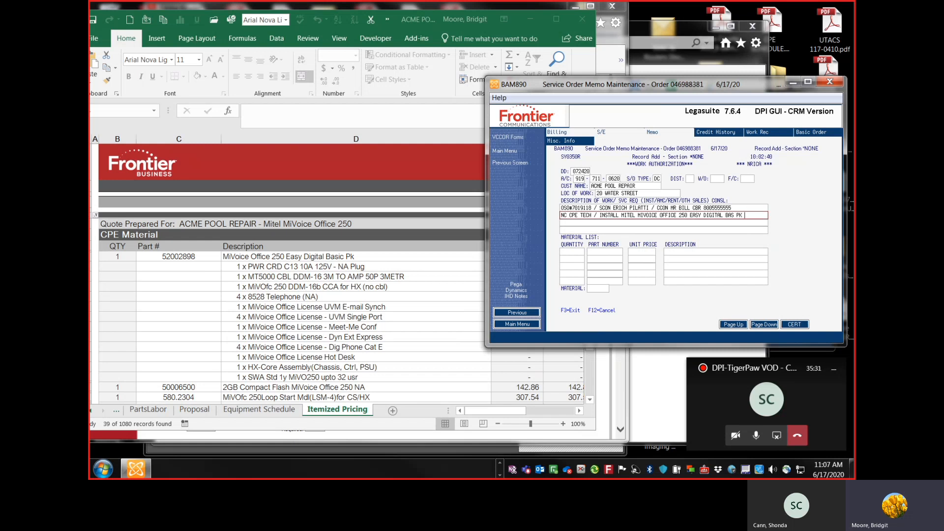
{"action": "type", "text": " W/"}
Step: Add /DIGITAL EXPAND PACK & ADDITONAL 85828 & 8568 PHONES \ EQM to the work description from the quote
{"action": "left_click", "coordinate": [428, 306]}
{"action": "scroll", "coordinate": [427, 305], "scroll_direction": "down", "scroll_amount": 4}
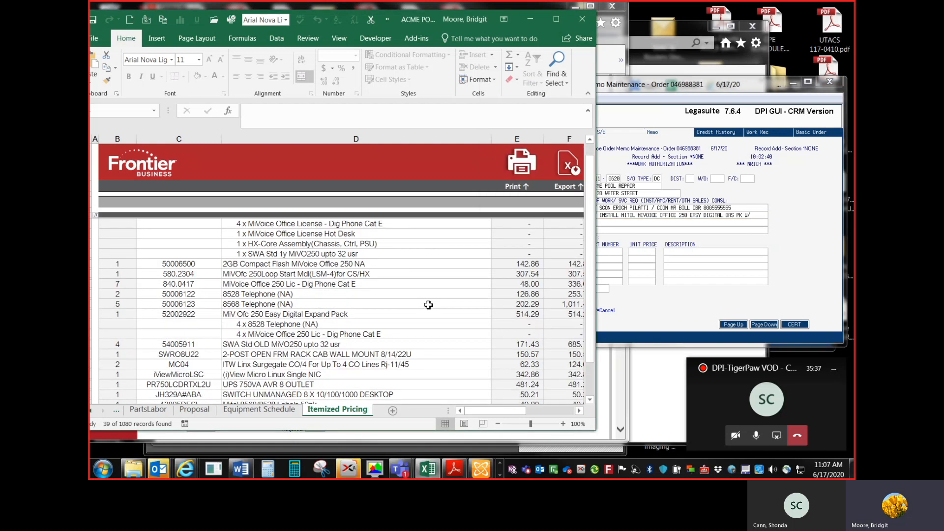
{"action": "left_click", "coordinate": [762, 218]}
{"action": "type", "text": "/ "}
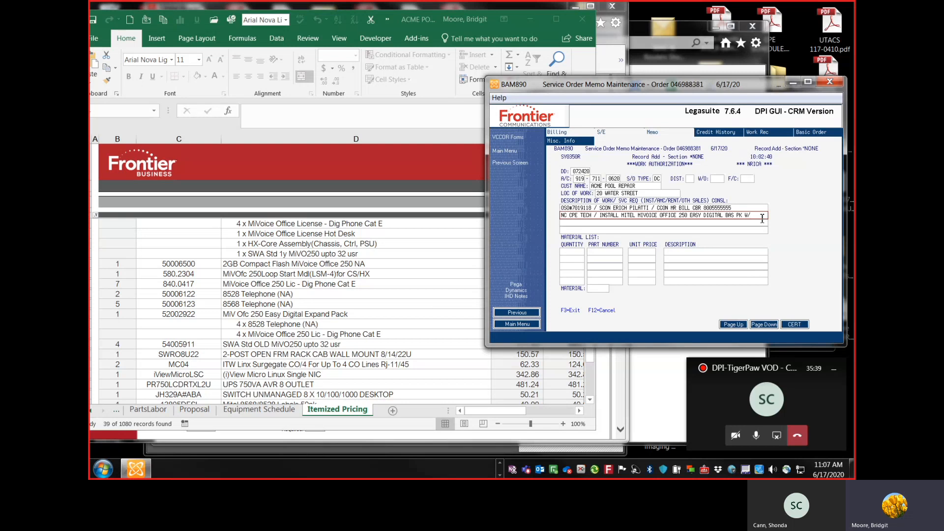
{"action": "type", "text": "DIGITAL"}
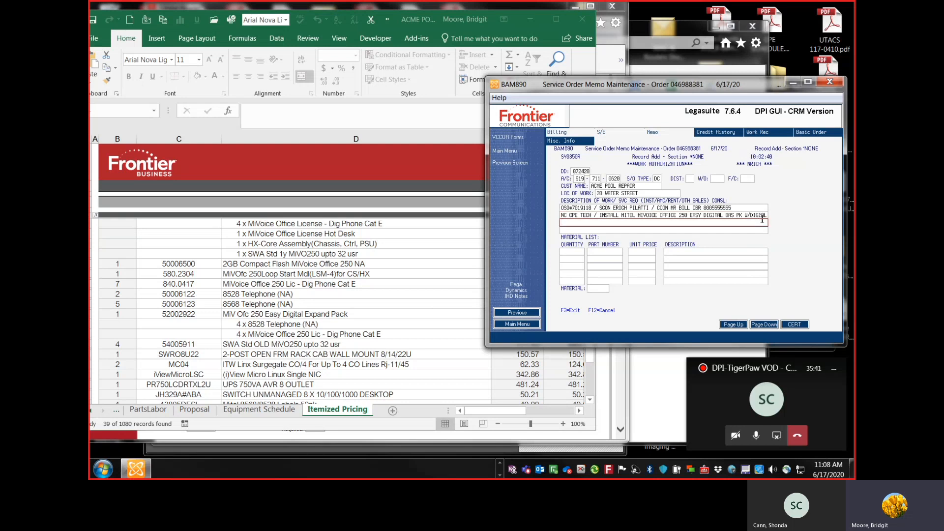
{"action": "type", "text": "EXPAND PR"}
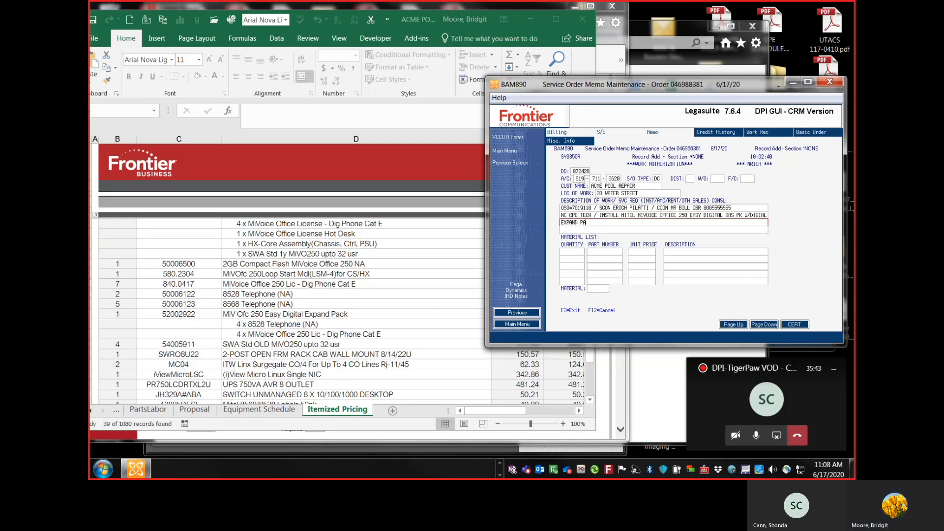
{"action": "type", "text": "ACK 8"}
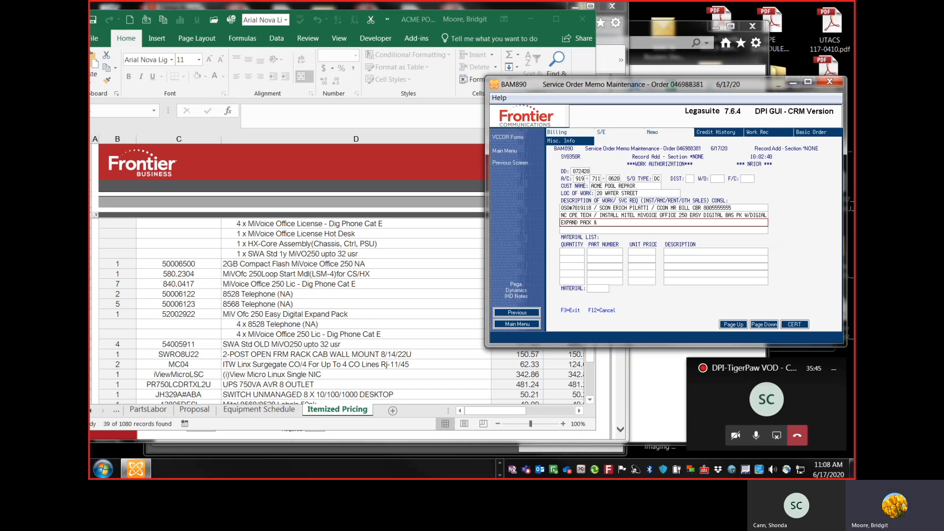
{"action": "type", "text": " ADDITONAL 85828 & 856"}
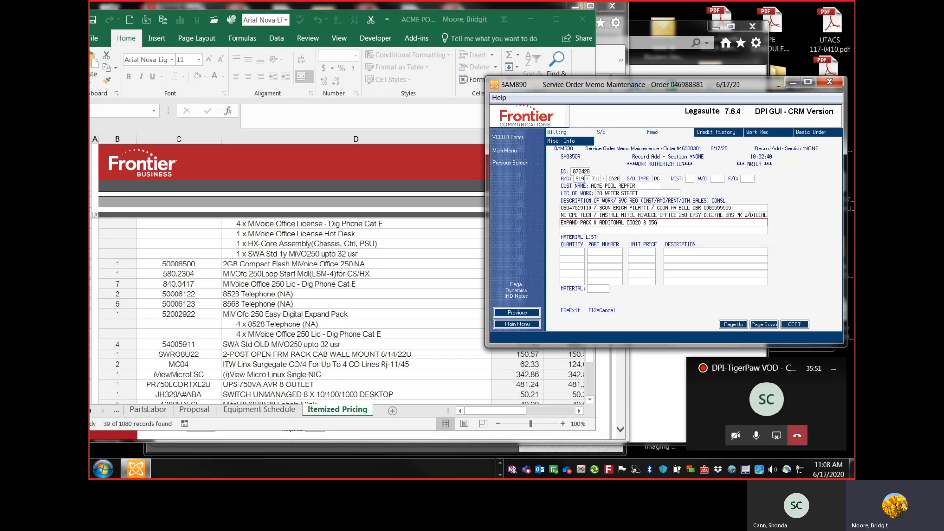
{"action": "type", "text": "8 PHONES \\ EQM"}
Step: Scroll the itemized pricing sheet to examine the material and labor summary totals
{"action": "left_click", "coordinate": [470, 197]}
{"action": "left_click_drag", "start_coordinate": [669, 86], "coordinate": [186, 36]}
{"action": "left_click", "coordinate": [519, 216]}
{"action": "scroll", "coordinate": [519, 217], "scroll_direction": "down", "scroll_amount": 2}
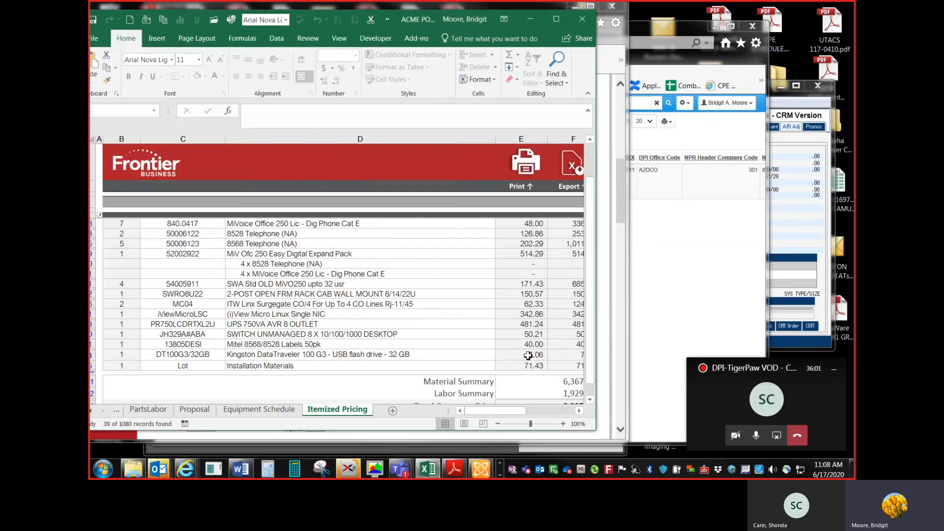
{"action": "left_click", "coordinate": [529, 411]}
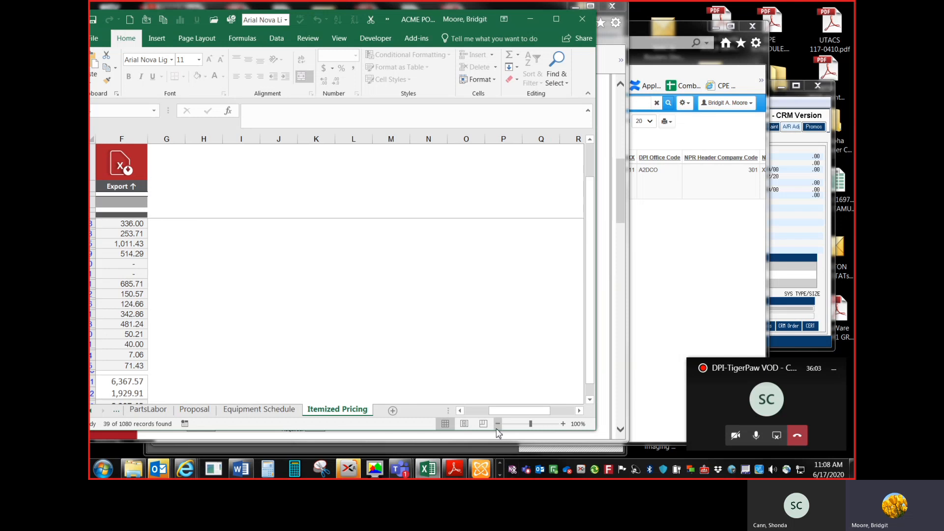
{"action": "left_click_drag", "start_coordinate": [513, 411], "coordinate": [490, 411]}
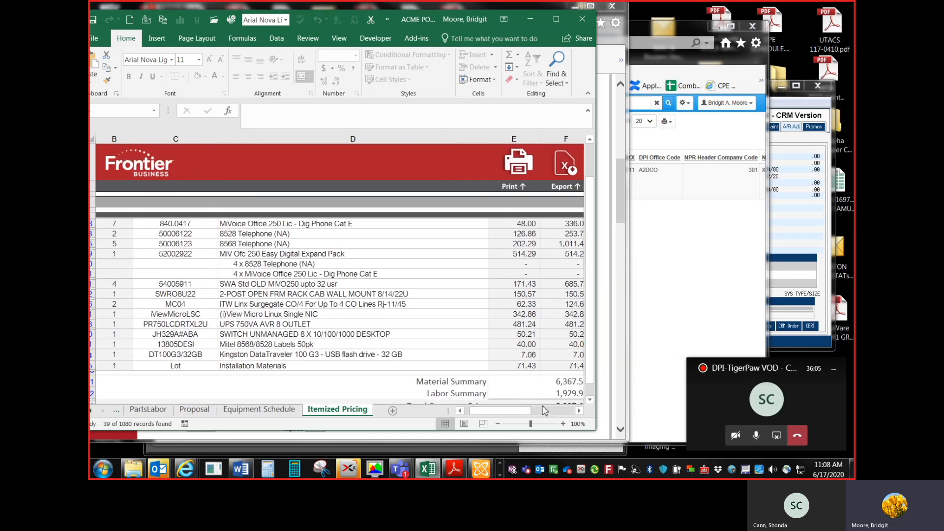
{"action": "left_click", "coordinate": [589, 400]}
{"action": "left_click", "coordinate": [579, 411]}
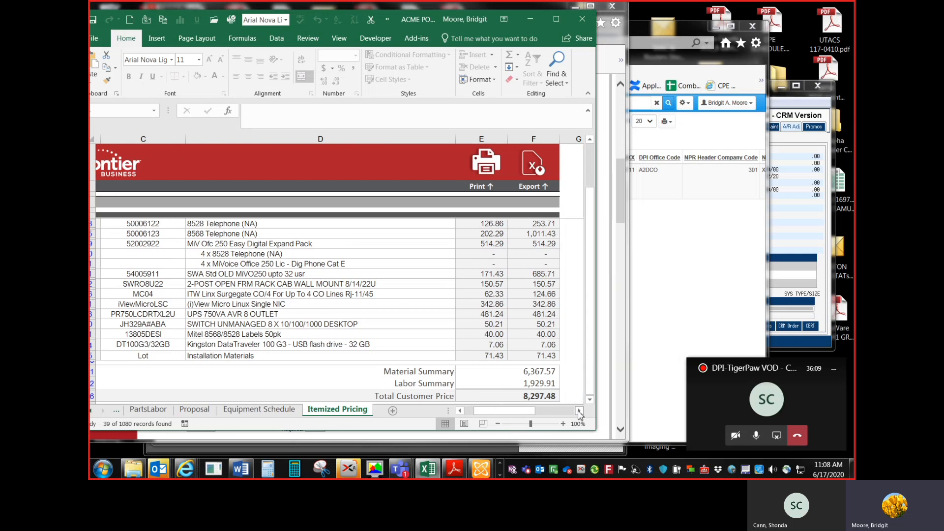
{"action": "left_click", "coordinate": [579, 411]}
{"action": "left_click", "coordinate": [499, 475]}
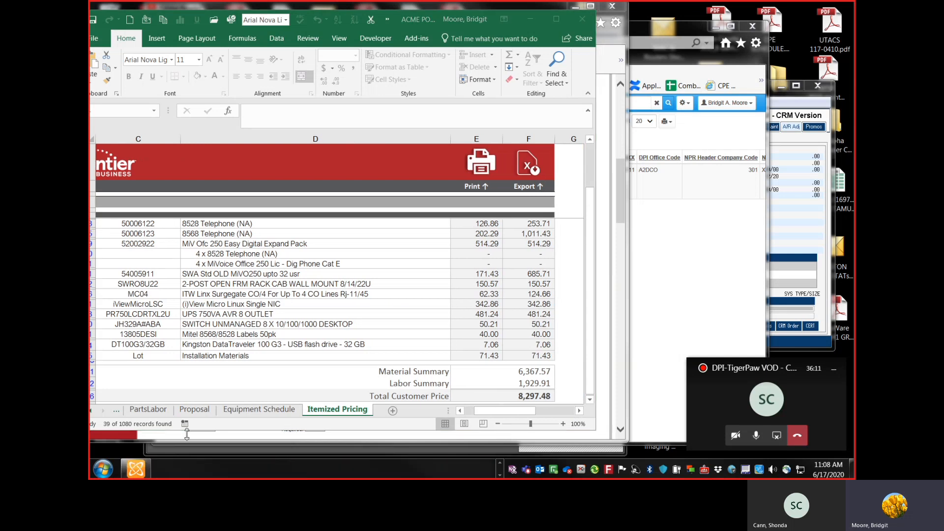
{"action": "left_click", "coordinate": [136, 469]}
Step: Append the equipment and labor amounts 6367.57 LBR 1929.91 \ to the description and move to the next line
{"action": "left_click", "coordinate": [310, 180]}
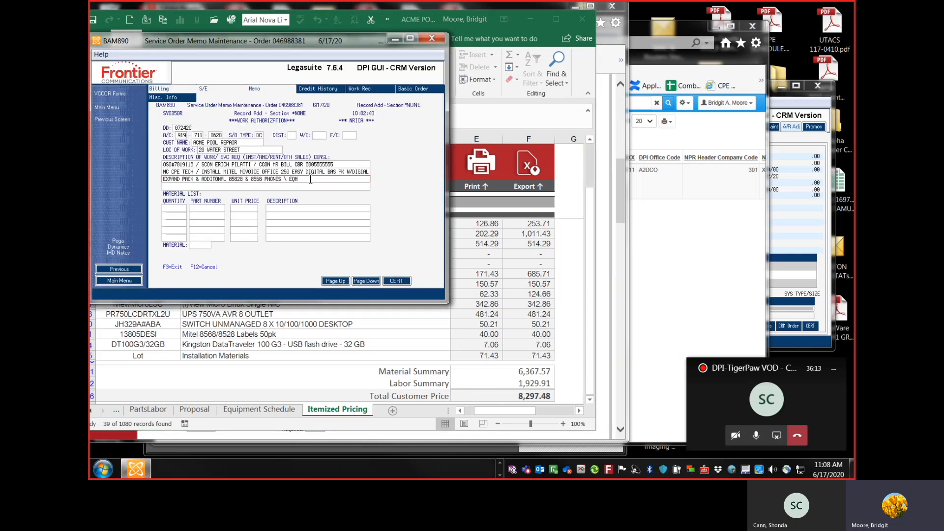
{"action": "type", "text": "6367.57 LBR "}
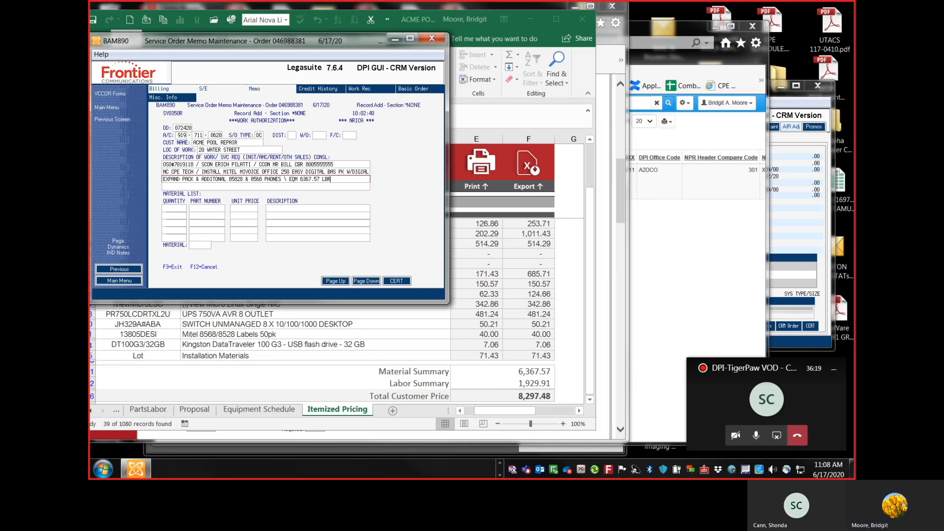
{"action": "type", "text": "1929"}
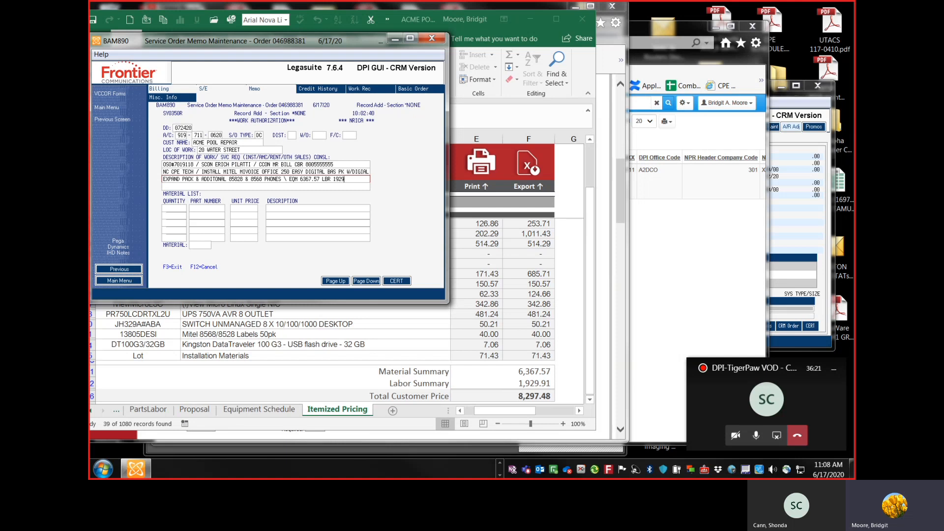
{"action": "type", "text": ".91 \\"}
{"action": "key", "text": "Tab"}
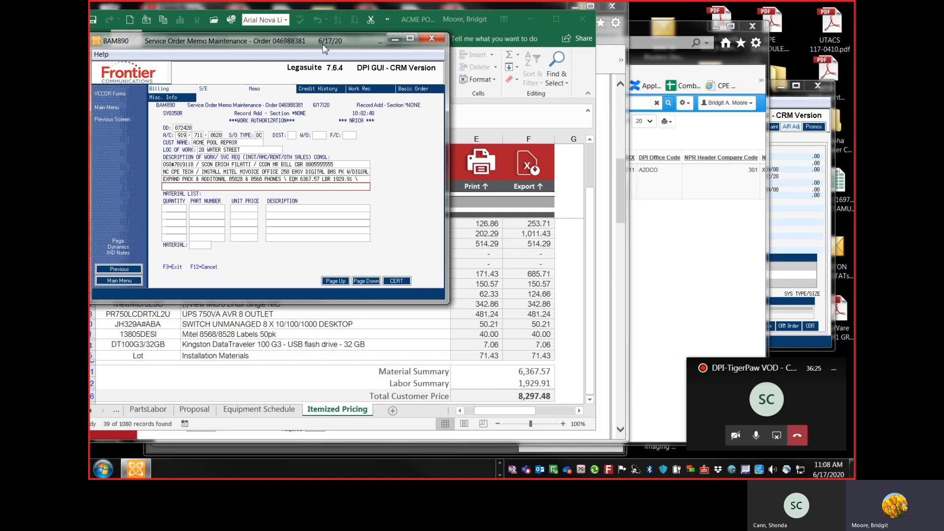
Step: Enter BILLING & ORDER THRU TIGERPAW / on the next description line
{"action": "left_click_drag", "start_coordinate": [323, 44], "coordinate": [393, 45]}
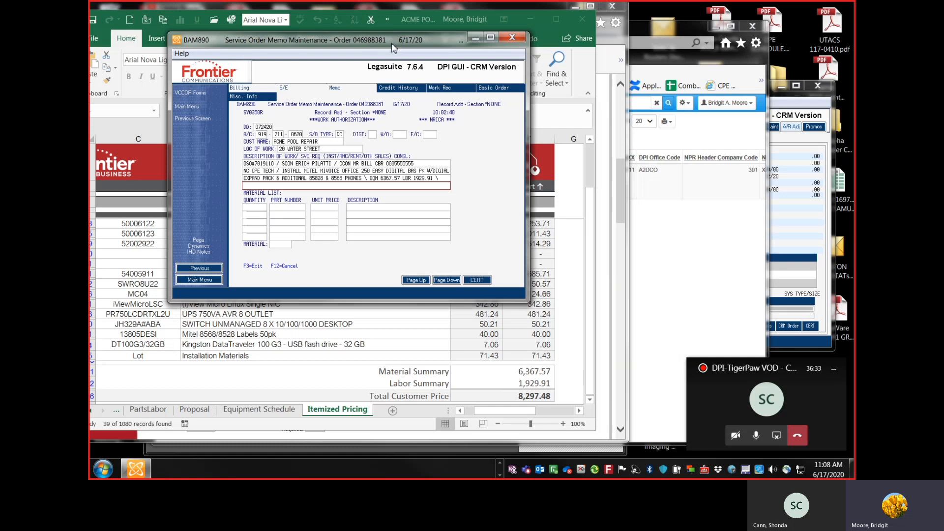
{"action": "type", "text": "BILLING & ORDER TRK"}
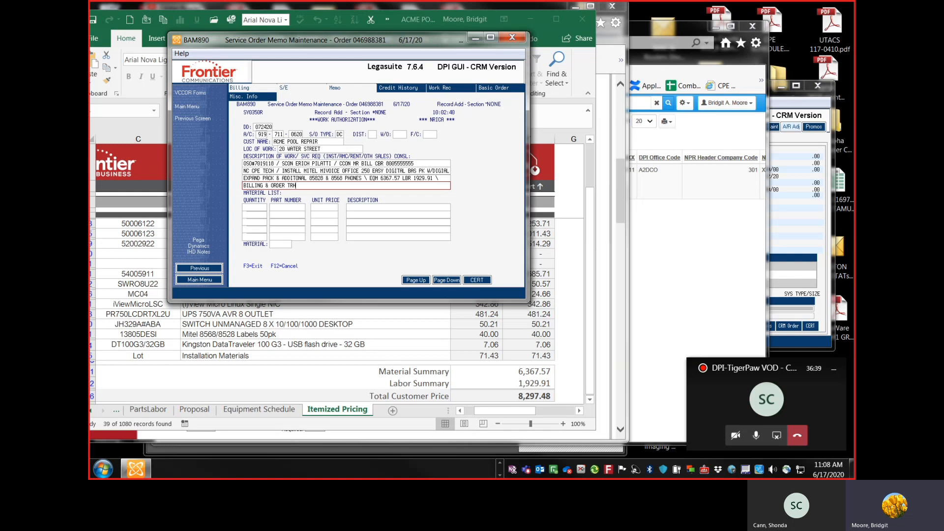
{"action": "key", "text": "BackSpace"}
{"action": "type", "text": "U"}
{"action": "type", "text": " RIG"}
{"action": "key", "text": "BackSpace"}
{"action": "key", "text": "BackSpace"}
{"action": "key", "text": "BackSpace"}
{"action": "type", "text": "T"}
{"action": "left_click_drag", "start_coordinate": [393, 40], "coordinate": [523, 38]}
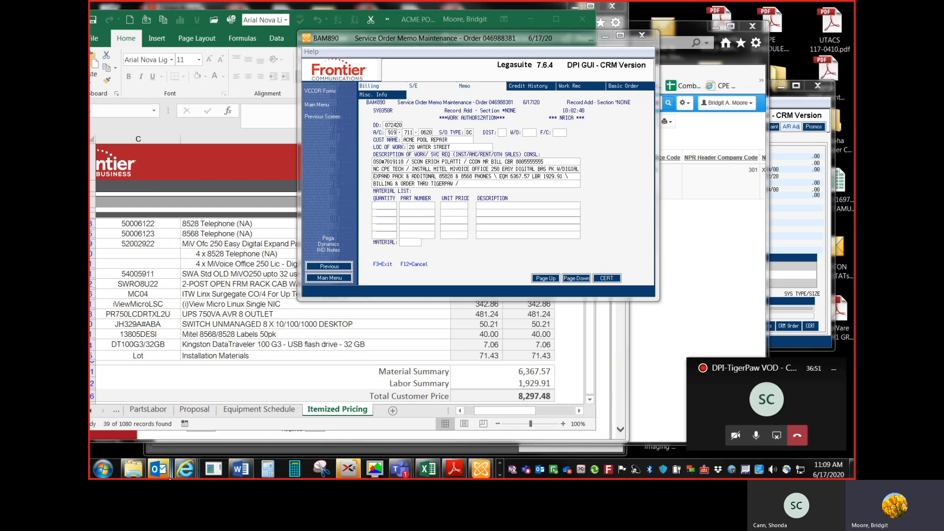
{"action": "mouse_move", "coordinate": [177, 473]}
{"action": "left_click", "coordinate": [284, 410]}
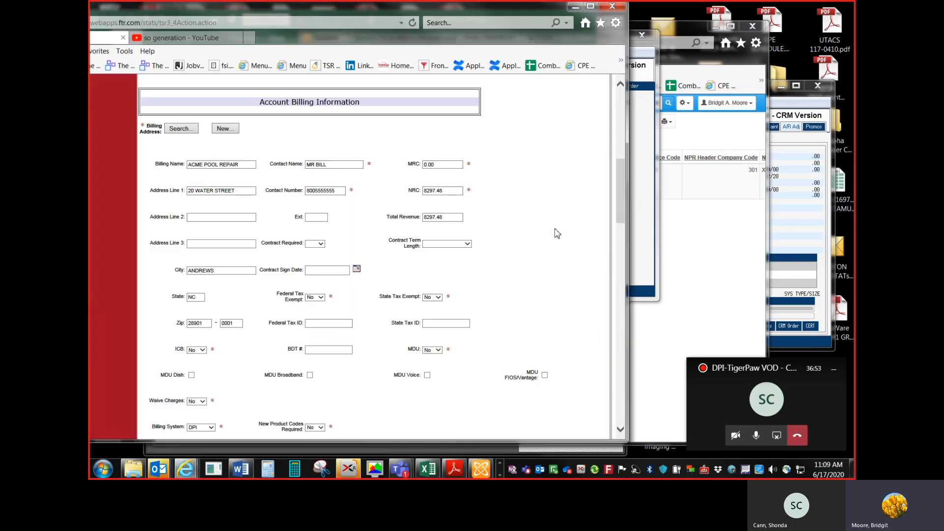
{"action": "left_click", "coordinate": [648, 213]}
{"action": "left_click_drag", "start_coordinate": [558, 39], "coordinate": [666, 42]}
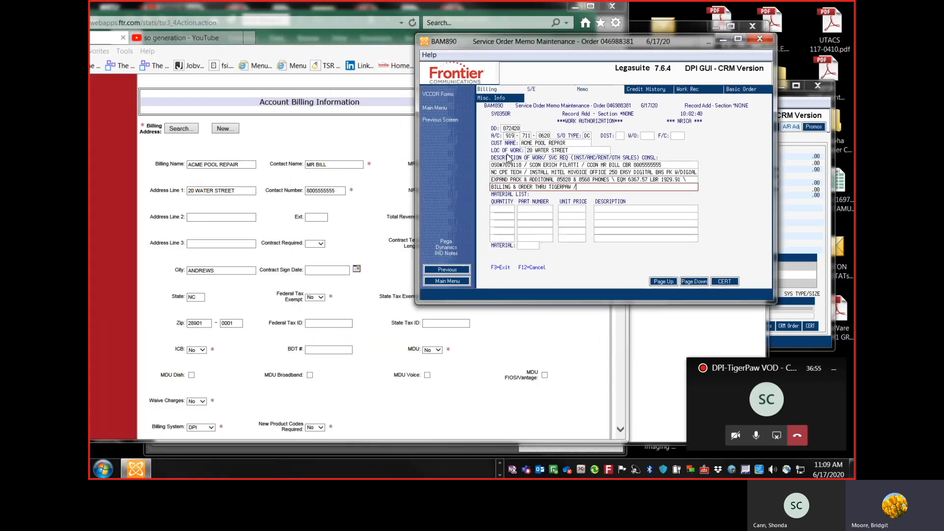
{"action": "left_click", "coordinate": [344, 233]}
{"action": "scroll", "coordinate": [345, 232], "scroll_direction": "down", "scroll_amount": 15}
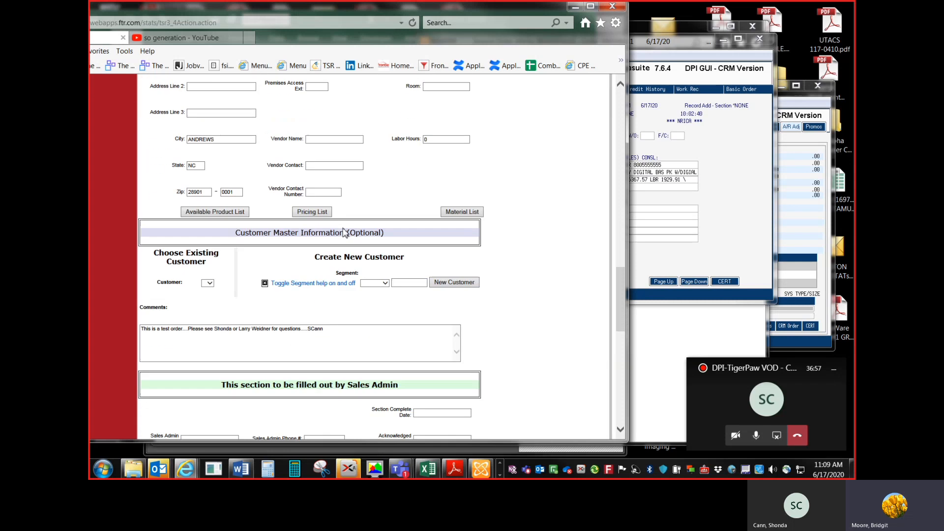
{"action": "scroll", "coordinate": [311, 236], "scroll_direction": "down", "scroll_amount": 3}
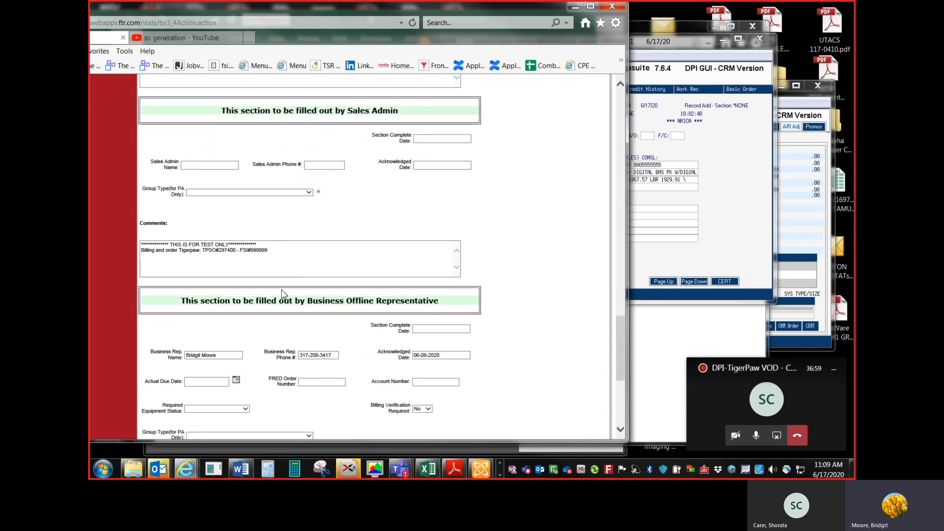
{"action": "left_click", "coordinate": [660, 187]}
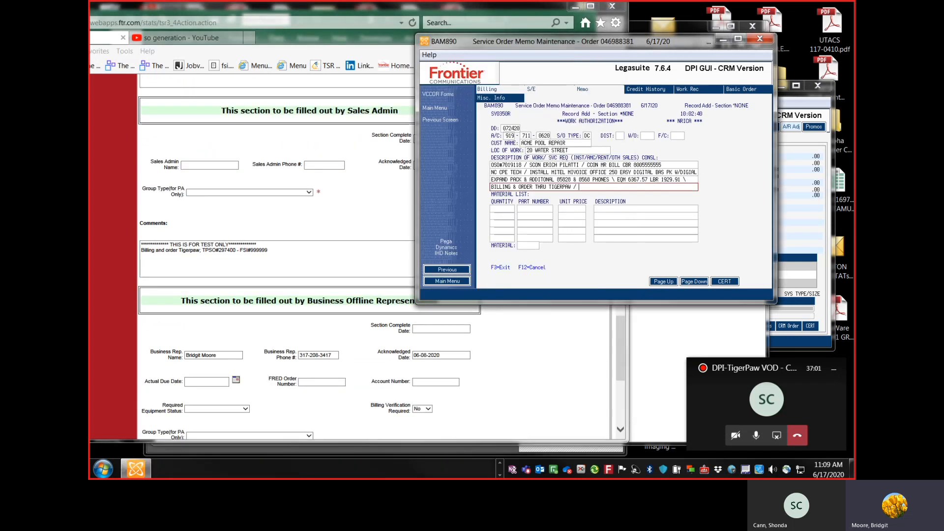
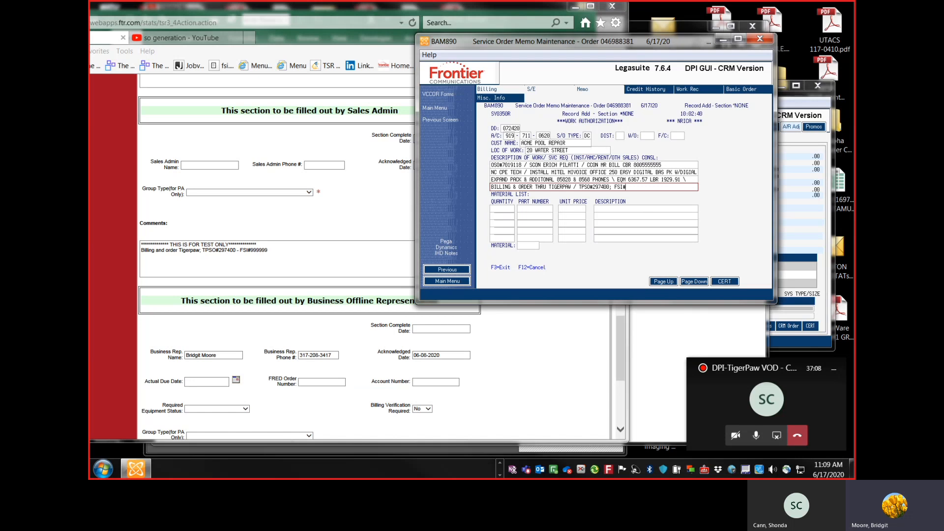
Step: Copy FSI#999999 from the STATS request comments and paste it at the end of the billing line
{"action": "left_click", "coordinate": [267, 250]}
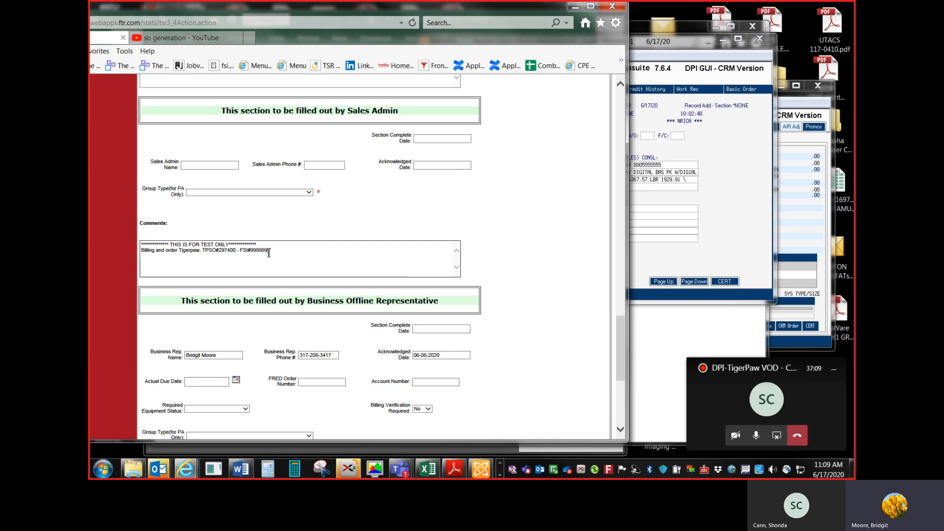
{"action": "left_click_drag", "start_coordinate": [268, 250], "coordinate": [253, 251]}
{"action": "key", "text": "ctrl+c"}
{"action": "left_click", "coordinate": [656, 188]}
{"action": "key", "text": "ctrl+v"}
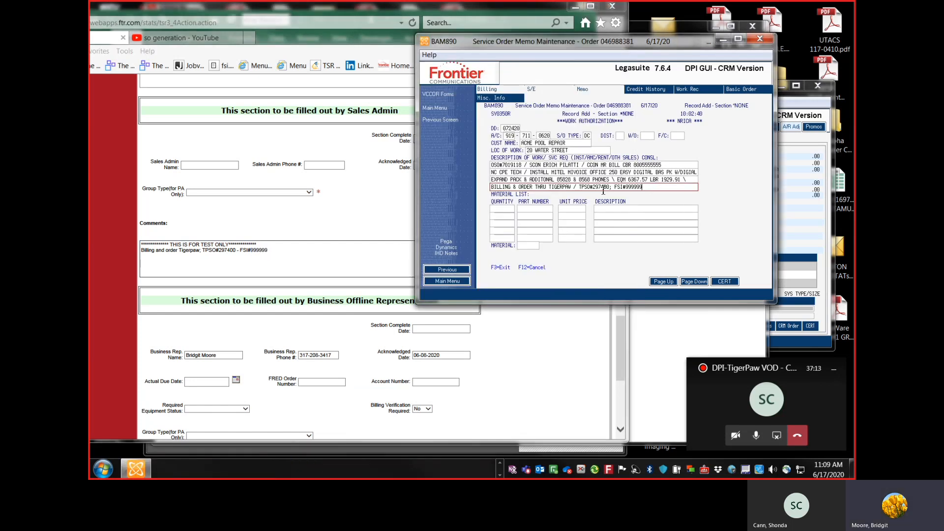
Step: Enter NO BILLING THRU DPI - DISPATCH PURPOSE ONLY as the material list description and submit the memo
{"action": "left_click", "coordinate": [624, 210]}
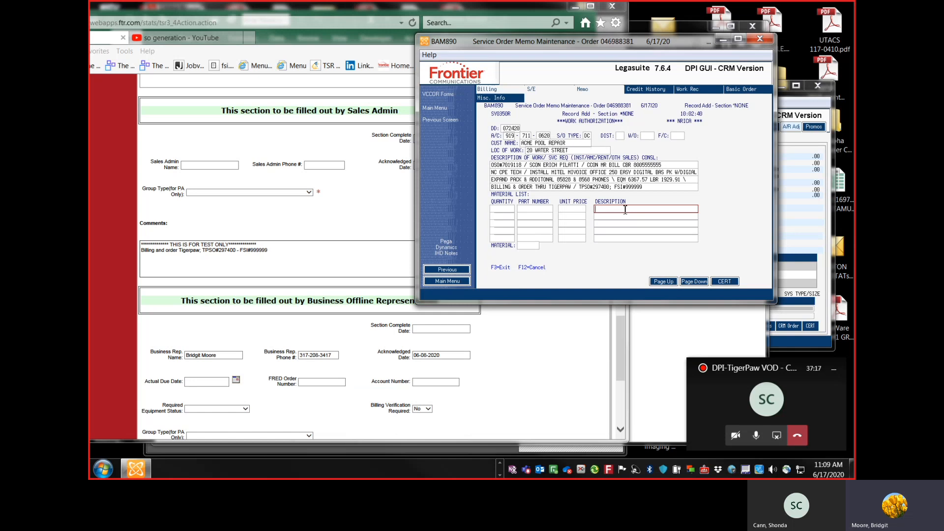
{"action": "type", "text": "NO BILLING THRU DPI - DIS"}
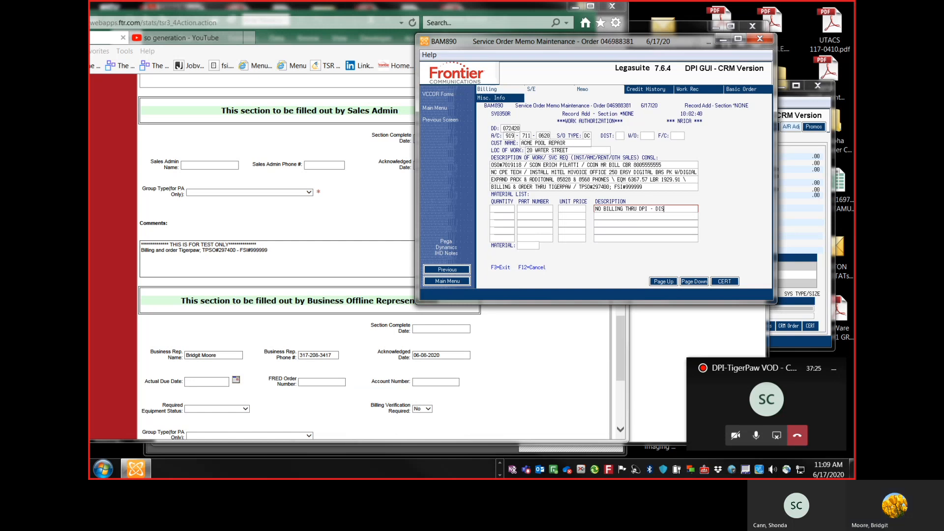
{"action": "type", "text": "PATCH PURPOS"}
{"action": "key", "text": "Tab"}
{"action": "key", "text": "Tab"}
{"action": "key", "text": "Tab"}
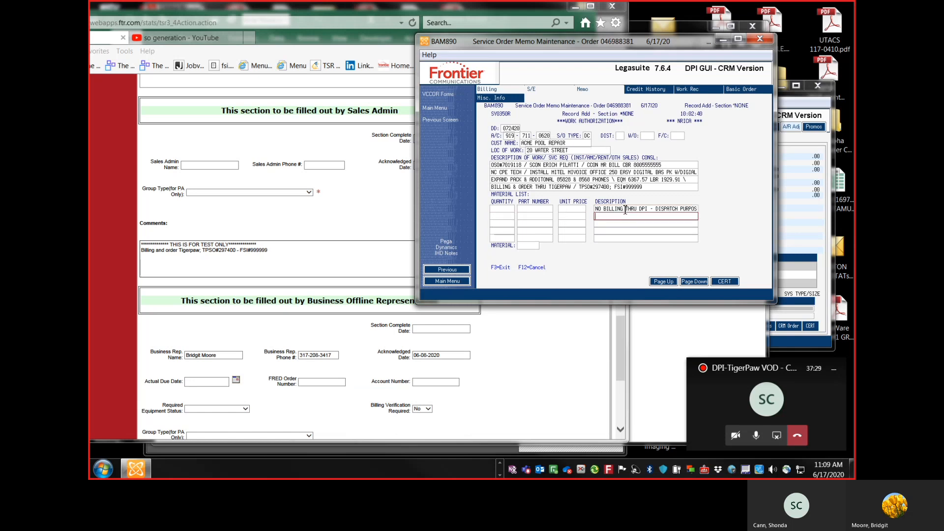
{"action": "left_click", "coordinate": [625, 216]}
{"action": "type", "text": "E ONLY"}
{"action": "key", "text": "Return"}
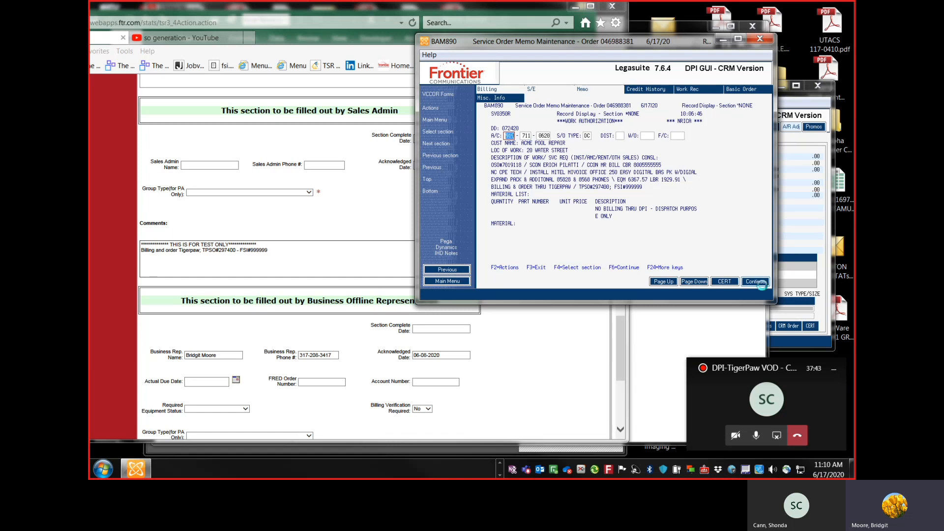
Step: Continue past the memo and credit history screens to the work record maintenance screen
{"action": "left_click", "coordinate": [761, 284]}
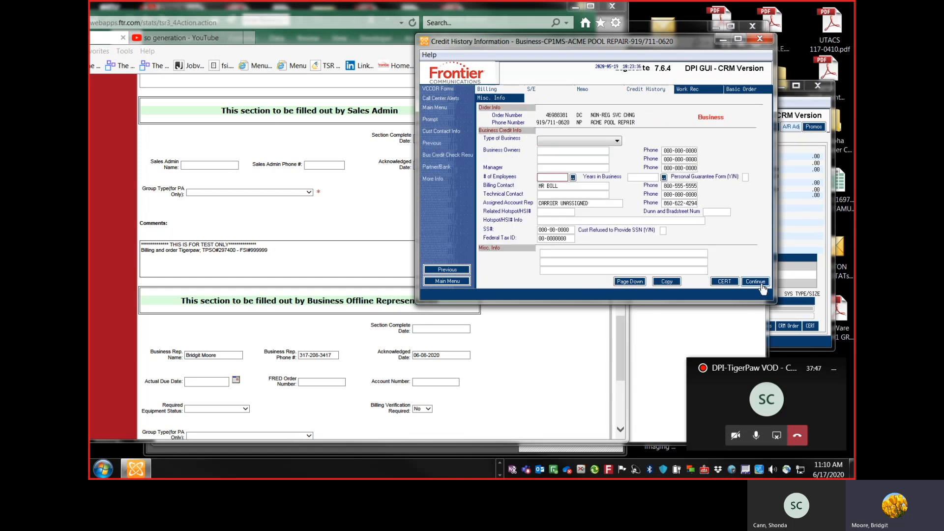
{"action": "left_click", "coordinate": [762, 285]}
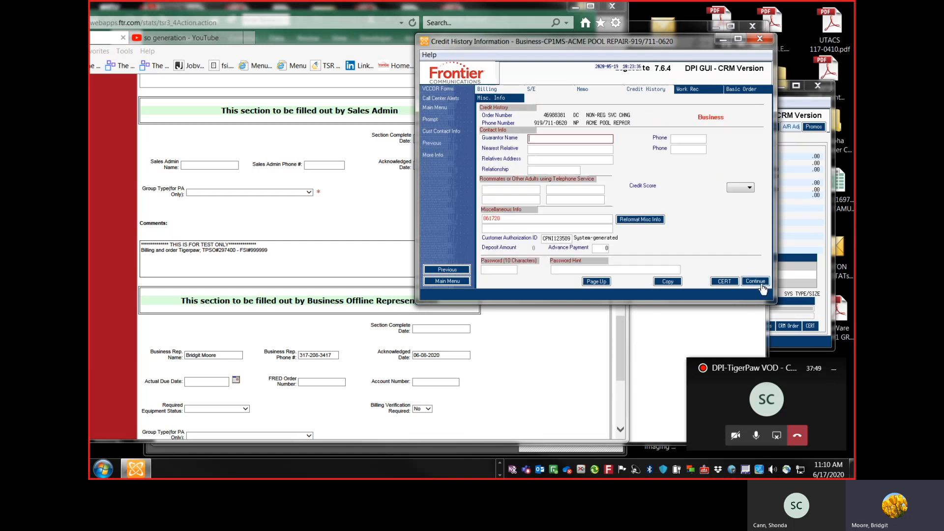
{"action": "left_click", "coordinate": [762, 284]}
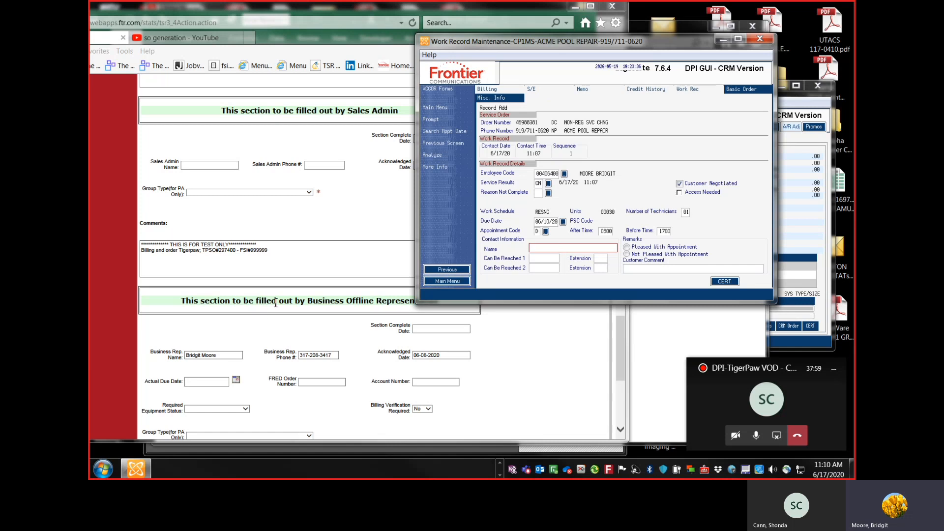
Step: Copy the premises access contact name from the STATS request into the work record's contact name
{"action": "left_click_drag", "start_coordinate": [658, 39], "coordinate": [740, 35]}
{"action": "left_click", "coordinate": [320, 238]}
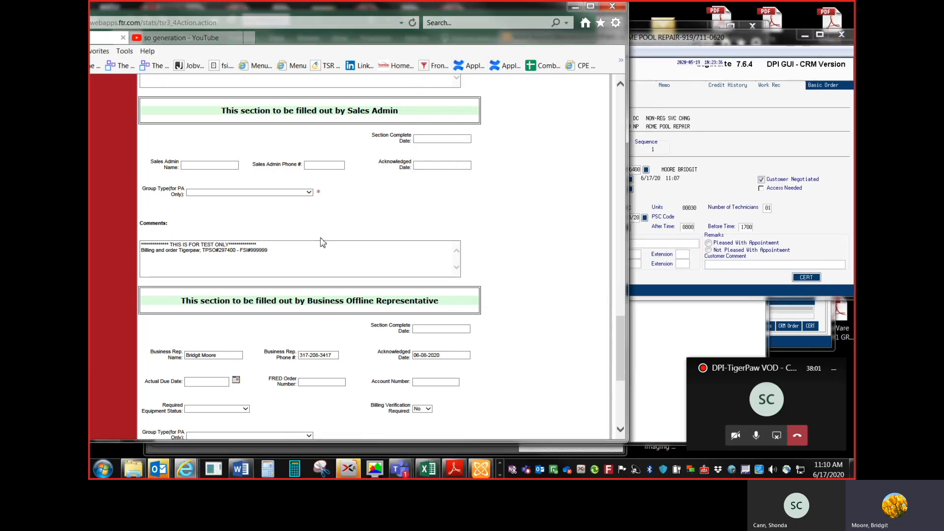
{"action": "scroll", "coordinate": [322, 241], "scroll_direction": "up", "scroll_amount": 10}
{"action": "left_click_drag", "start_coordinate": [342, 252], "coordinate": [306, 255]}
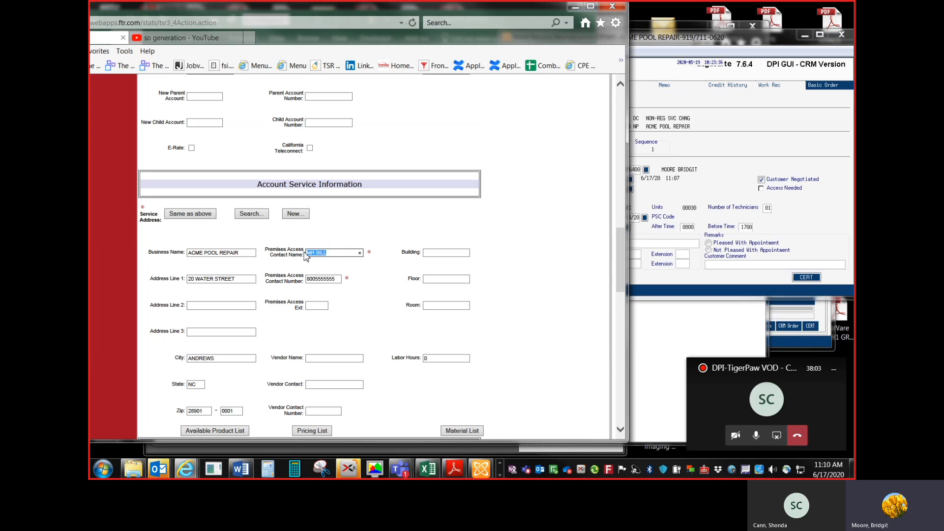
{"action": "key", "text": "ctrl+c"}
{"action": "left_click", "coordinate": [682, 244]}
{"action": "key", "text": "ctrl+v"}
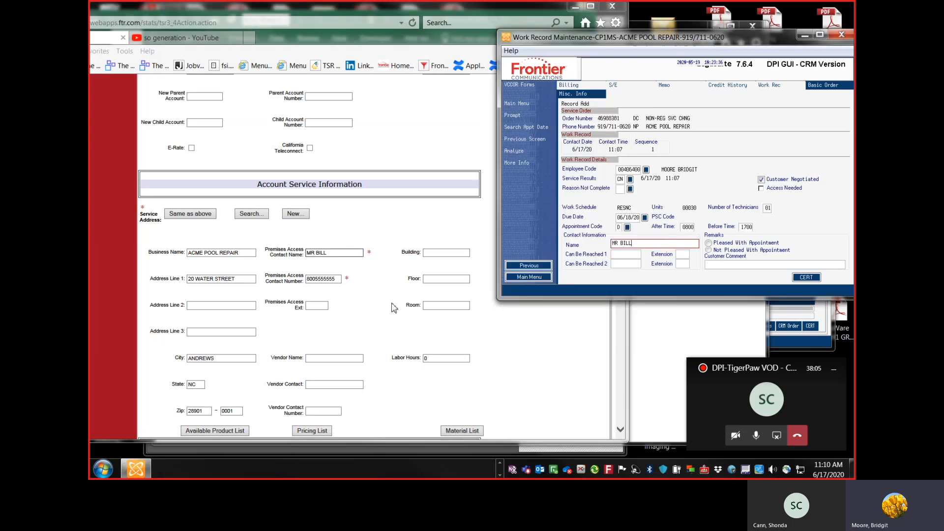
Step: Copy the premises access contact number from the STATS request into the work record's first Can Be Reached field
{"action": "left_click_drag", "start_coordinate": [336, 280], "coordinate": [258, 285]}
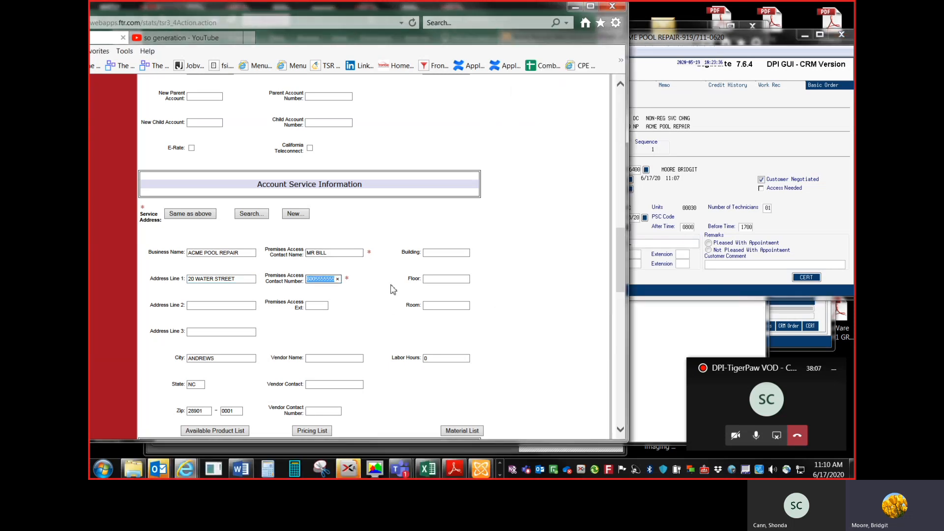
{"action": "key", "text": "ctrl+c"}
{"action": "left_click", "coordinate": [628, 254]}
{"action": "key", "text": "ctrl+v"}
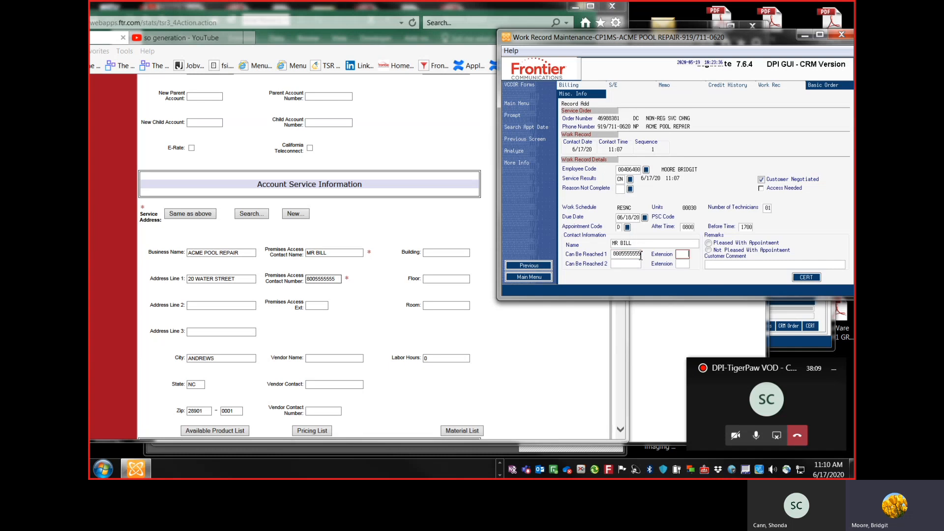
Step: Open the appointment selection, page ahead, and pick the 7/24/20 appointment as the due date
{"action": "left_click", "coordinate": [645, 218]}
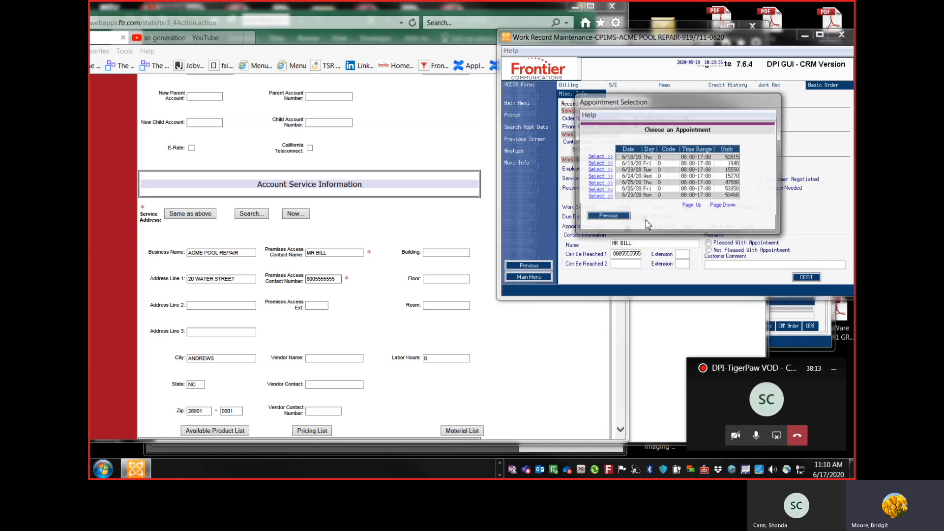
{"action": "left_click", "coordinate": [733, 207]}
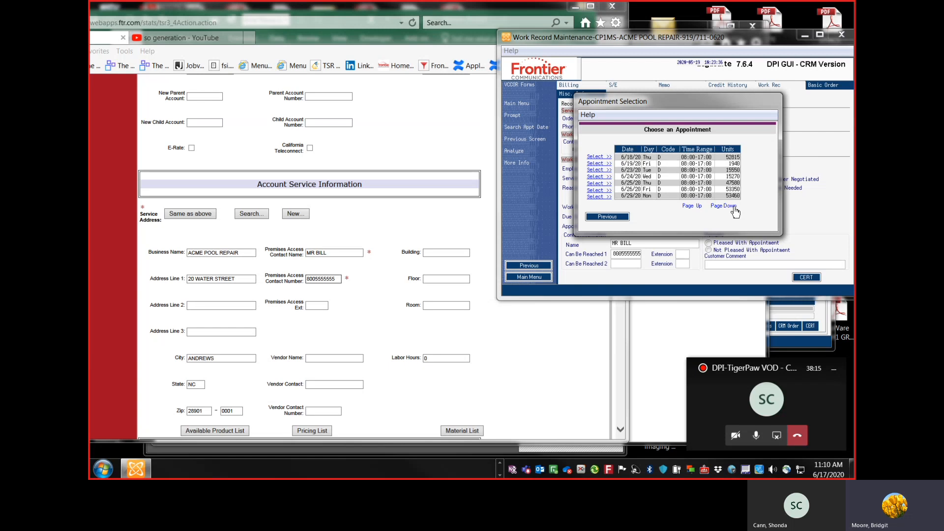
{"action": "left_click", "coordinate": [733, 208]}
{"action": "left_click", "coordinate": [733, 207]}
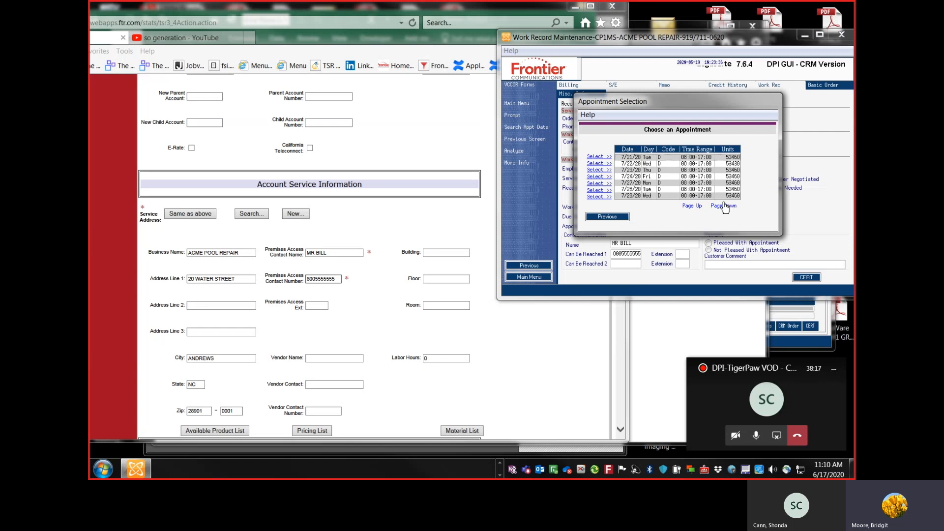
{"action": "left_click", "coordinate": [608, 177]}
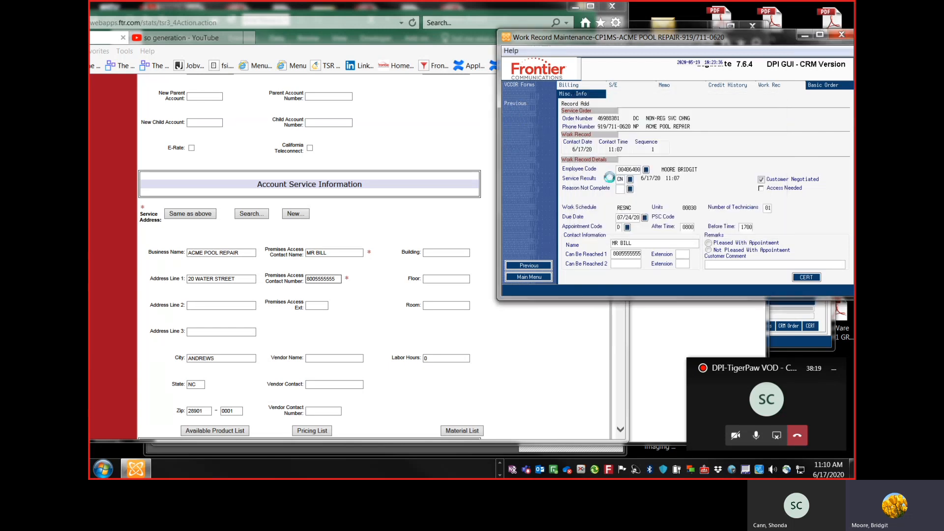
Step: Try to enter the selling representative's CRIS# from the STATS request as the Sold By employee
{"action": "left_click_drag", "start_coordinate": [686, 42], "coordinate": [606, 46]}
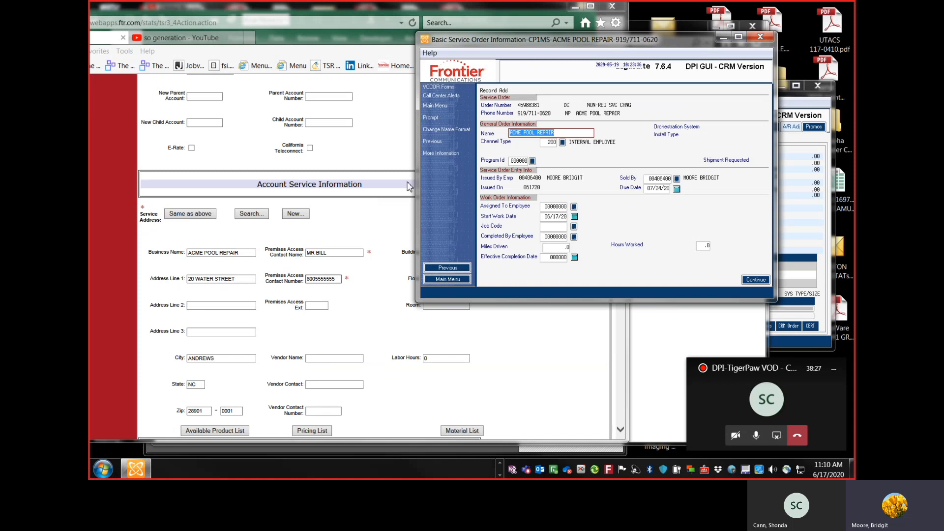
{"action": "left_click", "coordinate": [386, 215]}
{"action": "scroll", "coordinate": [386, 215], "scroll_direction": "up", "scroll_amount": 10}
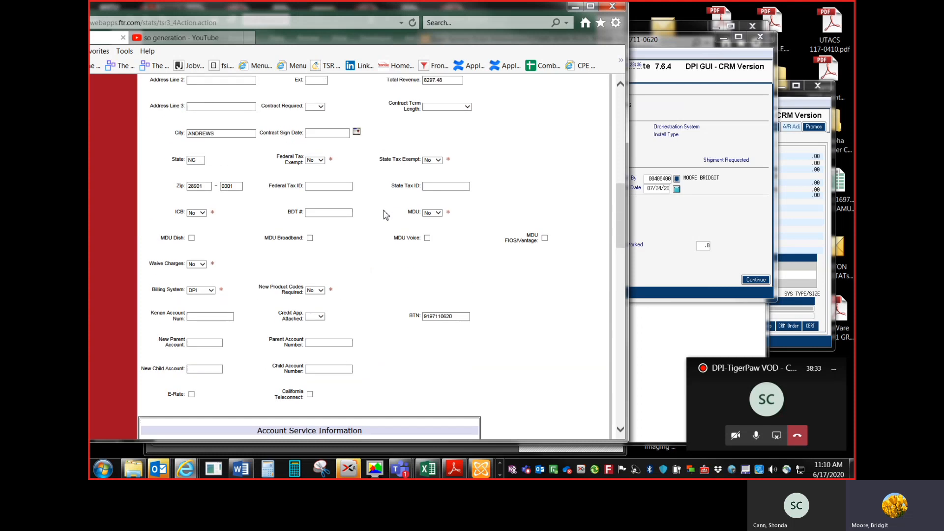
{"action": "scroll", "coordinate": [386, 215], "scroll_direction": "up", "scroll_amount": 2}
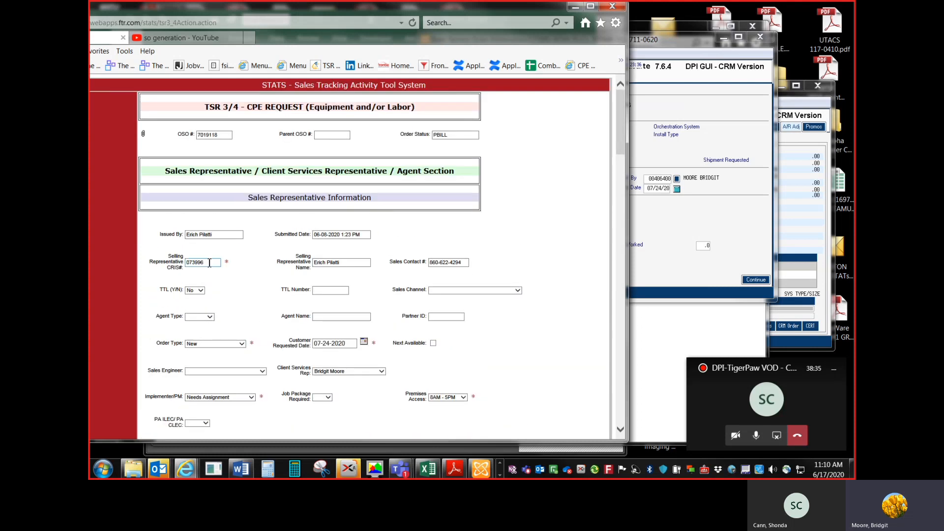
{"action": "left_click_drag", "start_coordinate": [210, 263], "coordinate": [176, 266]}
{"action": "left_click", "coordinate": [663, 194]}
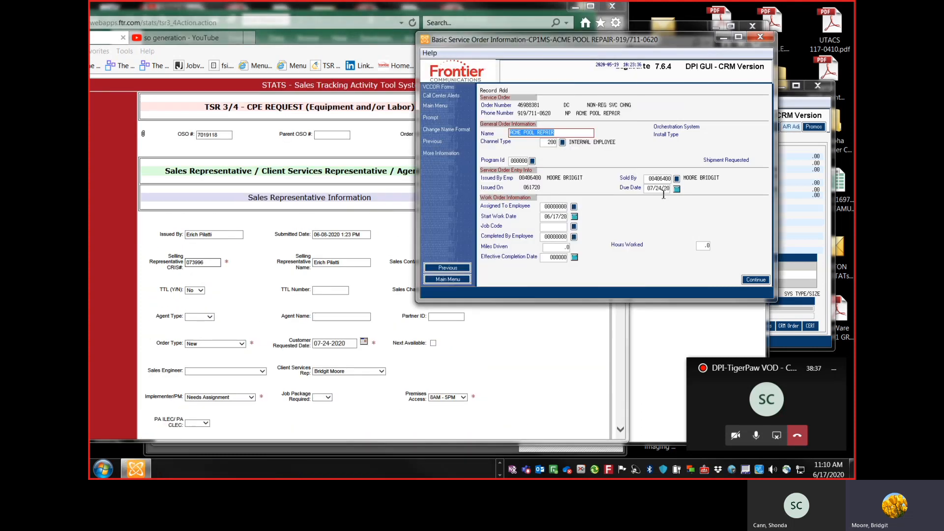
{"action": "left_click_drag", "start_coordinate": [647, 180], "coordinate": [670, 180]}
{"action": "key", "text": "ctrl+v"}
{"action": "key", "text": "Tab"}
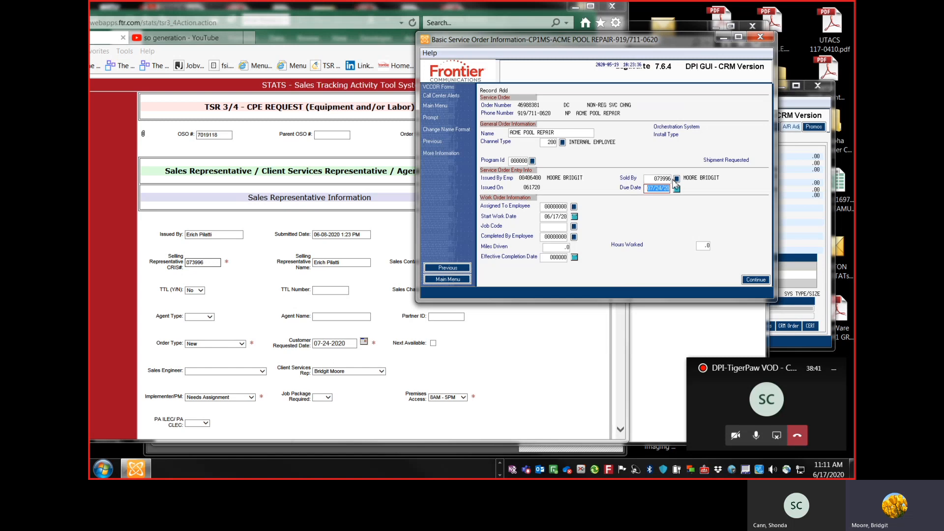
{"action": "key", "text": "Return"}
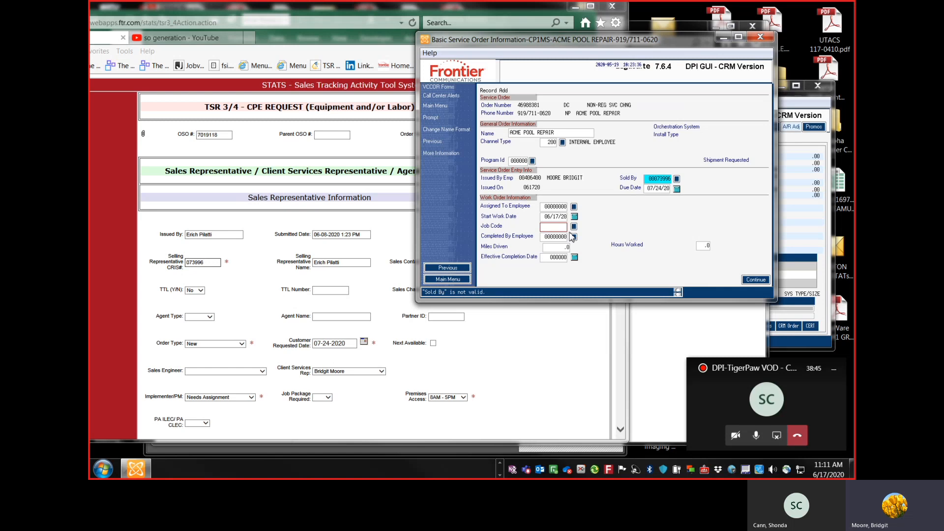
Step: Set Sold By to 999999 and Job Code to NONREG, then continue to miscellaneous order information
{"action": "left_click_drag", "start_coordinate": [648, 178], "coordinate": [674, 178]}
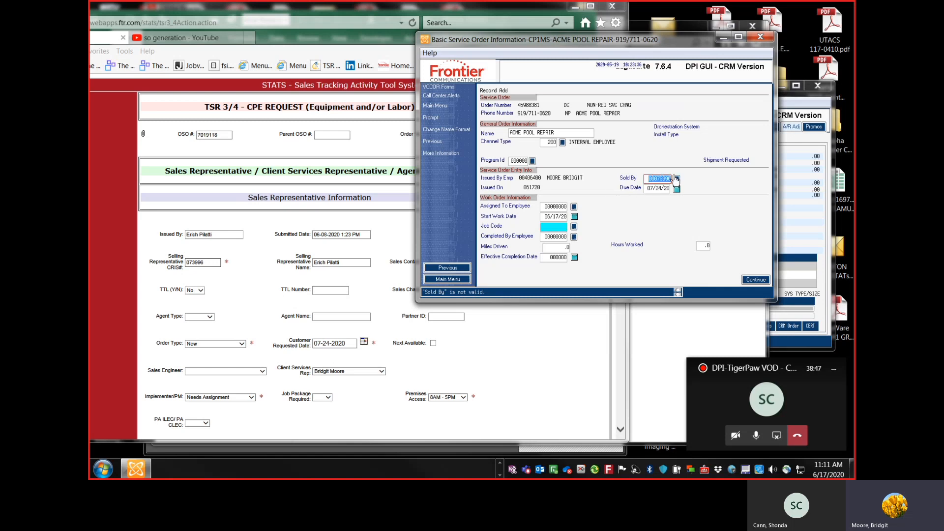
{"action": "type", "text": "999999"}
{"action": "key", "text": "Tab"}
{"action": "key", "text": "Tab"}
{"action": "key", "text": "Tab"}
{"action": "key", "text": "Tab"}
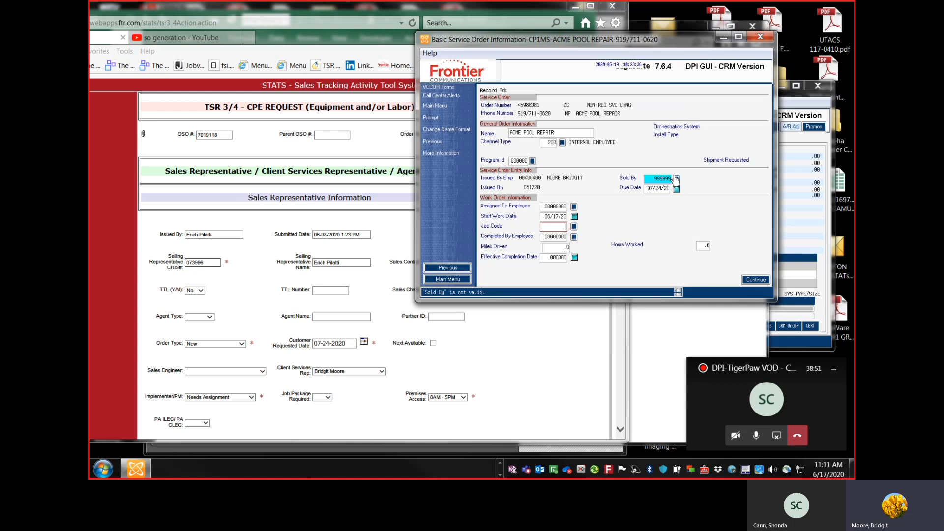
{"action": "type", "text": "NONREG"}
{"action": "key", "text": "Return"}
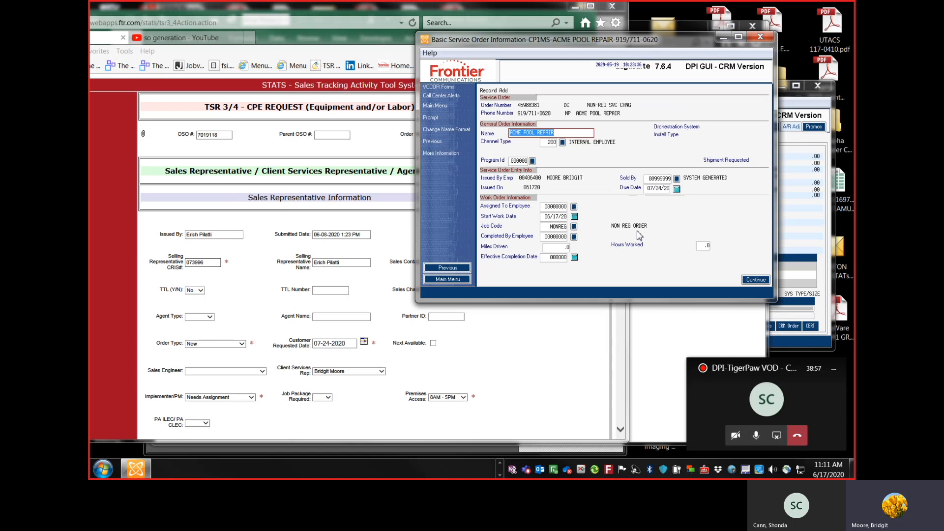
{"action": "left_click", "coordinate": [762, 281]}
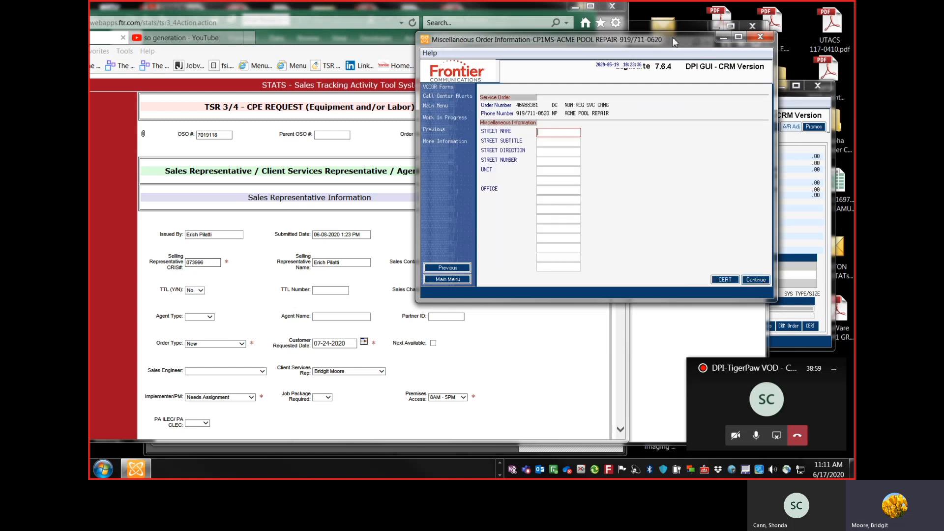
{"action": "left_click_drag", "start_coordinate": [676, 41], "coordinate": [721, 39]}
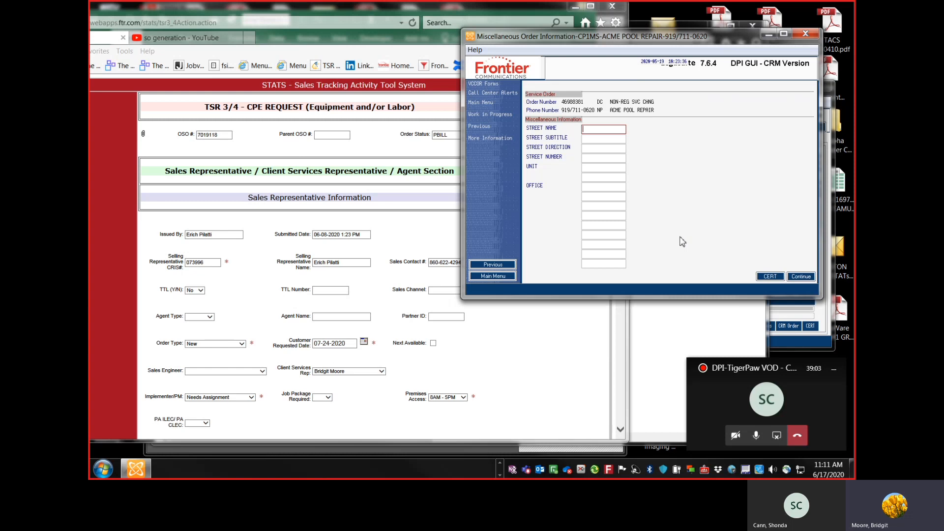
{"action": "left_click_drag", "start_coordinate": [676, 44], "coordinate": [681, 42]}
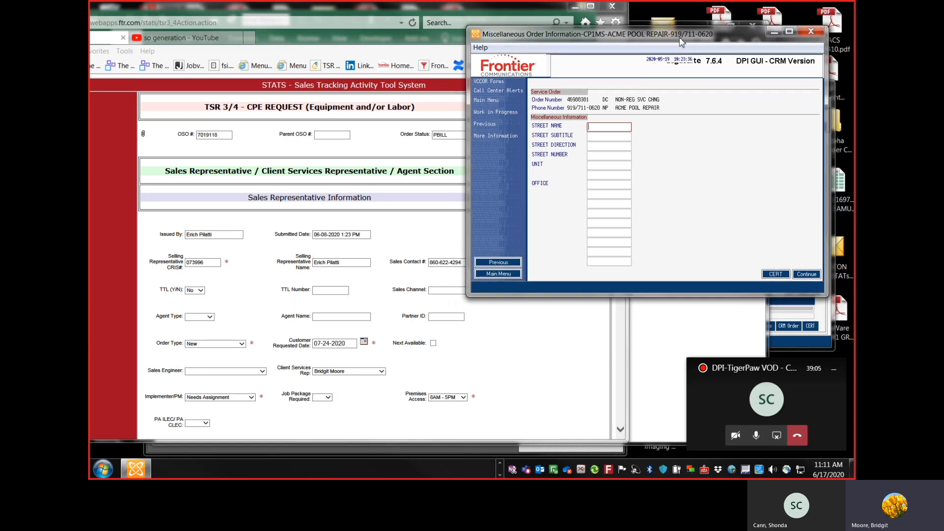
{"action": "left_click", "coordinate": [405, 239]}
{"action": "scroll", "coordinate": [405, 239], "scroll_direction": "down", "scroll_amount": 12}
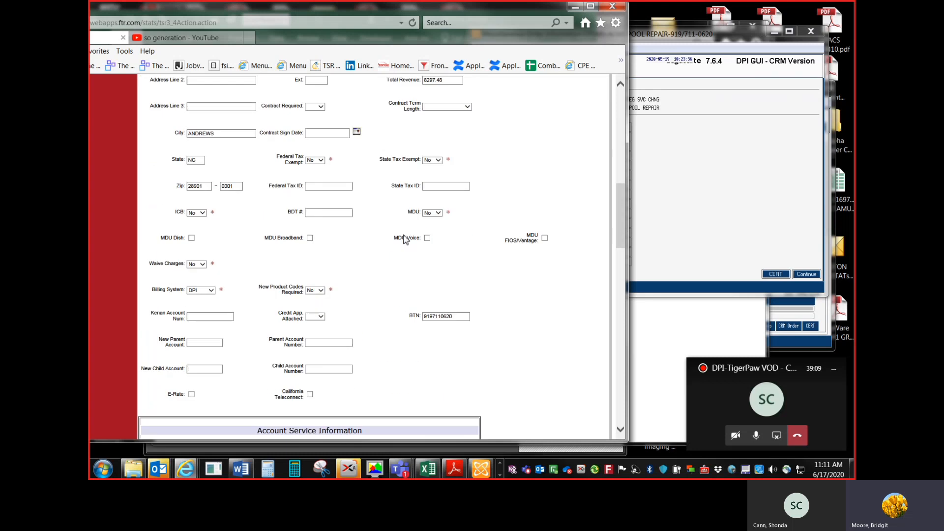
{"action": "scroll", "coordinate": [405, 240], "scroll_direction": "down", "scroll_amount": 3}
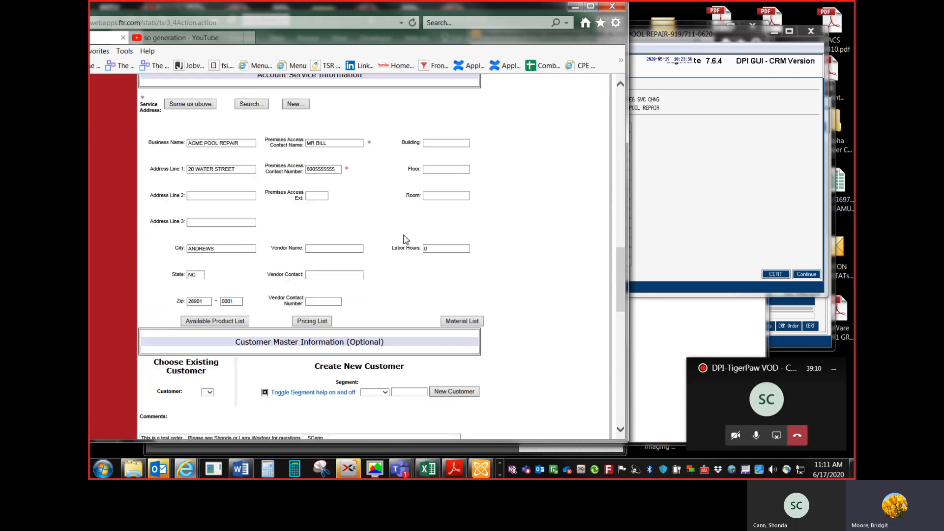
{"action": "left_click", "coordinate": [723, 175]}
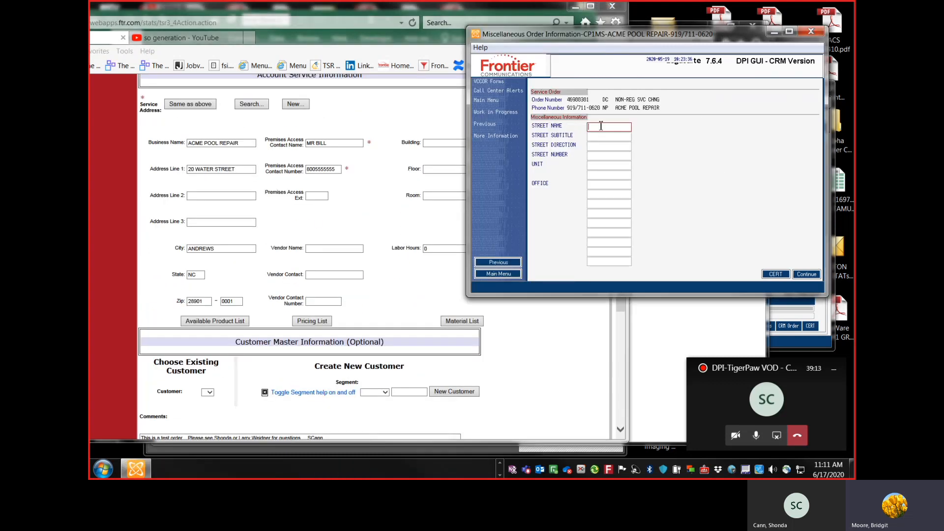
{"action": "type", "text": "WATER"}
{"action": "key", "text": "Tab"}
{"action": "key", "text": "Tab"}
{"action": "key", "text": "Tab"}
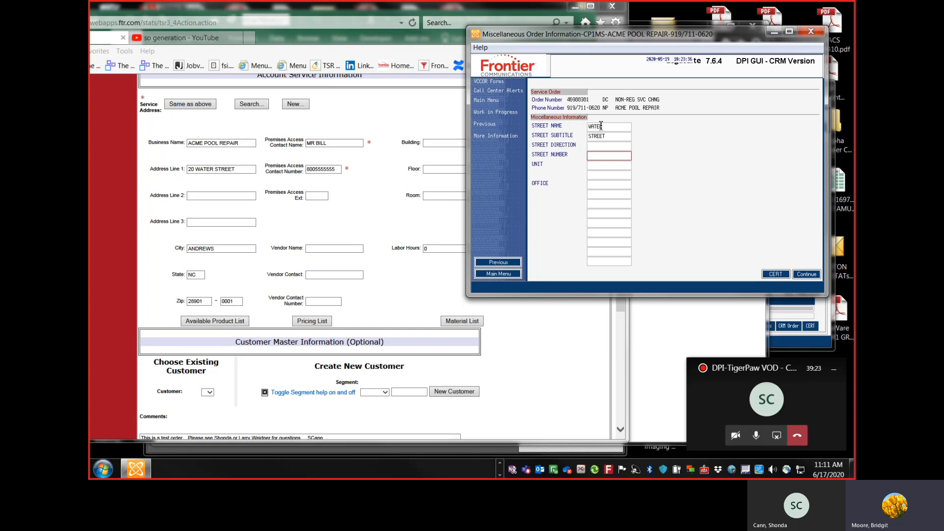
{"action": "key", "text": "Tab"}
{"action": "key", "text": "Tab"}
{"action": "left_click", "coordinate": [598, 182]}
Step: Copy the DPI office code A2DCO from the Andrews, NC LAM DB record and paste it as the office
{"action": "left_click", "coordinate": [500, 463]}
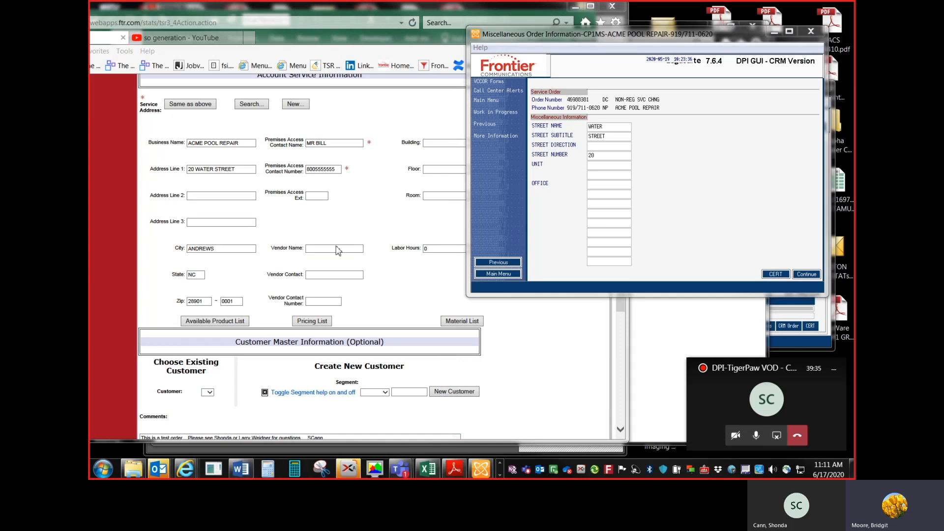
{"action": "mouse_move", "coordinate": [195, 472]}
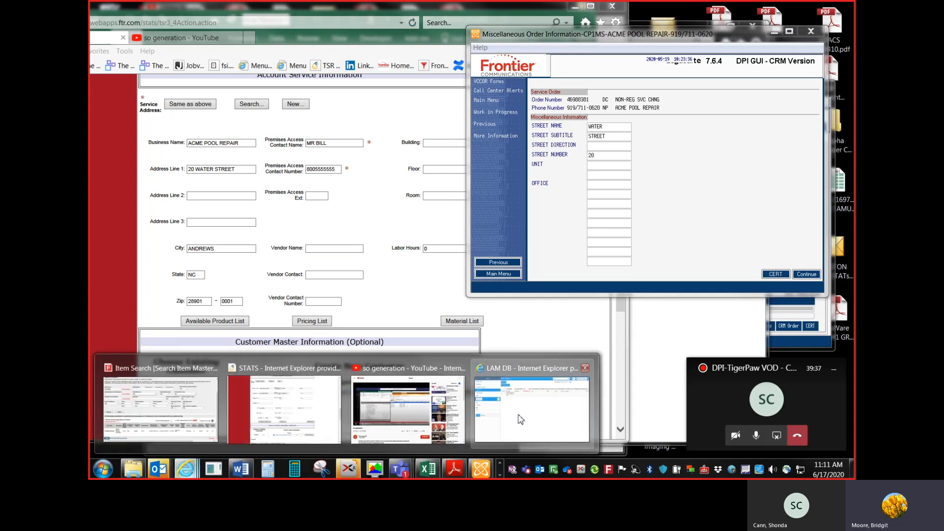
{"action": "left_click", "coordinate": [531, 405]}
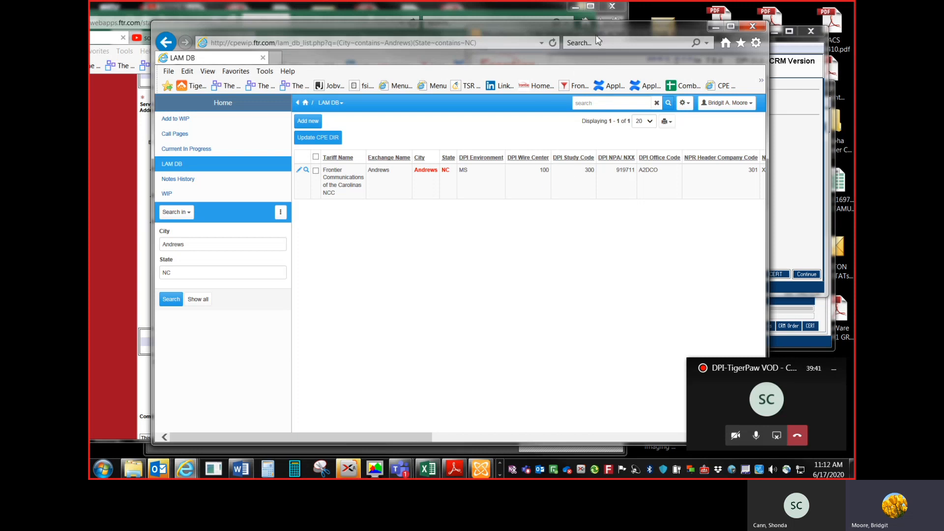
{"action": "left_click_drag", "start_coordinate": [597, 37], "coordinate": [530, 24]}
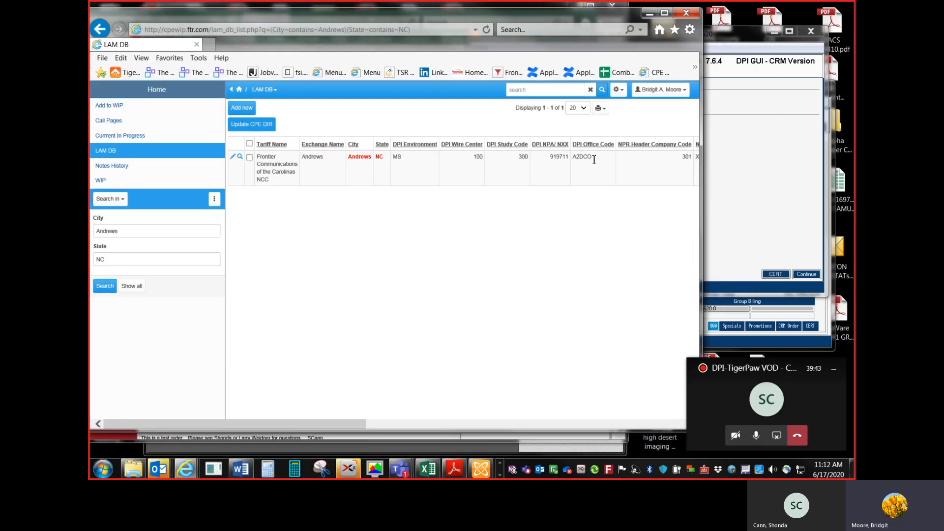
{"action": "left_click_drag", "start_coordinate": [593, 156], "coordinate": [577, 160]}
{"action": "left_click", "coordinate": [745, 180]}
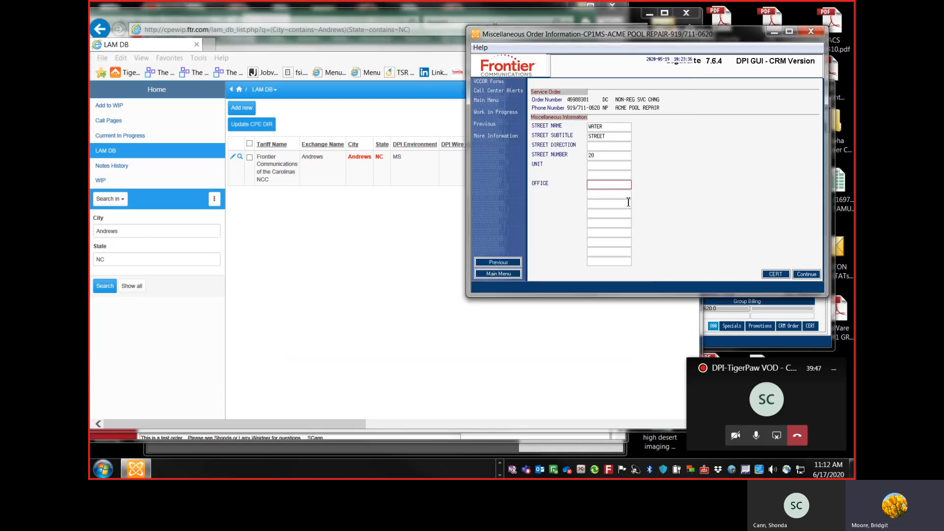
{"action": "left_click", "coordinate": [603, 185]}
{"action": "type", "text": "A2DCO"}
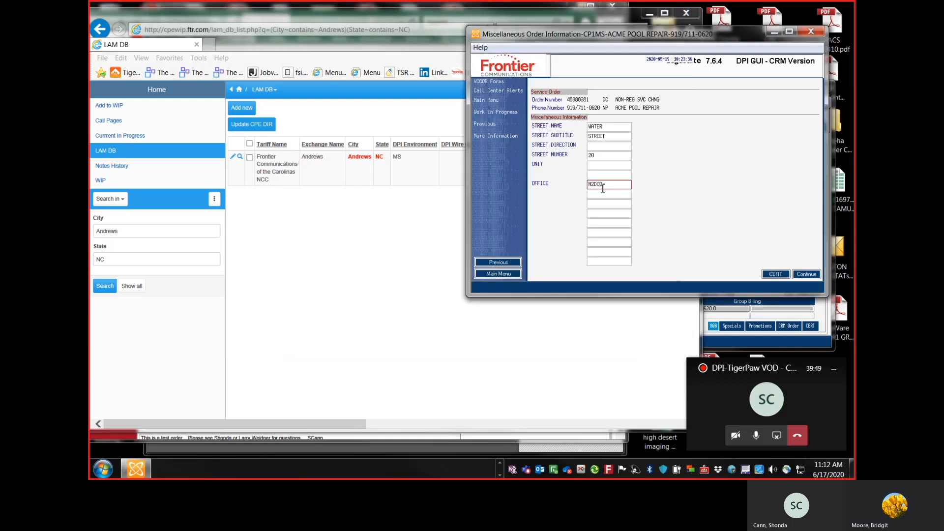
{"action": "key", "text": "Tab"}
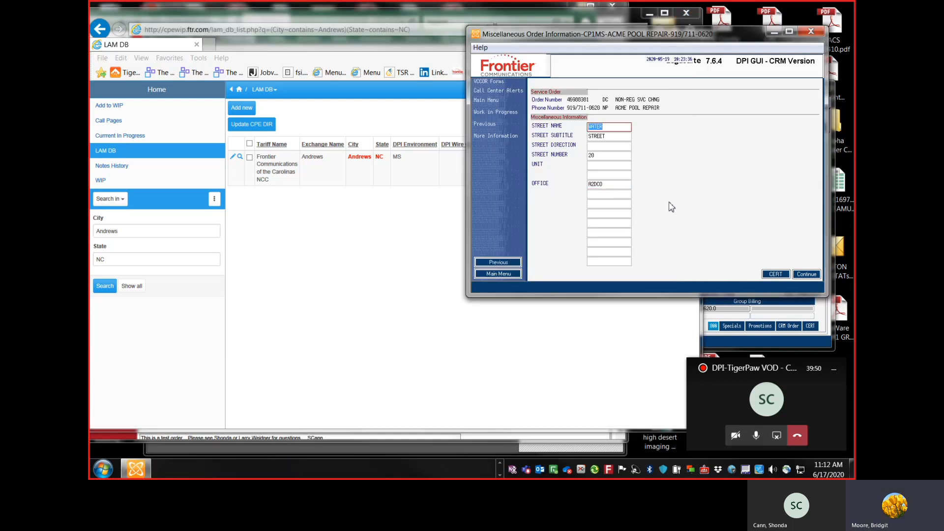
Step: Submit the miscellaneous order information and open a new service order entry form from the STATS request
{"action": "left_click", "coordinate": [807, 275]}
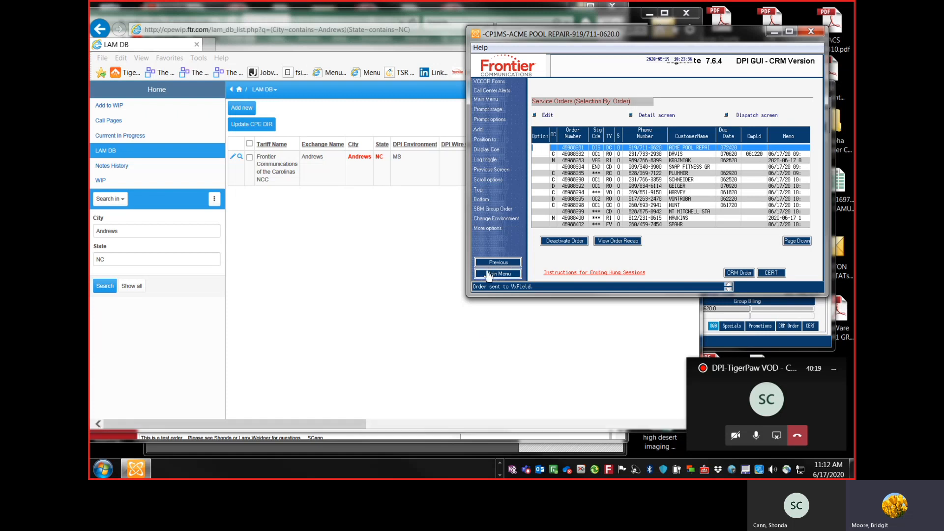
{"action": "left_click", "coordinate": [142, 436]}
{"action": "scroll", "coordinate": [548, 183], "scroll_direction": "down", "scroll_amount": 15}
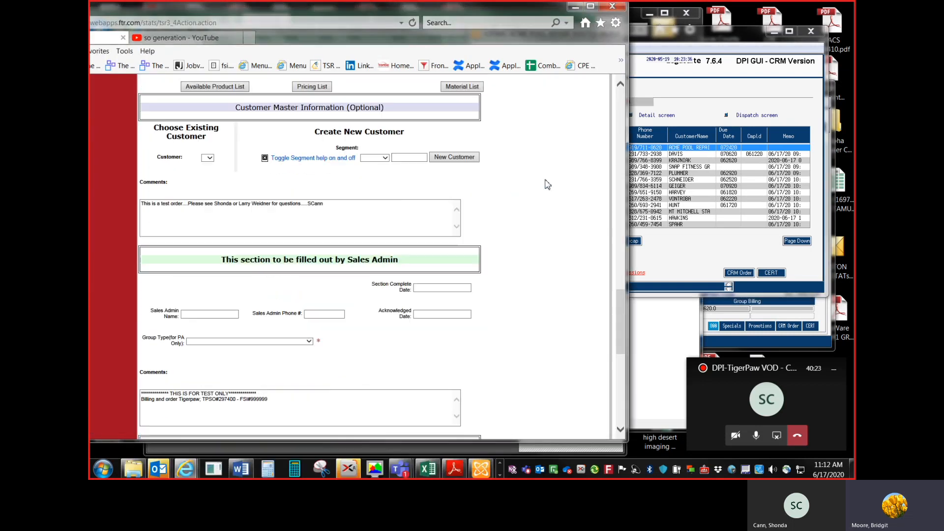
{"action": "left_click", "coordinate": [679, 62]}
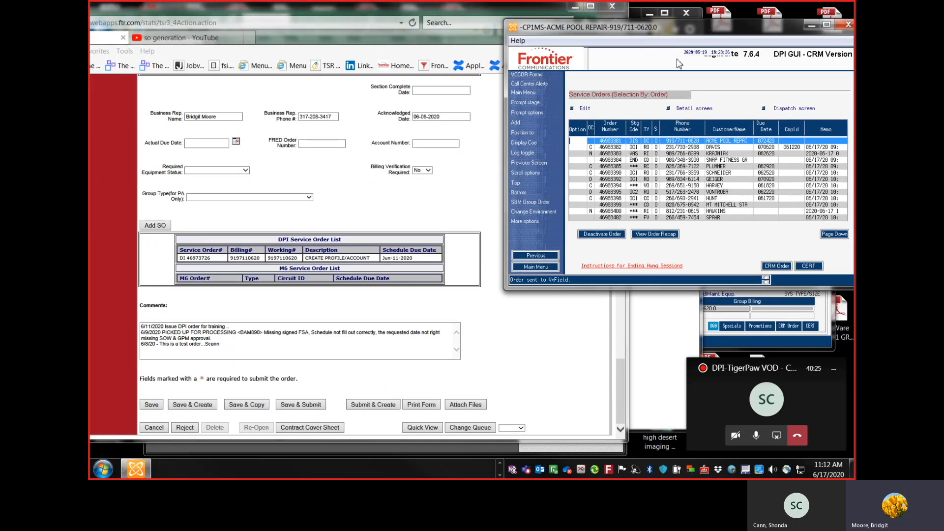
{"action": "left_click", "coordinate": [317, 221]}
{"action": "left_click", "coordinate": [157, 229]}
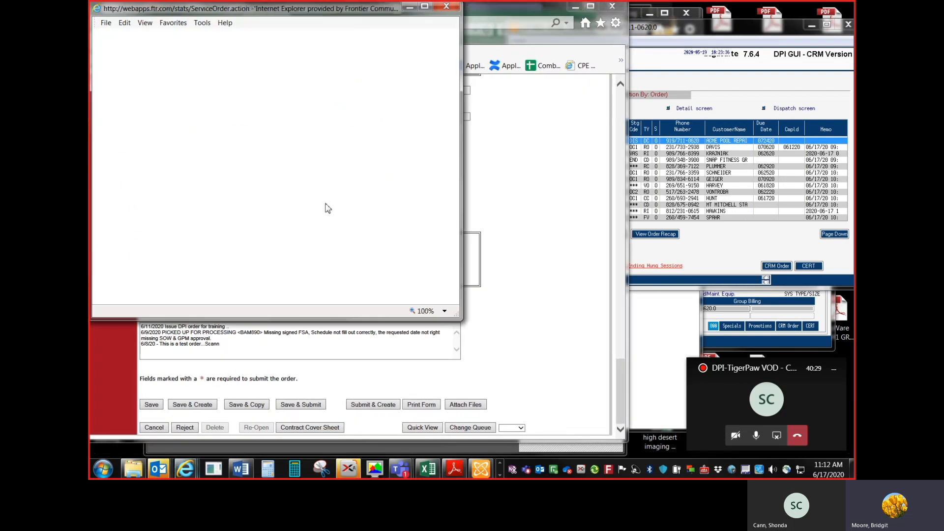
{"action": "left_click", "coordinate": [541, 174]}
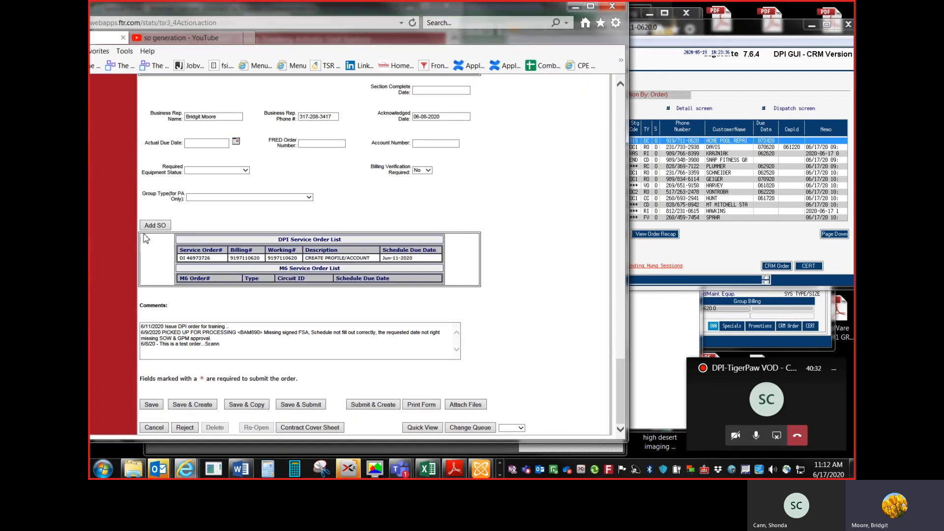
{"action": "left_click", "coordinate": [577, 7]}
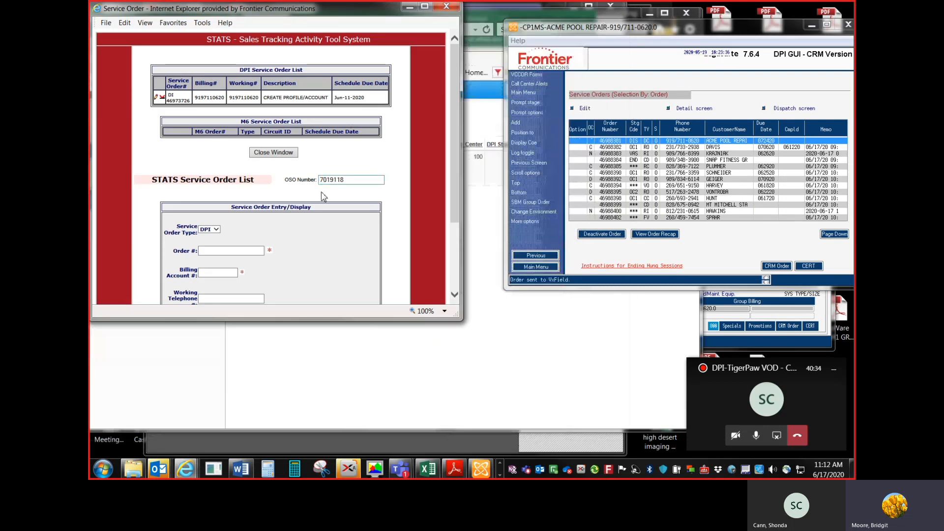
Step: Enter the DPI service order number, billing account number and working telephone number in the service order entry form
{"action": "left_click", "coordinate": [231, 252]}
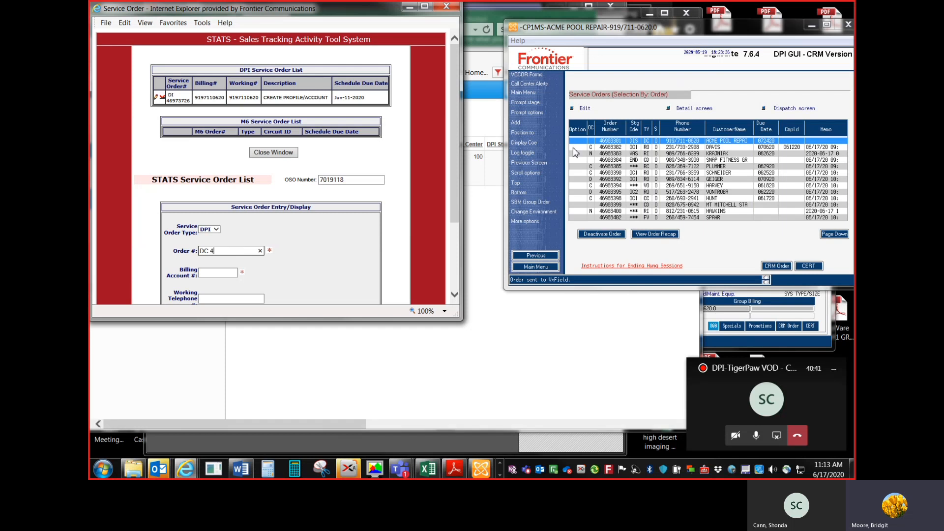
{"action": "key", "text": "Tab"}
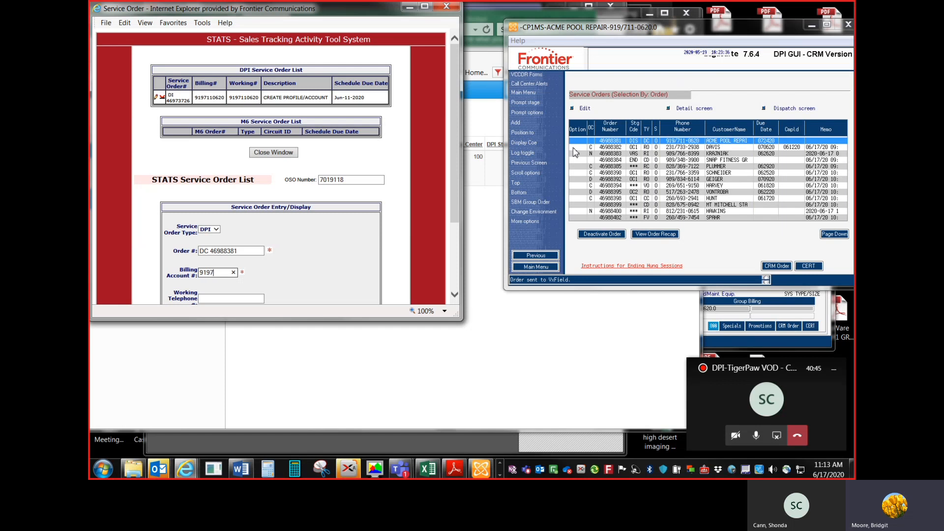
{"action": "key", "text": "Tab"}
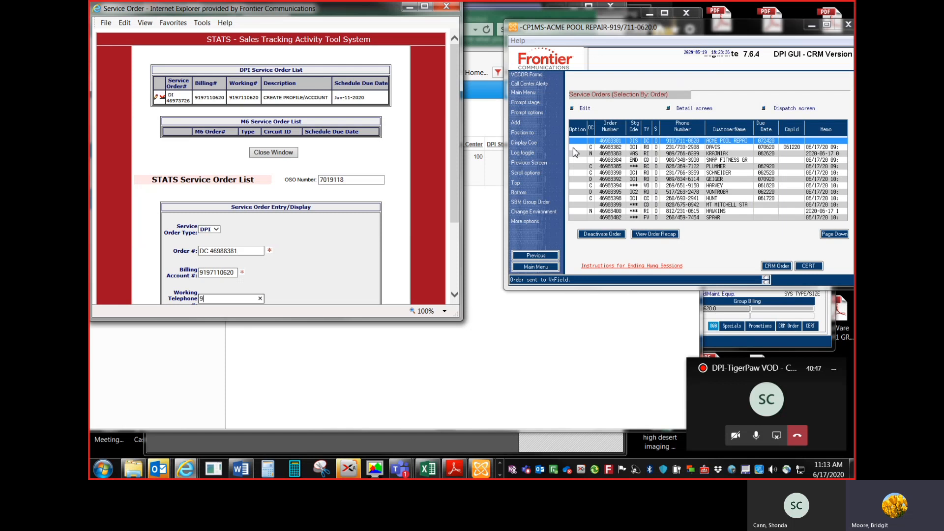
{"action": "key", "text": "Tab"}
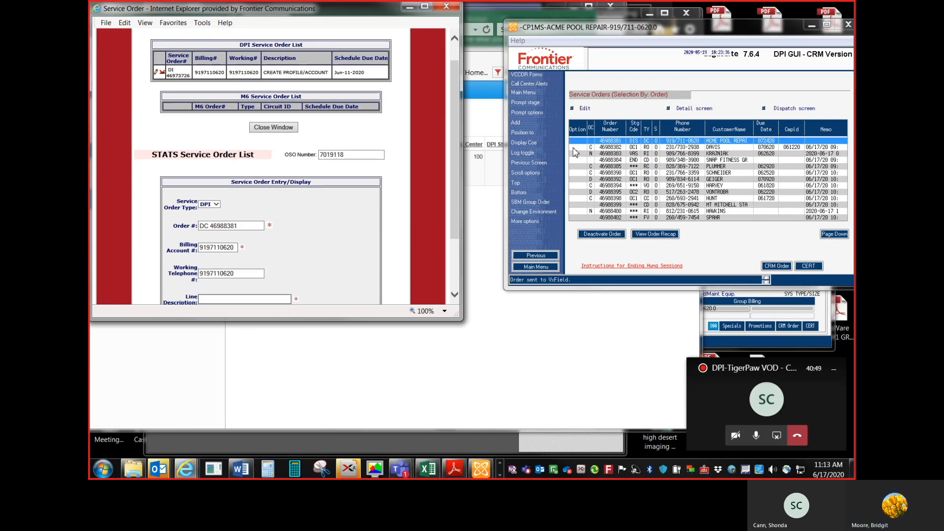
Step: Open the service order memo for the ACME POOL REPAIR order with option 40
{"action": "left_click", "coordinate": [575, 143]}
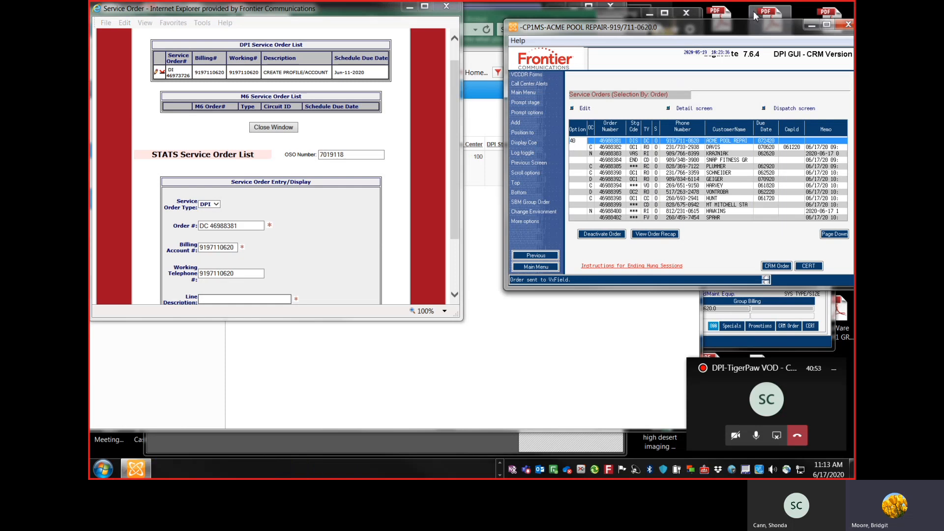
{"action": "left_click_drag", "start_coordinate": [729, 30], "coordinate": [688, 26]}
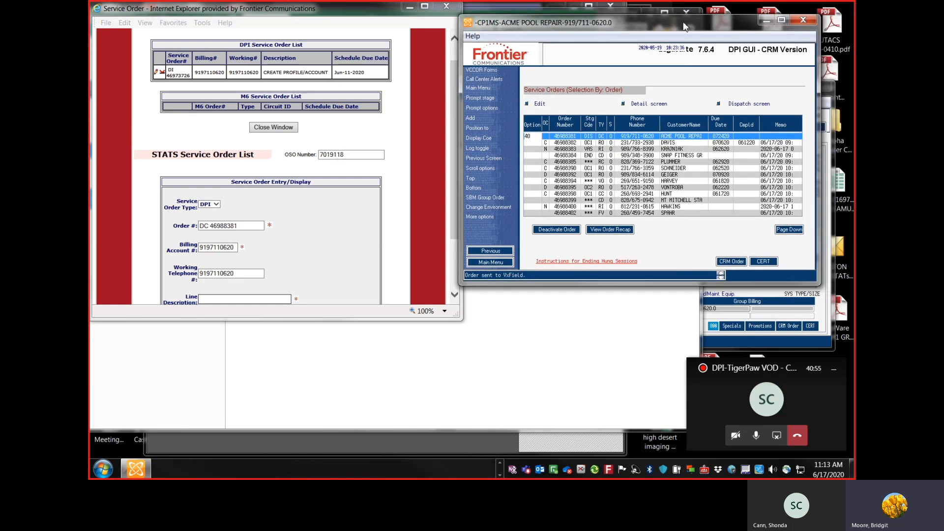
{"action": "key", "text": "Return"}
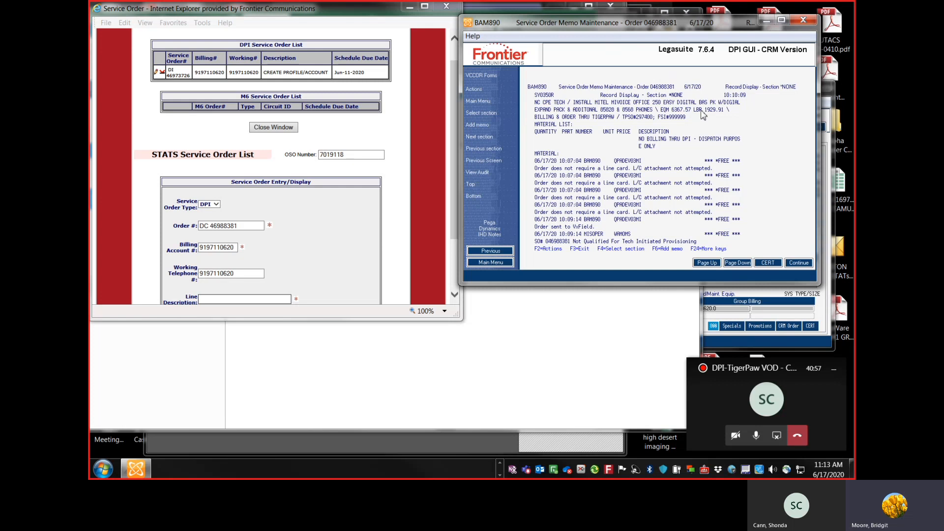
Step: Copy the first two memo description lines into the service order's Line Description
{"action": "left_click", "coordinate": [699, 105]}
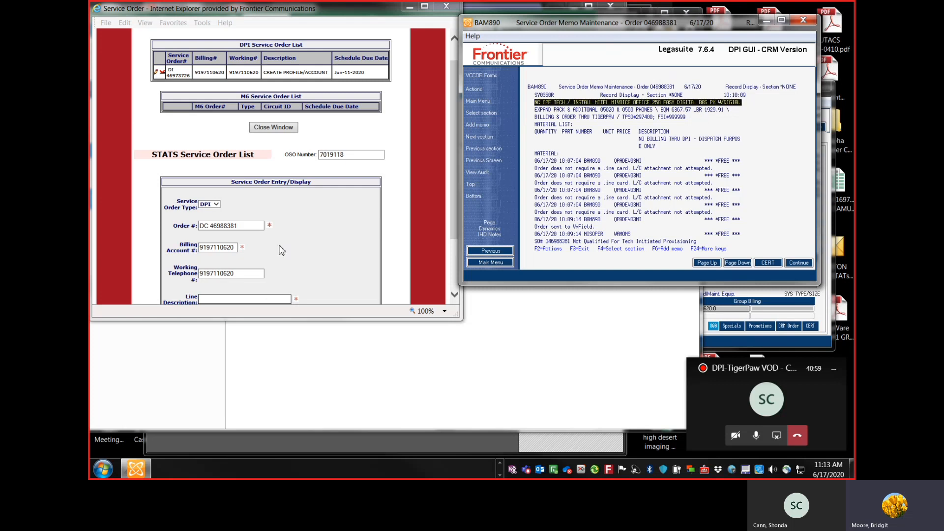
{"action": "left_click", "coordinate": [278, 300]}
{"action": "type", "text": "NC CPE TECH / INSTALL MITEL MIVOICE OFFICE 250 EASY DIGITAL BAS PK W/DIGITAL"}
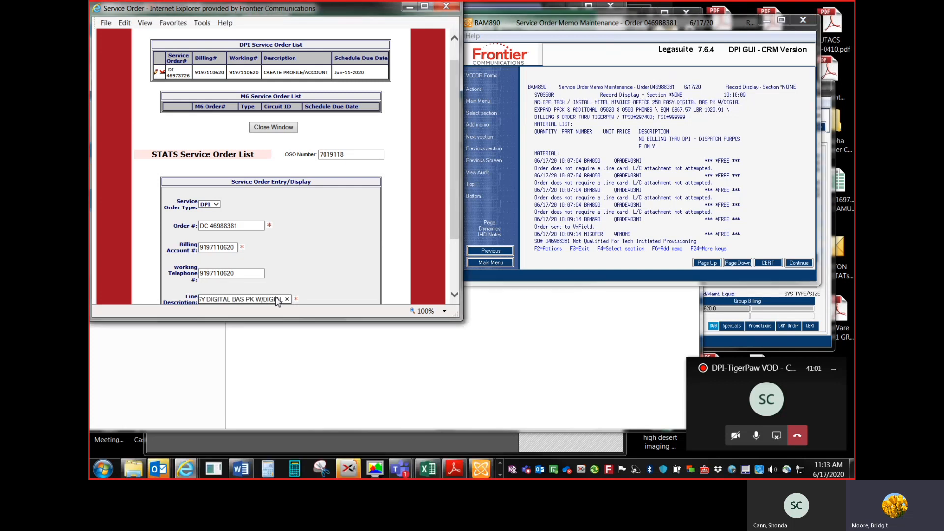
{"action": "left_click", "coordinate": [558, 111]}
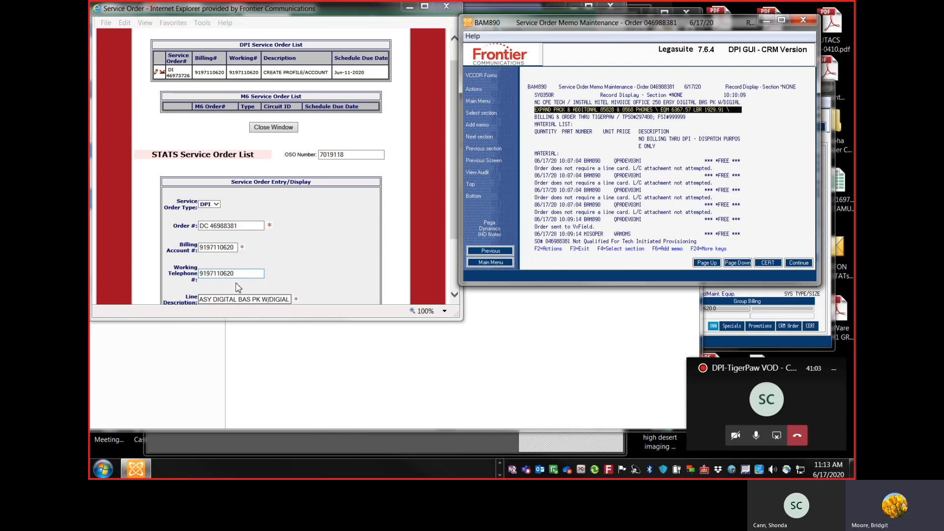
{"action": "left_click", "coordinate": [251, 300]}
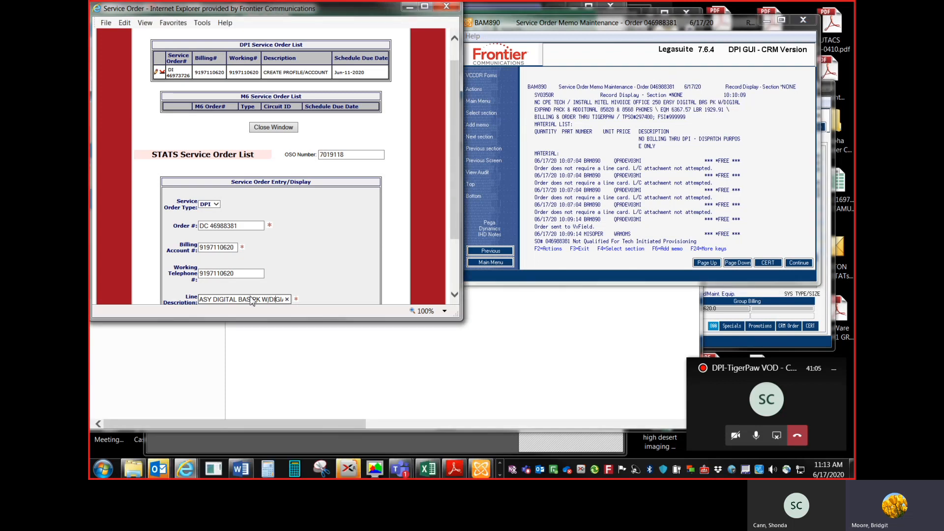
{"action": "type", "text": "EXPAND PACK & ADDITONAL"}
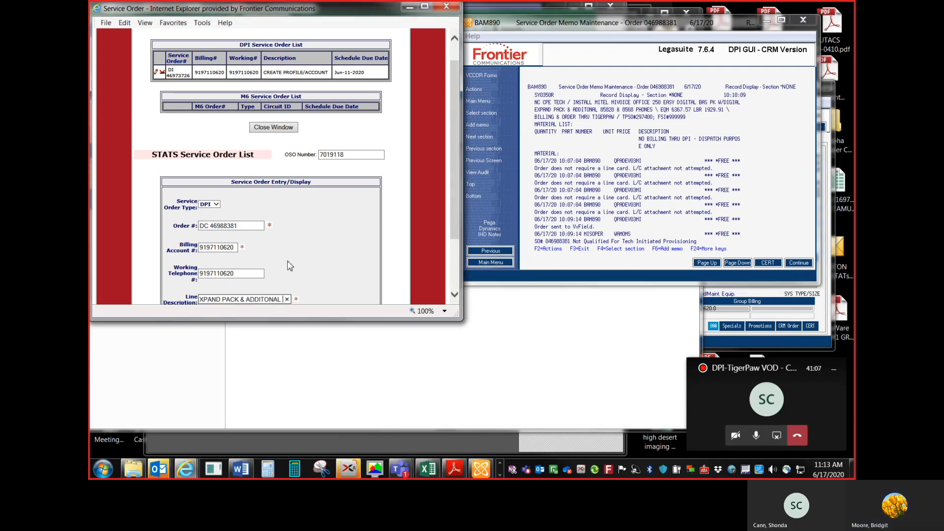
Step: Set the schedule due date to 07-24-2020 and save the service order
{"action": "scroll", "coordinate": [295, 271], "scroll_direction": "down", "scroll_amount": 1}
{"action": "left_click", "coordinate": [253, 287]}
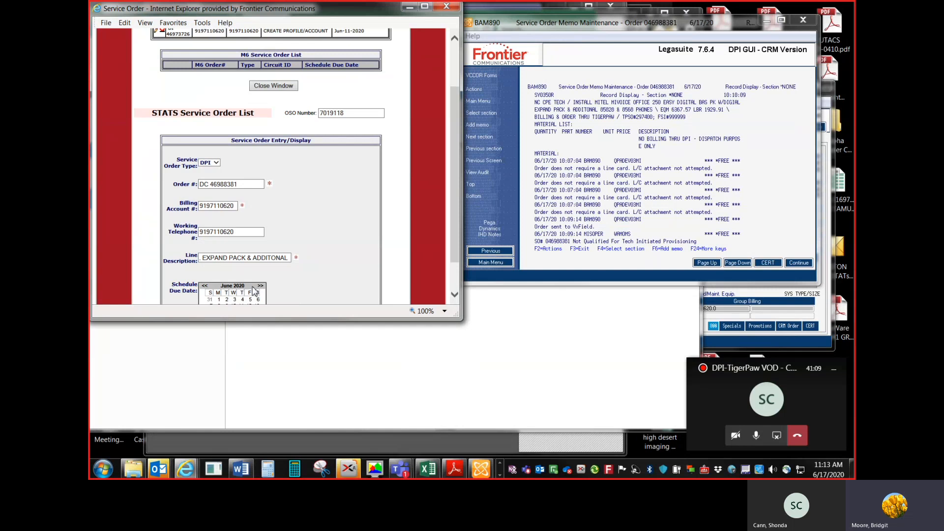
{"action": "scroll", "coordinate": [252, 298], "scroll_direction": "down", "scroll_amount": 1}
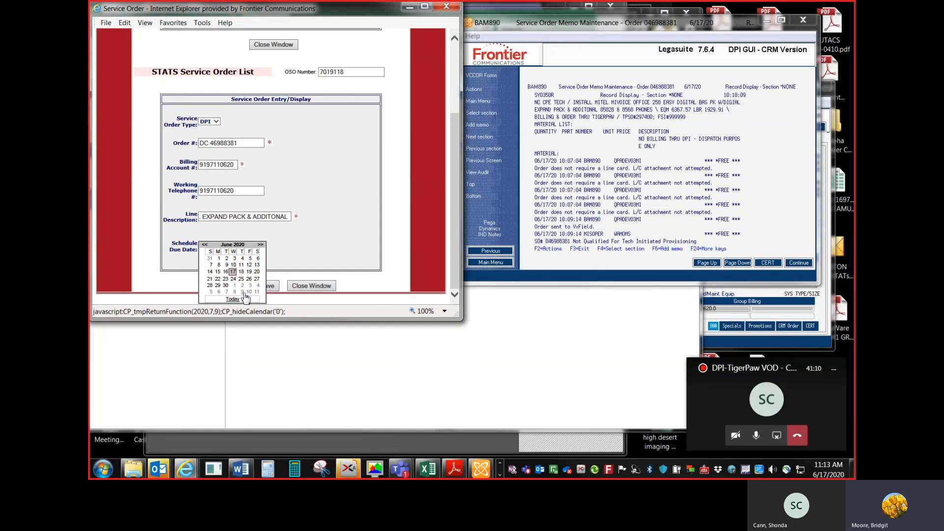
{"action": "left_click", "coordinate": [261, 245]}
{"action": "left_click", "coordinate": [250, 279]}
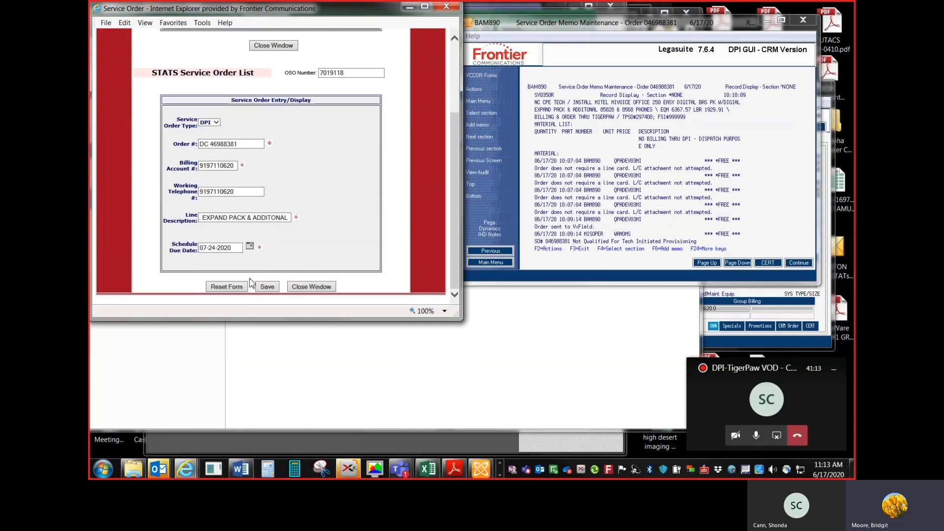
{"action": "left_click", "coordinate": [266, 287]}
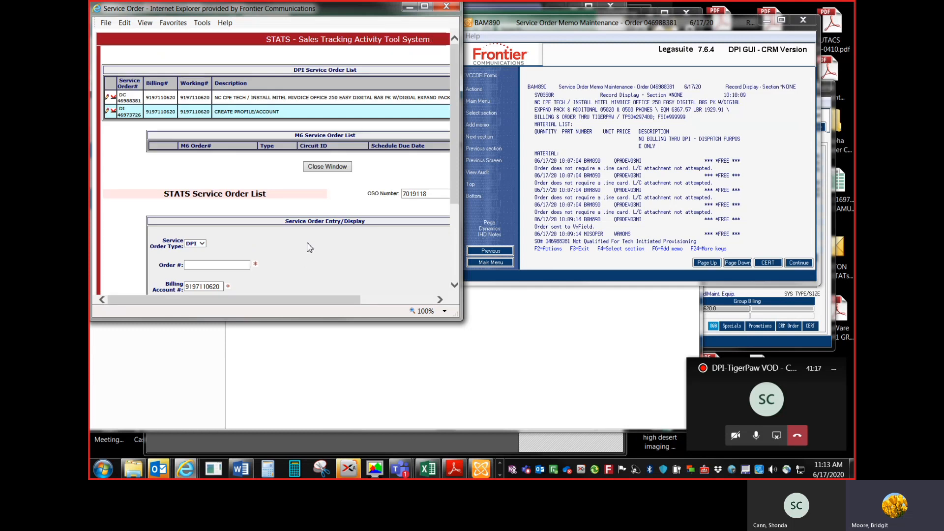
Step: Start a second service order entry with the same DPI order number and clear its prefilled line description
{"action": "scroll", "coordinate": [308, 246], "scroll_direction": "down", "scroll_amount": 2}
{"action": "left_click", "coordinate": [208, 186]}
{"action": "type", "text": "D"}
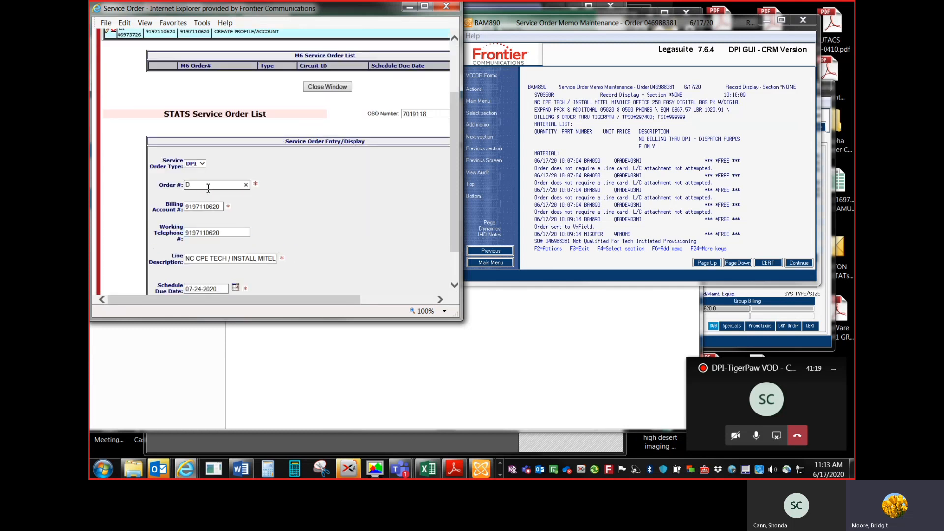
{"action": "key", "text": "Tab"}
{"action": "key", "text": "Tab"}
{"action": "key", "text": "Tab"}
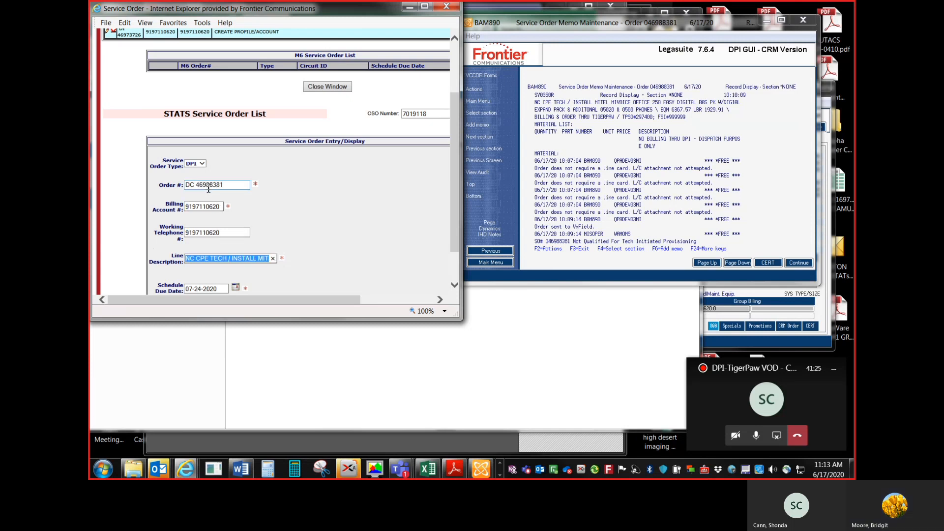
{"action": "key", "text": "Delete"}
Step: Paste the memo's EXPAND PACK & ADDITONAL line as the line description and trim its last three characters
{"action": "left_click", "coordinate": [632, 112]}
{"action": "key", "text": "ctrl+c"}
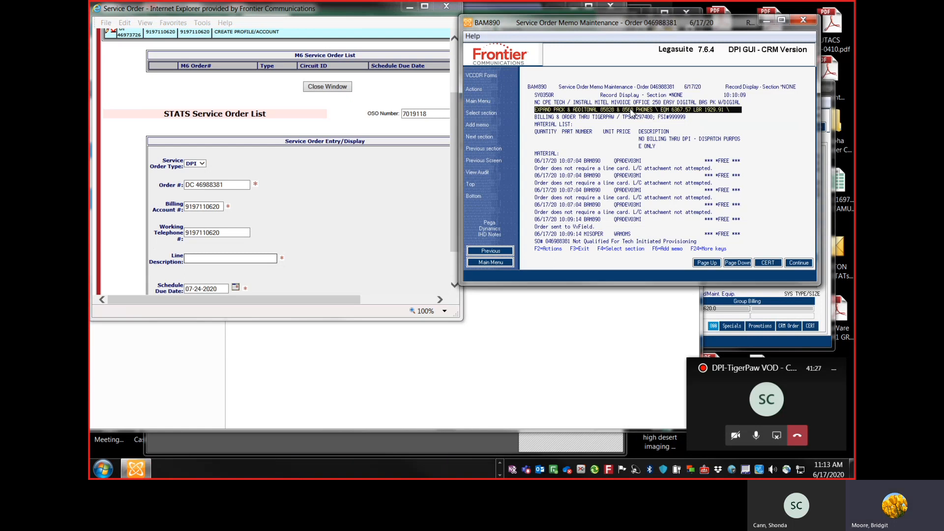
{"action": "left_click", "coordinate": [202, 261]}
{"action": "key", "text": "ctrl+v"}
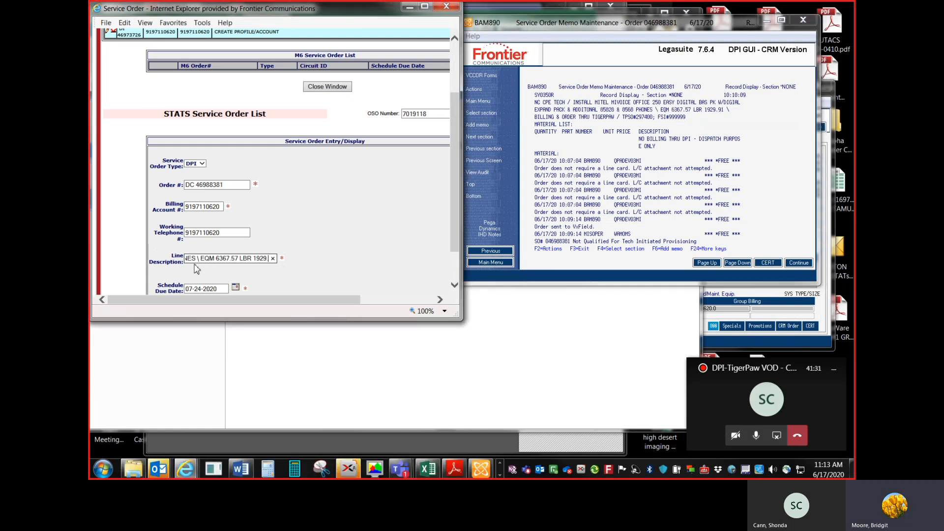
{"action": "key", "text": "BackSpace"}
{"action": "key", "text": "BackSpace"}
{"action": "key", "text": "BackSpace"}
{"action": "key", "text": "BackSpace"}
{"action": "key", "text": "BackSpace"}
{"action": "key", "text": "BackSpace"}
{"action": "key", "text": "BackSpace"}
{"action": "key", "text": "BackSpace"}
{"action": "key", "text": "BackSpace"}
{"action": "key", "text": "BackSpace"}
{"action": "key", "text": "BackSpace"}
{"action": "key", "text": "BackSpace"}
{"action": "key", "text": "BackSpace"}
{"action": "key", "text": "BackSpace"}
{"action": "key", "text": "BackSpace"}
{"action": "key", "text": "BackSpace"}
{"action": "key", "text": "BackSpace"}
{"action": "key", "text": "BackSpace"}
{"action": "key", "text": "BackSpace"}
{"action": "key", "text": "BackSpace"}
Step: Append CONT.. to the second order number and save the service order
{"action": "left_click", "coordinate": [235, 185]}
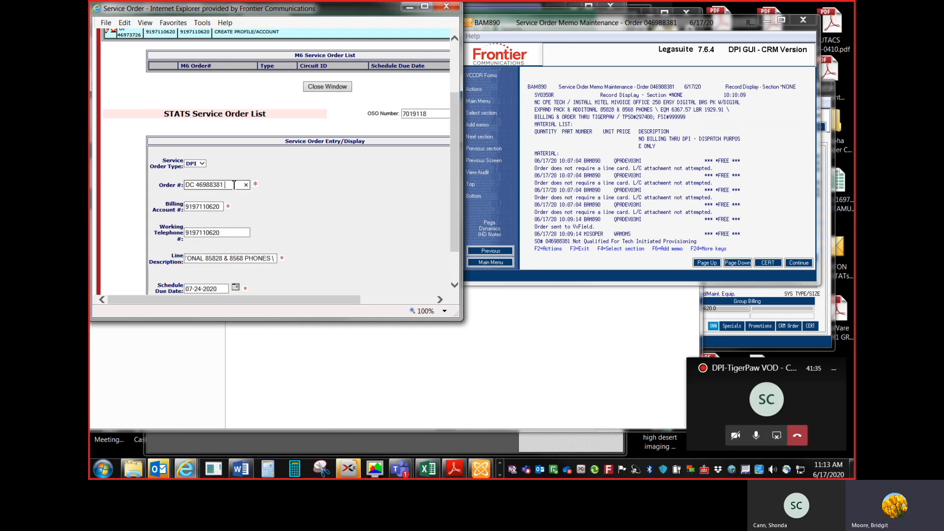
{"action": "type", "text": "CONT.."}
{"action": "scroll", "coordinate": [310, 207], "scroll_direction": "down", "scroll_amount": 1}
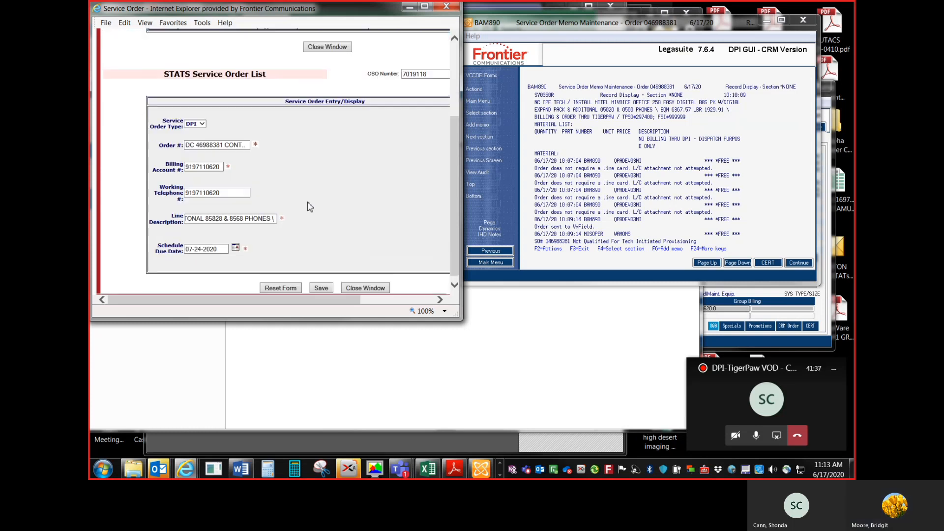
{"action": "left_click", "coordinate": [321, 288]}
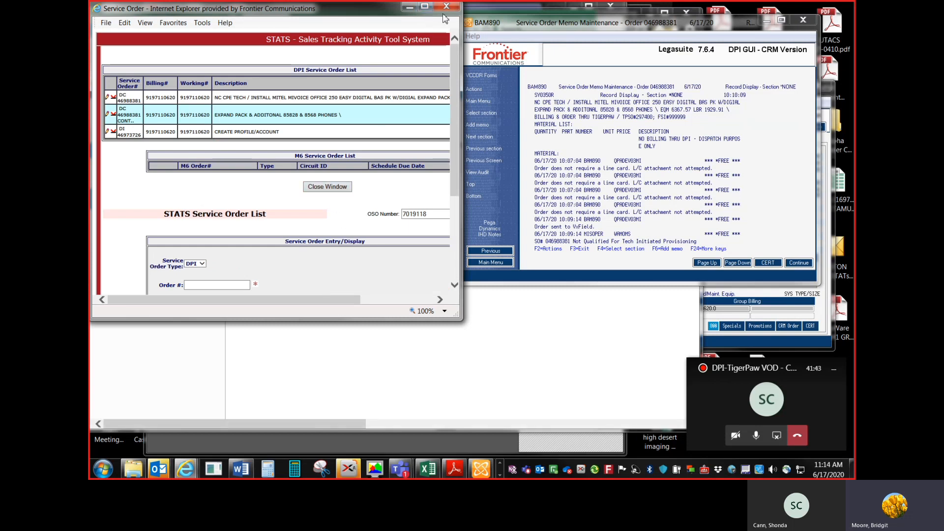
Step: Close the service order window and change the STATS request's queue to PBILL
{"action": "left_click", "coordinate": [336, 191]}
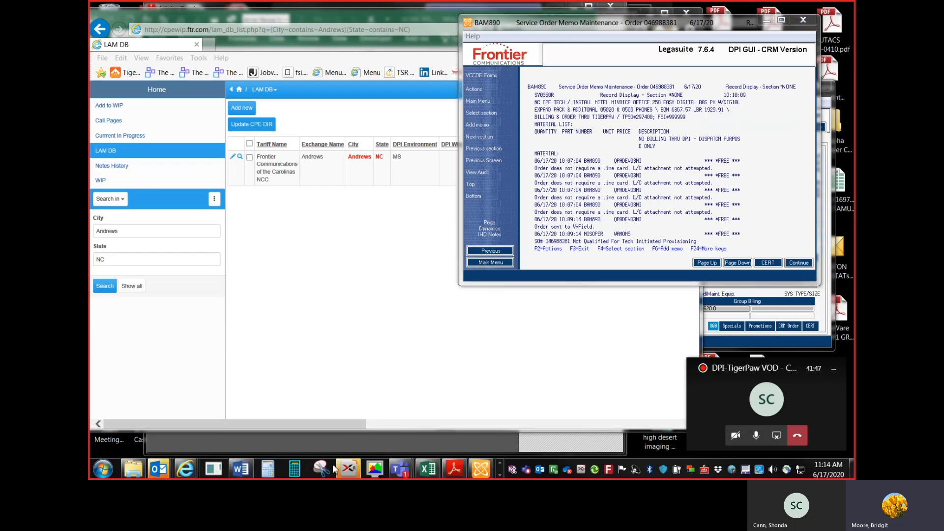
{"action": "mouse_move", "coordinate": [192, 470]}
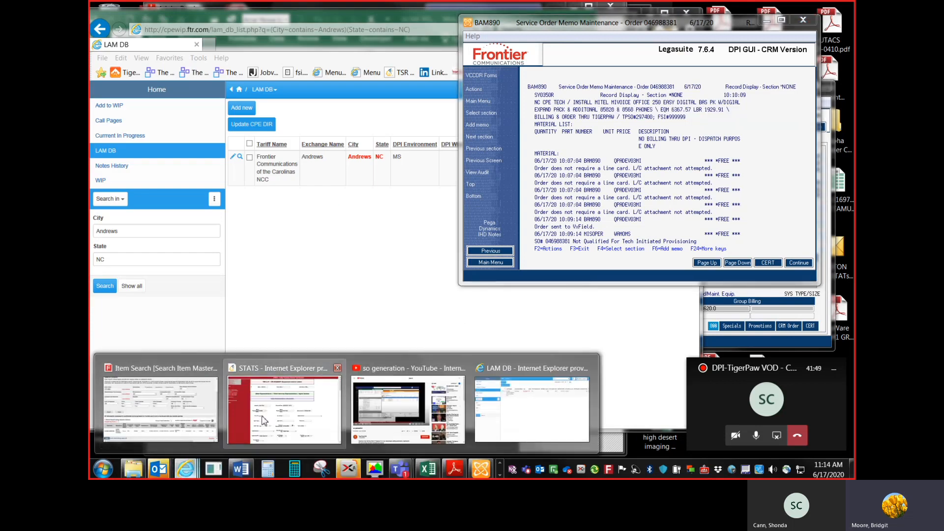
{"action": "left_click", "coordinate": [284, 410]}
{"action": "scroll", "coordinate": [493, 194], "scroll_direction": "down", "scroll_amount": 20}
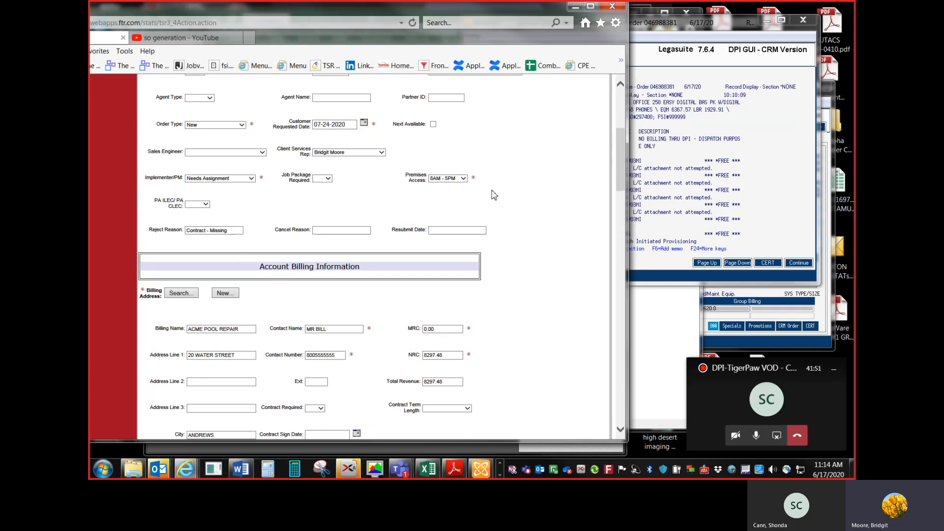
{"action": "scroll", "coordinate": [493, 194], "scroll_direction": "down", "scroll_amount": 6}
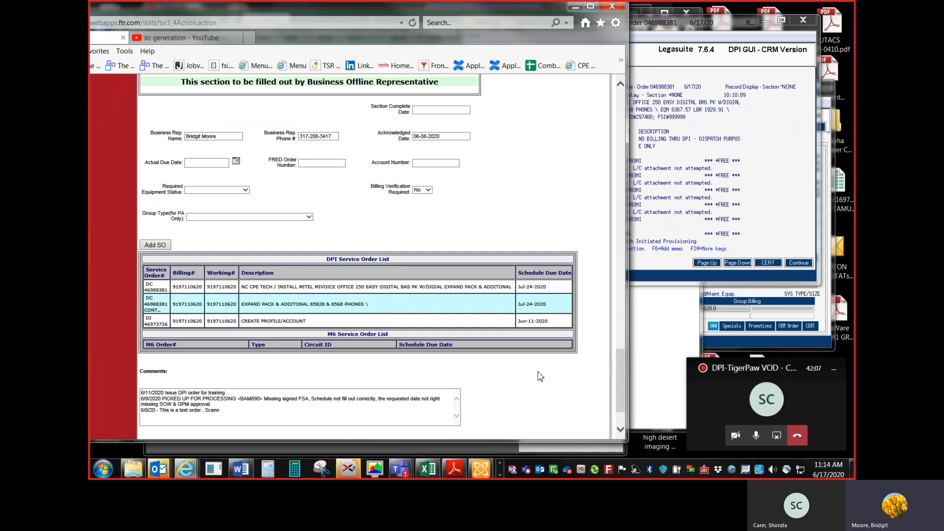
{"action": "scroll", "coordinate": [541, 378], "scroll_direction": "down", "scroll_amount": 3}
{"action": "left_click", "coordinate": [522, 428]}
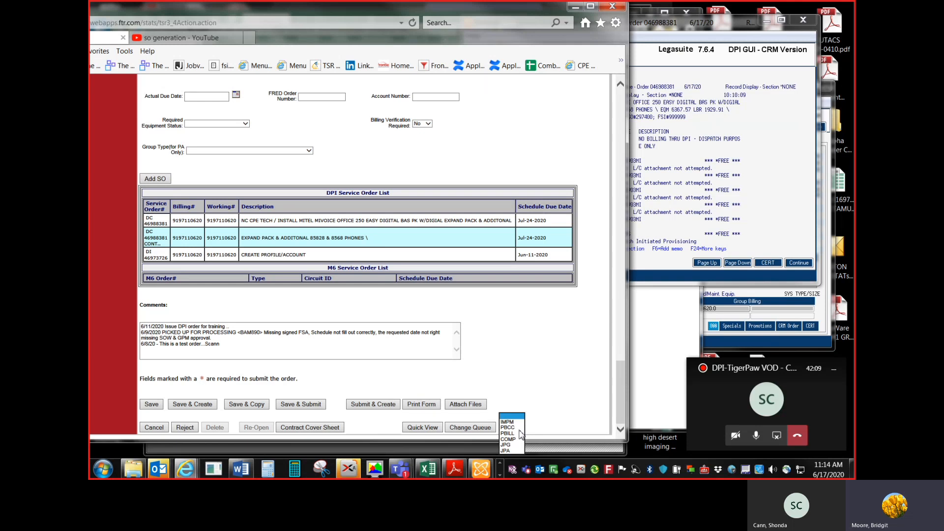
{"action": "left_click", "coordinate": [511, 434]}
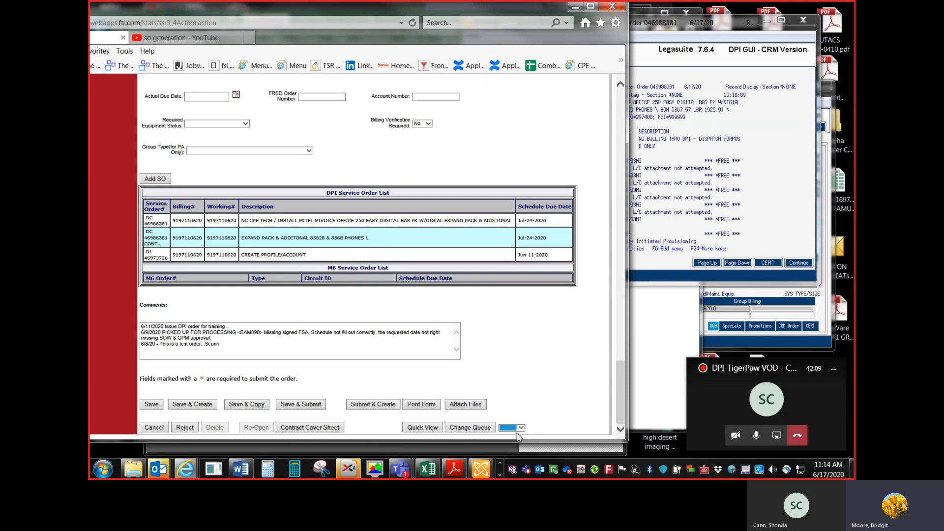
{"action": "left_click", "coordinate": [481, 432]}
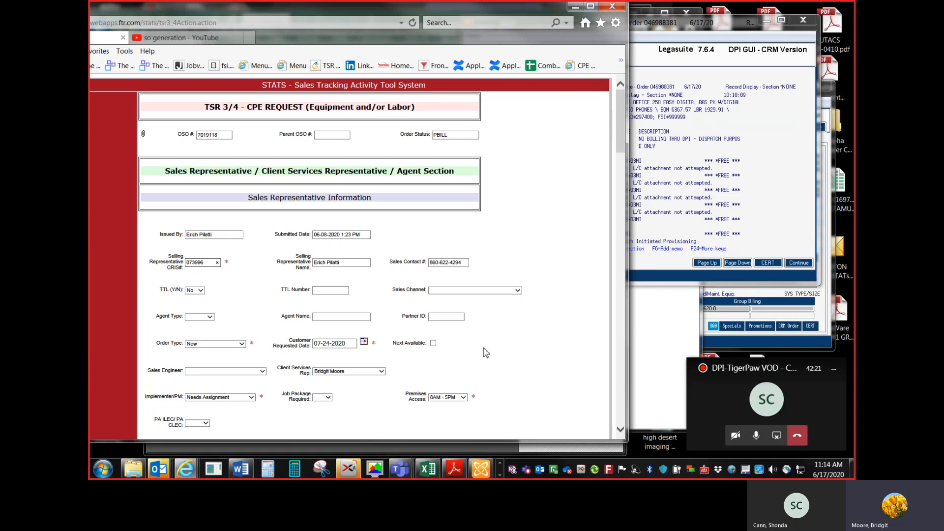
Step: Review the STATS request's account billing information and return to the service order memo
{"action": "scroll", "coordinate": [486, 345], "scroll_direction": "down", "scroll_amount": 5}
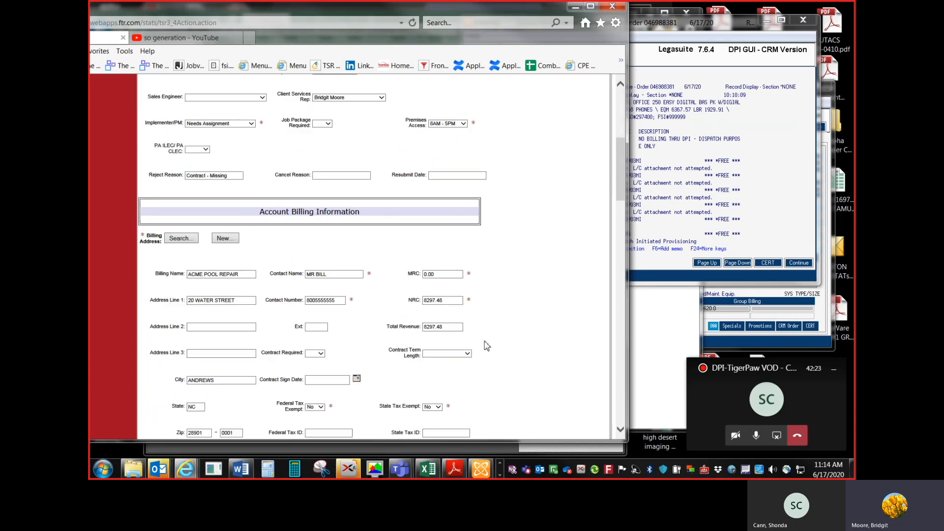
{"action": "scroll", "coordinate": [486, 345], "scroll_direction": "down", "scroll_amount": 1}
{"action": "scroll", "coordinate": [487, 346], "scroll_direction": "down", "scroll_amount": 2}
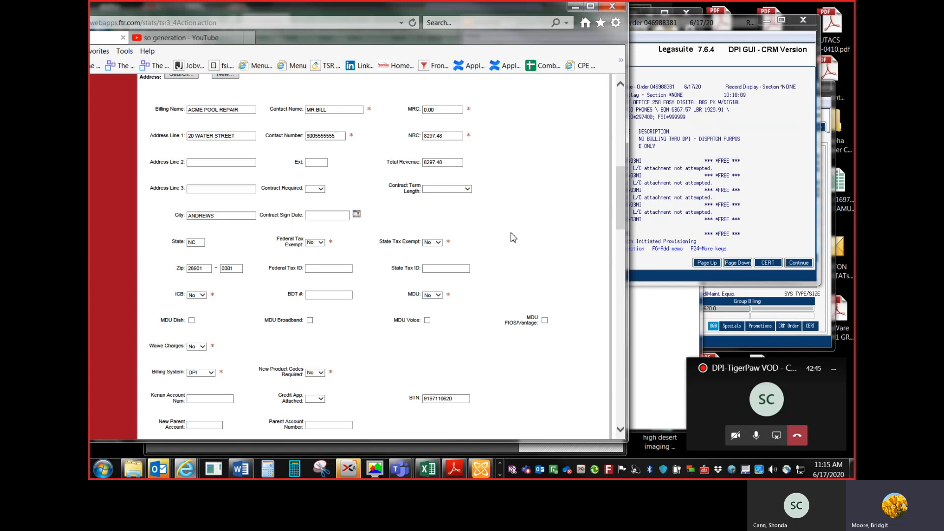
{"action": "left_click", "coordinate": [659, 191]}
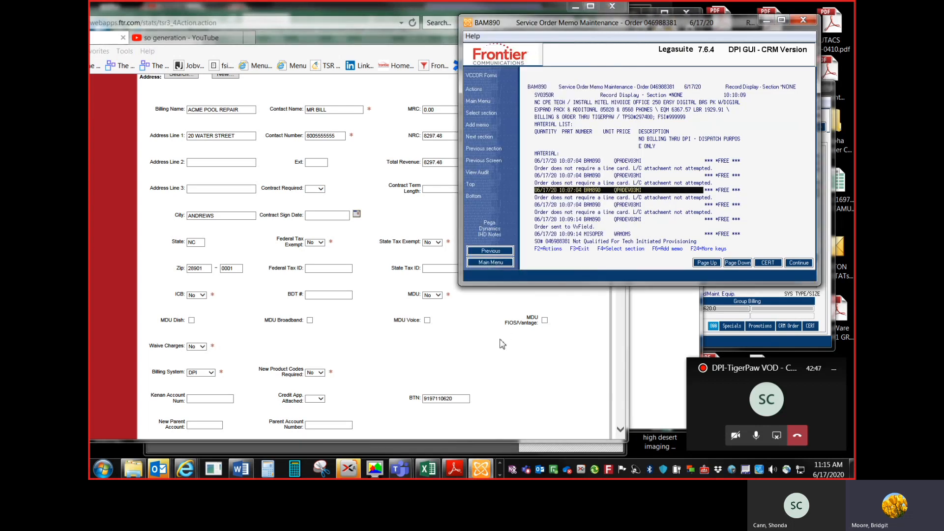
{"action": "left_click", "coordinate": [680, 213]}
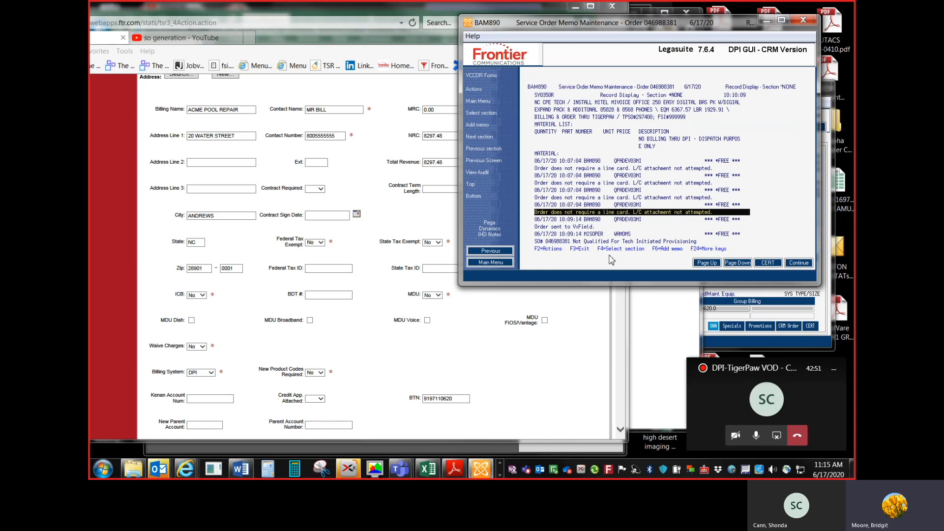